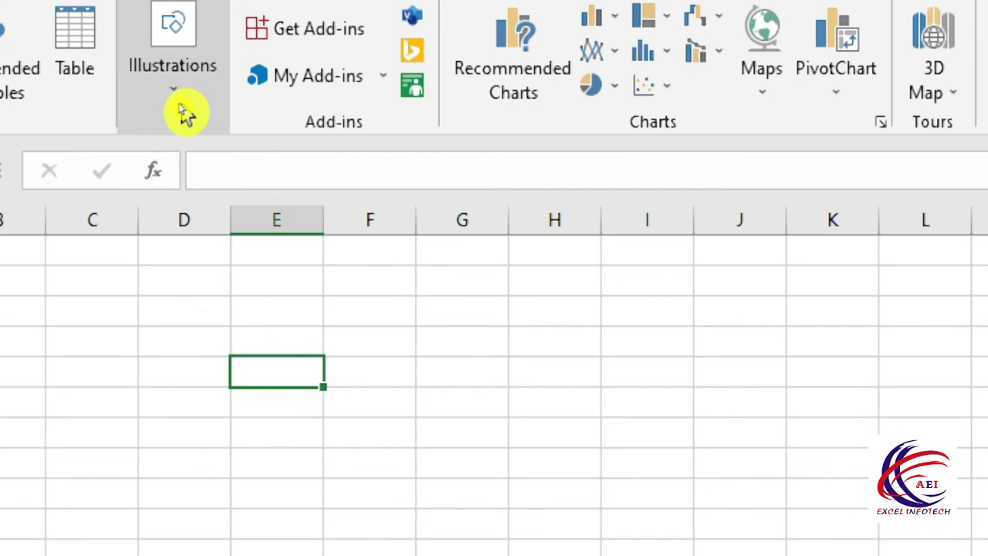
- Open the Insert tab's Illustrations gallery in the blank Book1 workbook
click(185, 112)
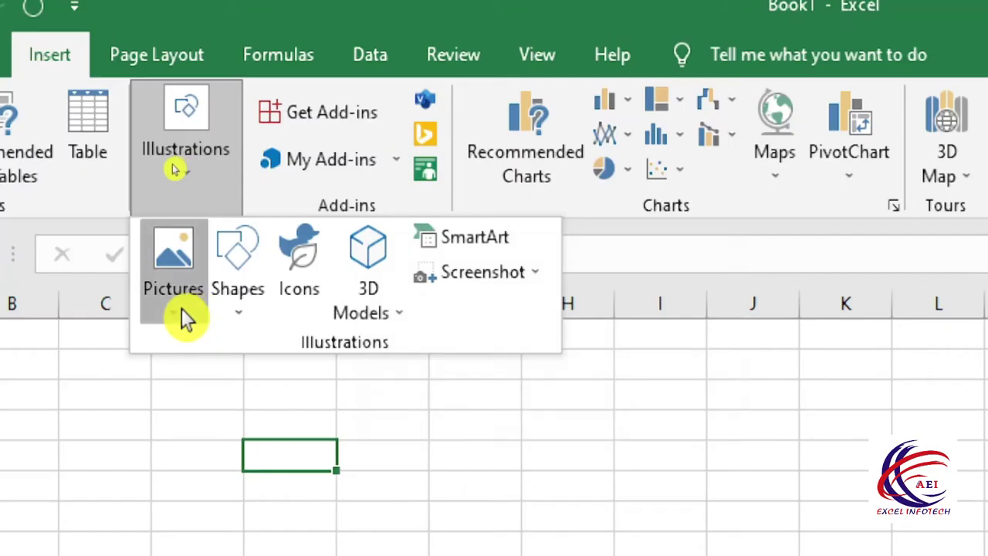
- Choose Pictures to list the This Device and Online Pictures sources
click(181, 307)
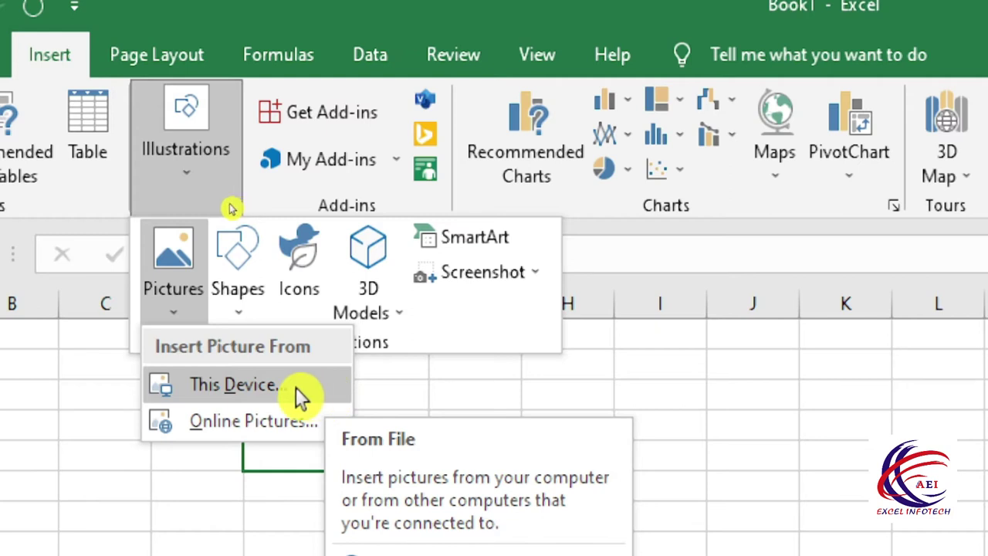
- Insert 1280-720.jpg from New Volume (D:) using This Device
click(271, 383)
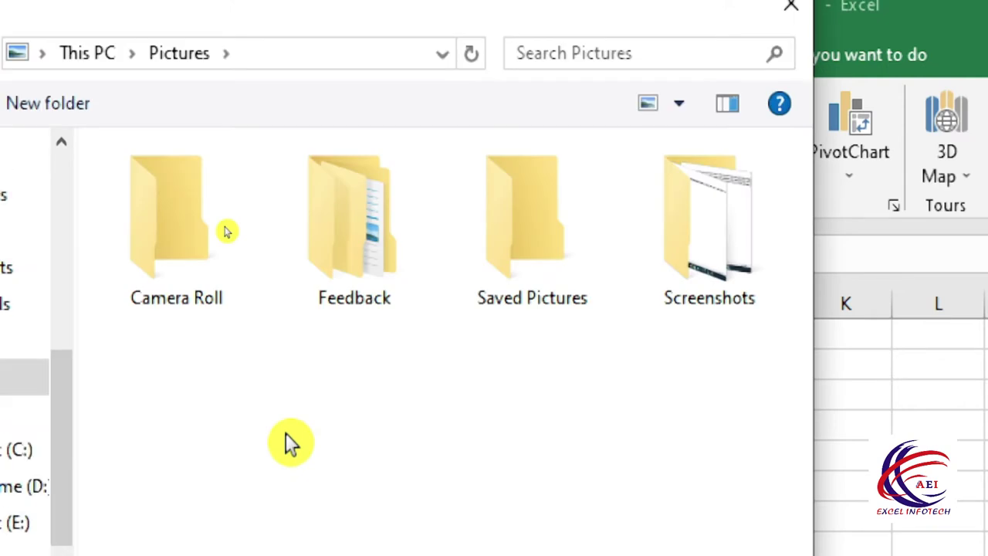
mouse_move(270, 17)
mouse_down()
mouse_move(429, 14)
mouse_move(427, 37)
mouse_up()
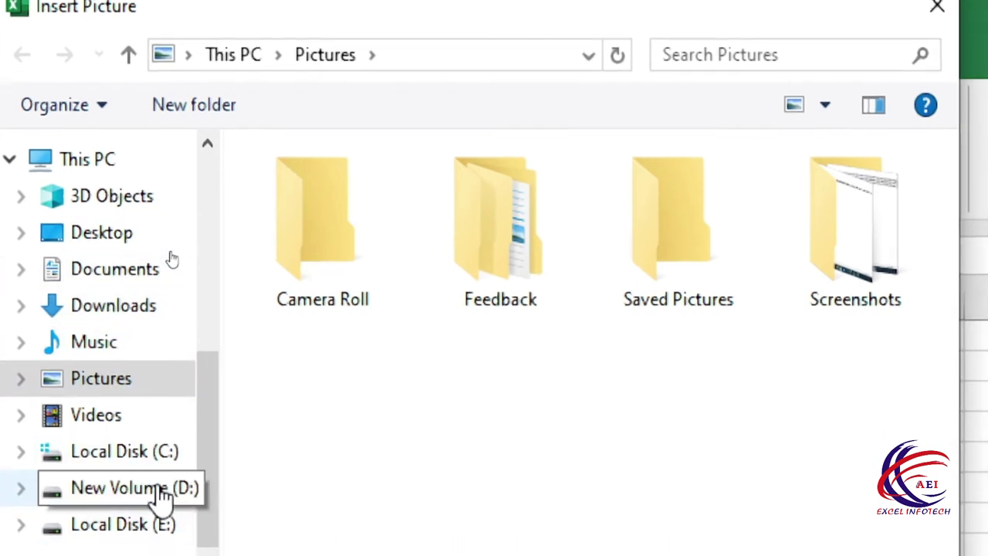
click(162, 491)
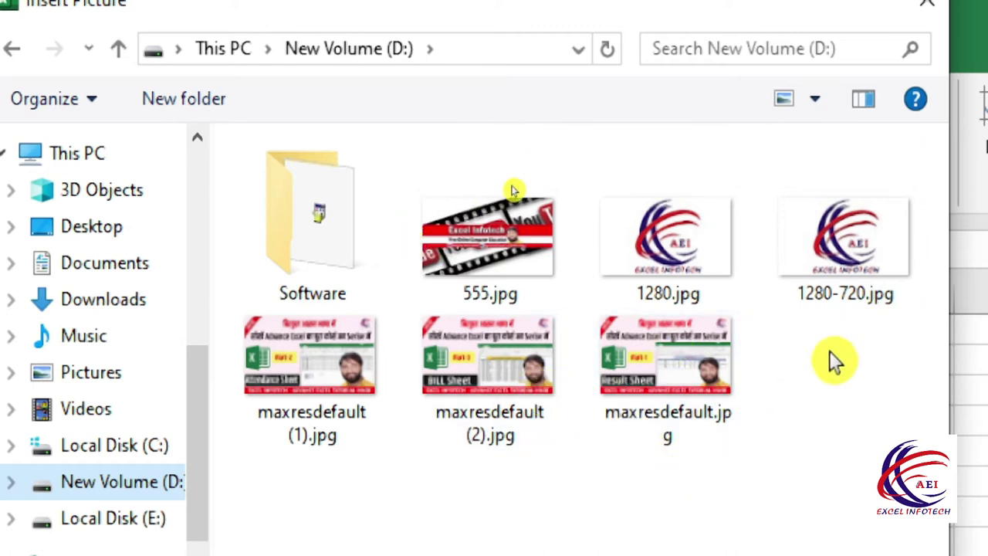
click(833, 244)
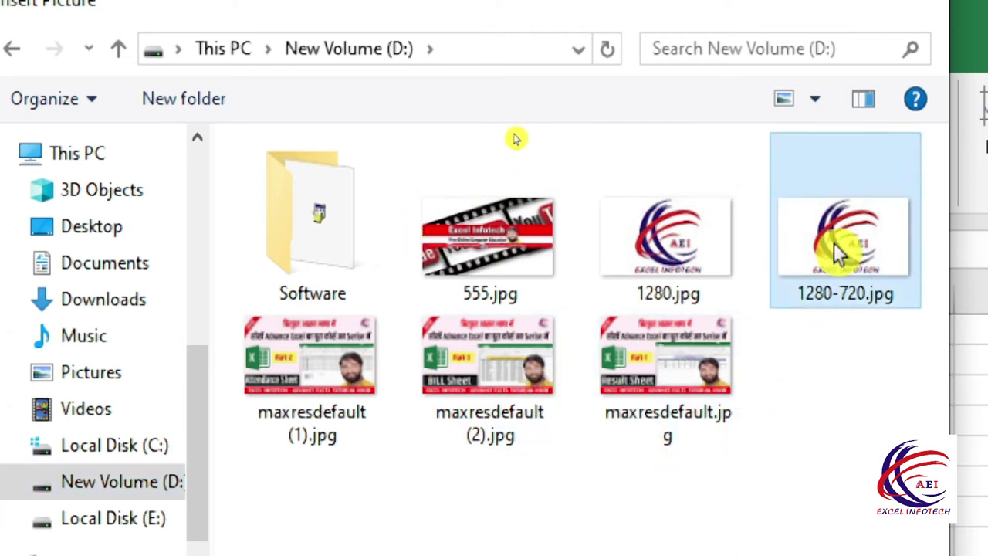
double_click(833, 243)
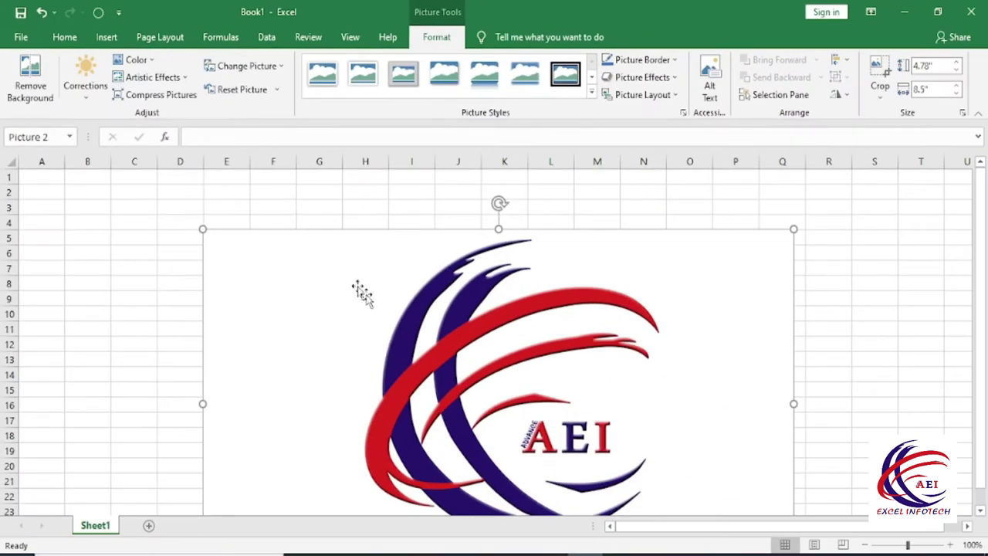
- Remove the logo's white background, marking the purple crescent as an area to keep
drag(399, 304, 389, 281)
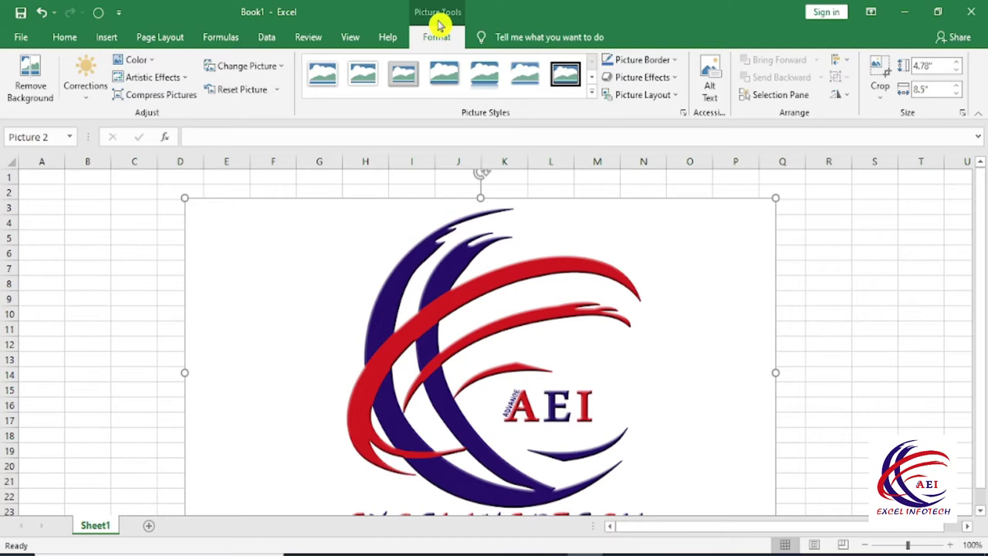
click(31, 91)
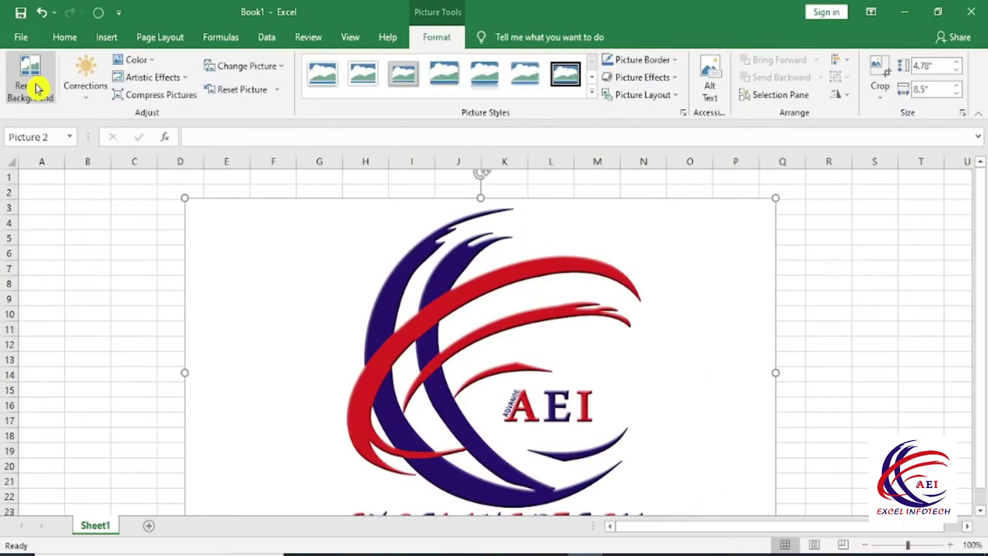
click(31, 81)
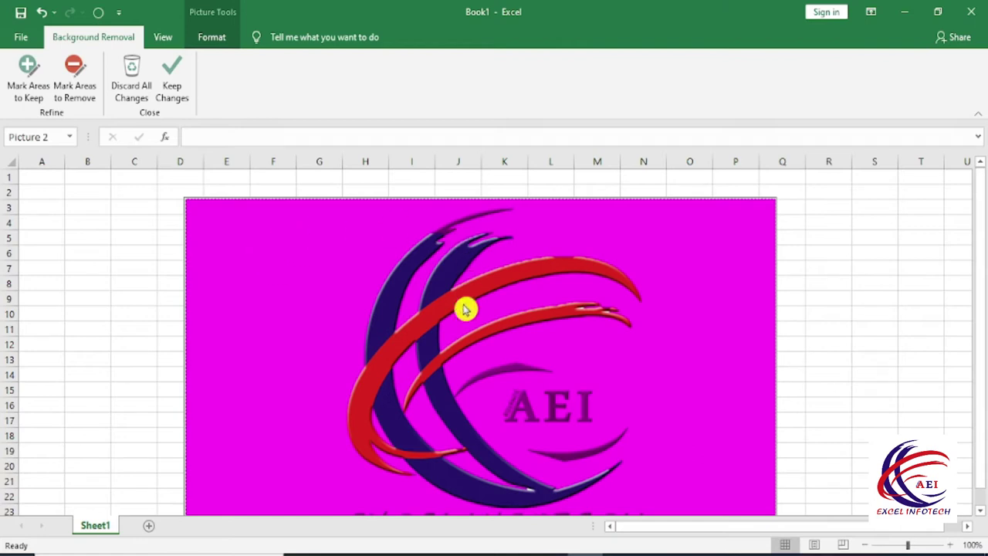
scroll(474, 329, down, 2)
scroll(473, 337, up, 1)
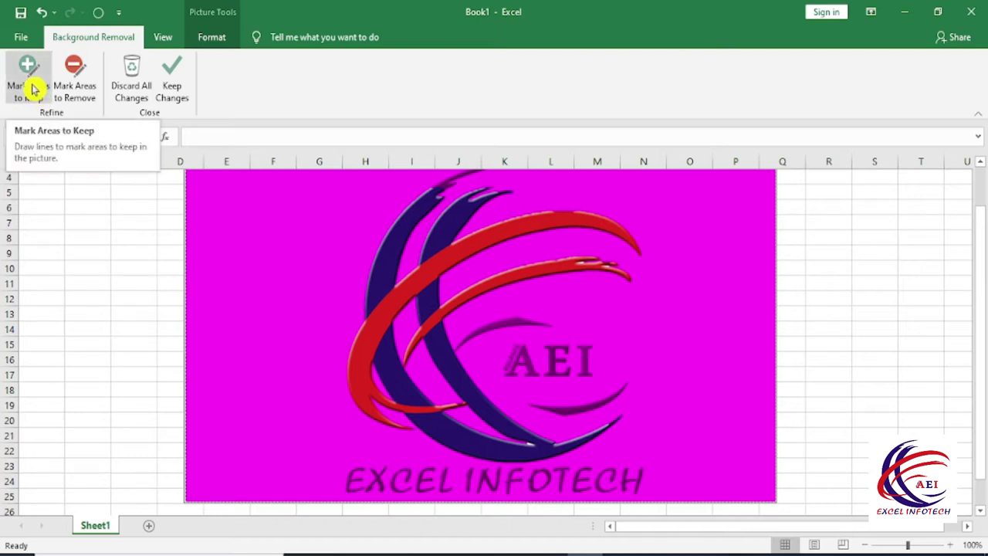
click(33, 88)
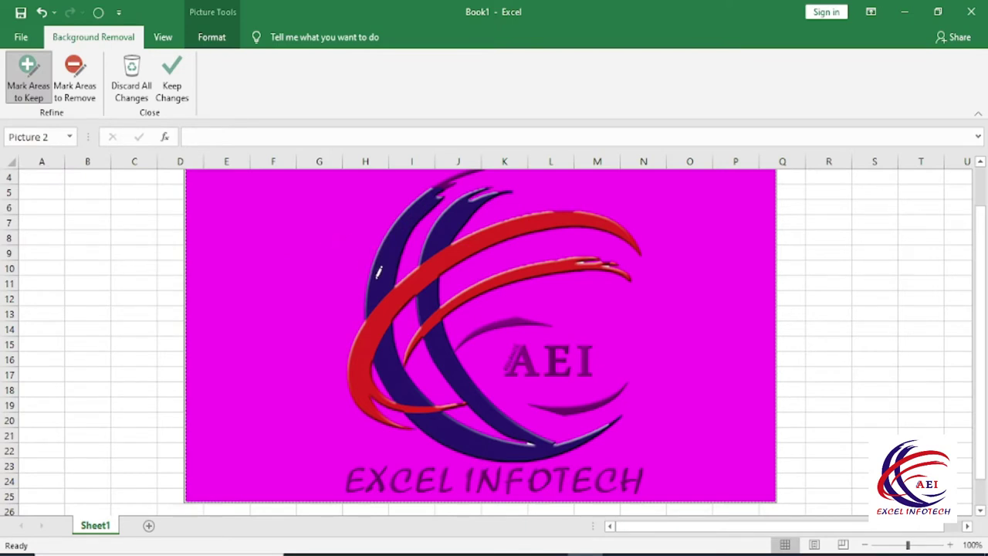
drag(423, 220, 424, 221)
click(174, 90)
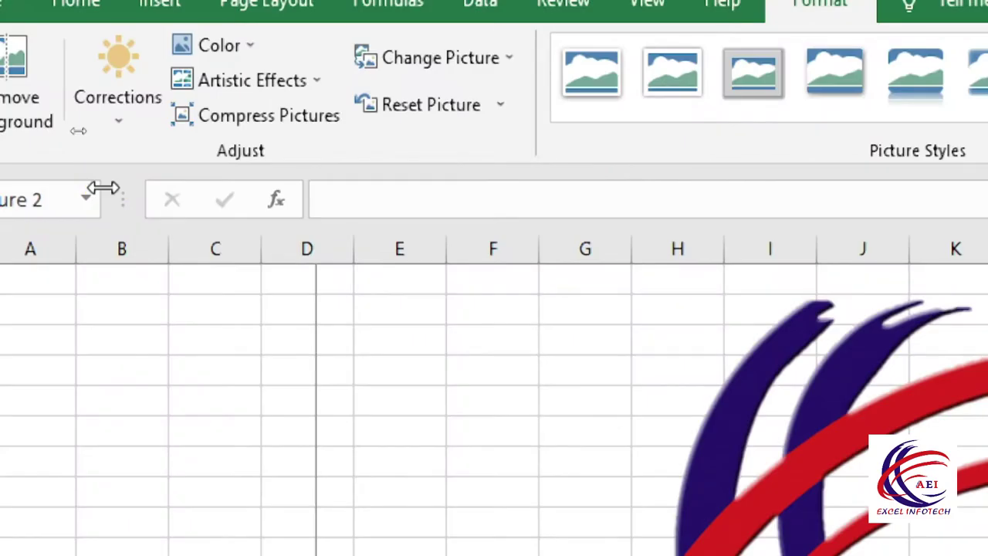
- Set the logo to +20% brightness and -40% contrast, and recolour it dark gold
click(119, 123)
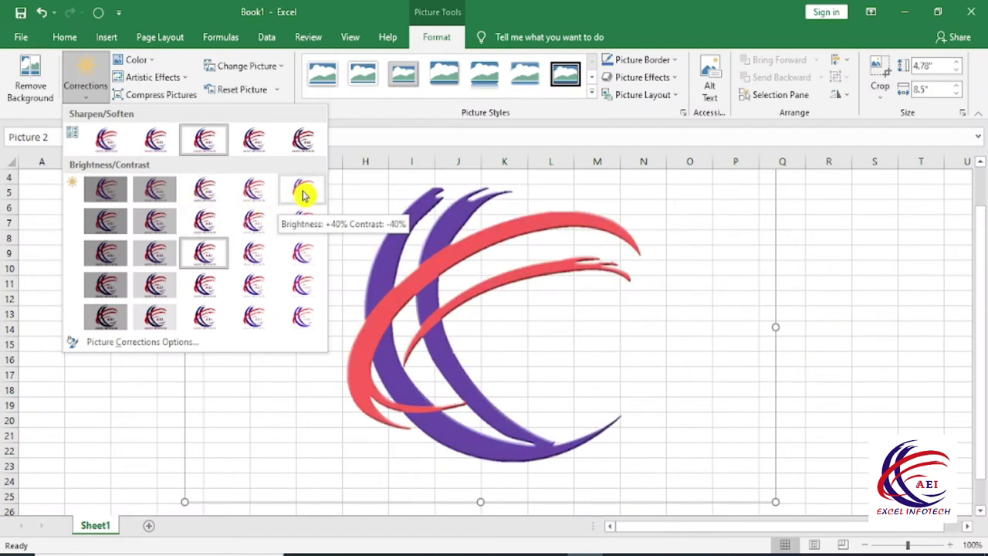
click(253, 192)
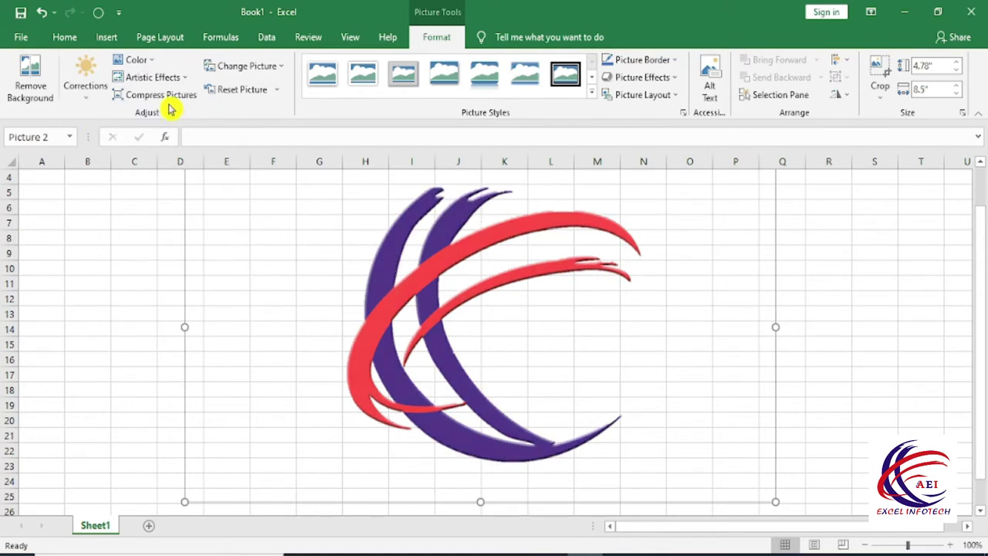
click(150, 65)
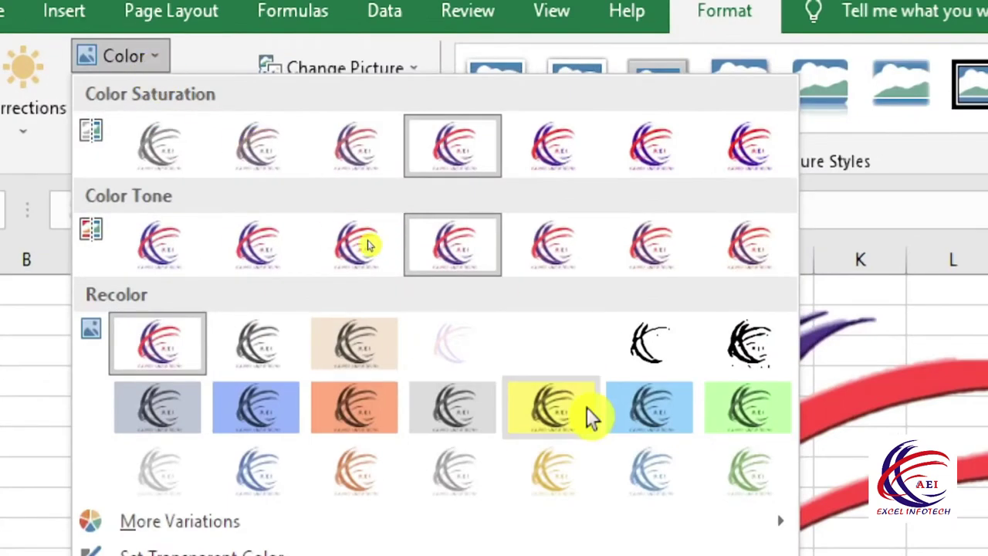
click(579, 405)
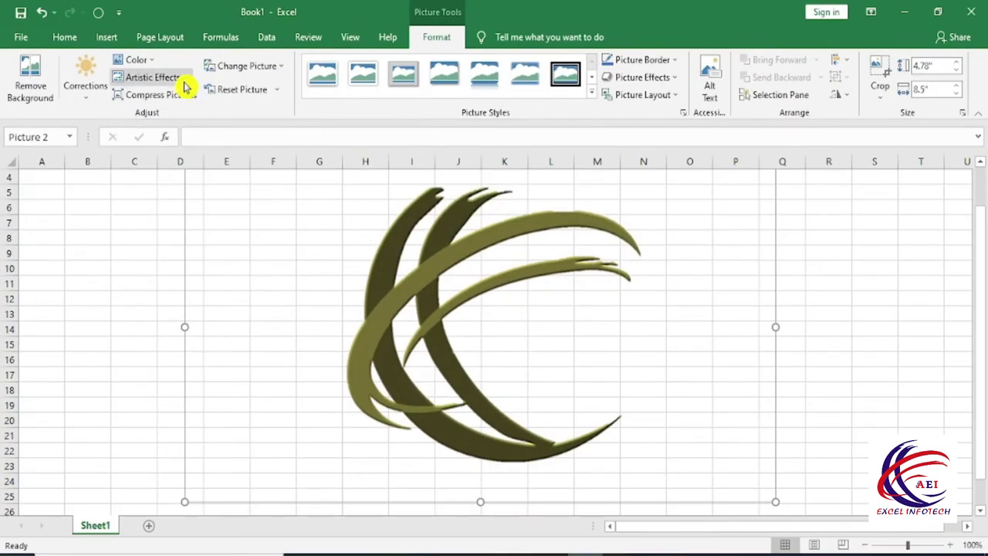
- Give the logo a rough textured artistic effect and shrink it to 2.4" by 4.26"
click(185, 82)
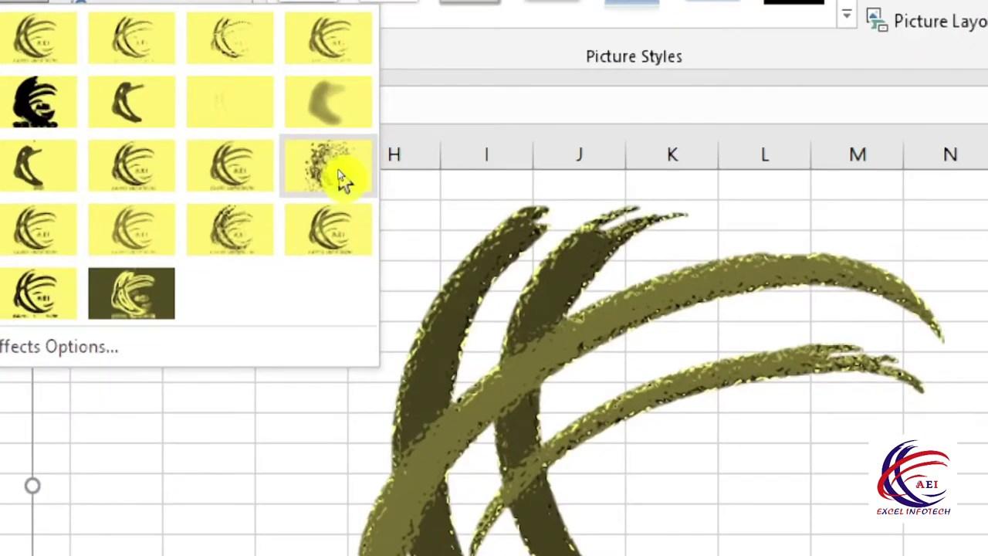
click(344, 179)
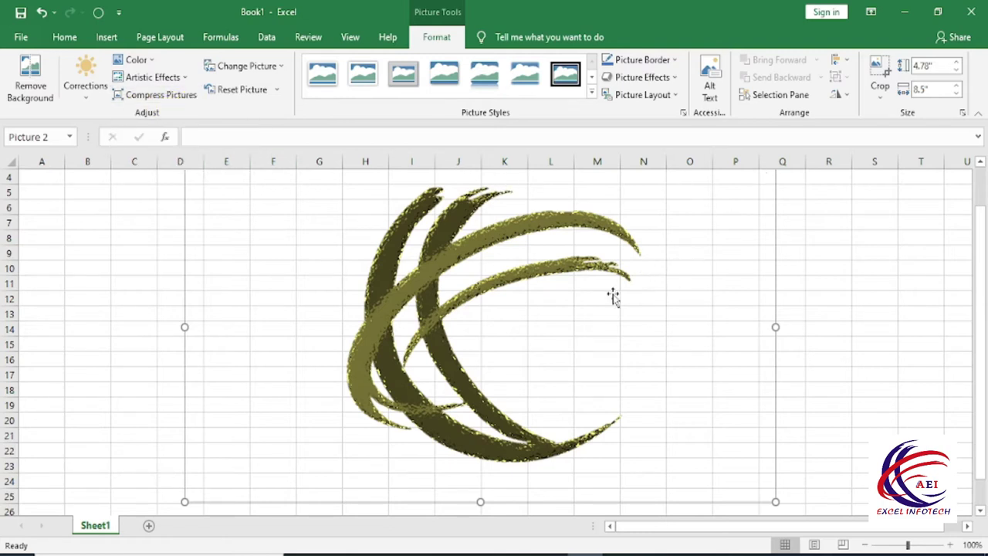
drag(774, 500, 478, 326)
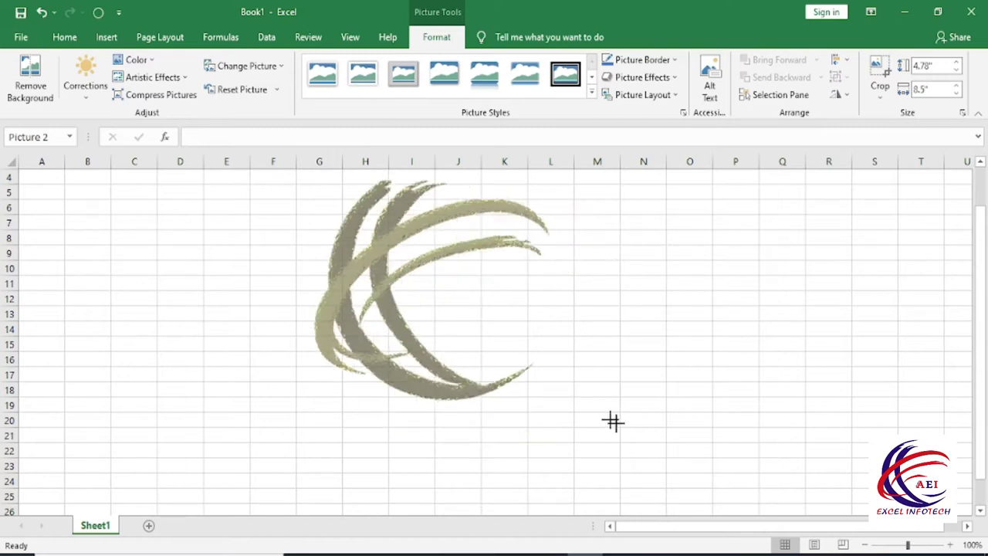
- Move the logo to rows 8–20 and compress it at E-mail (96 ppi) resolution
drag(317, 241, 389, 329)
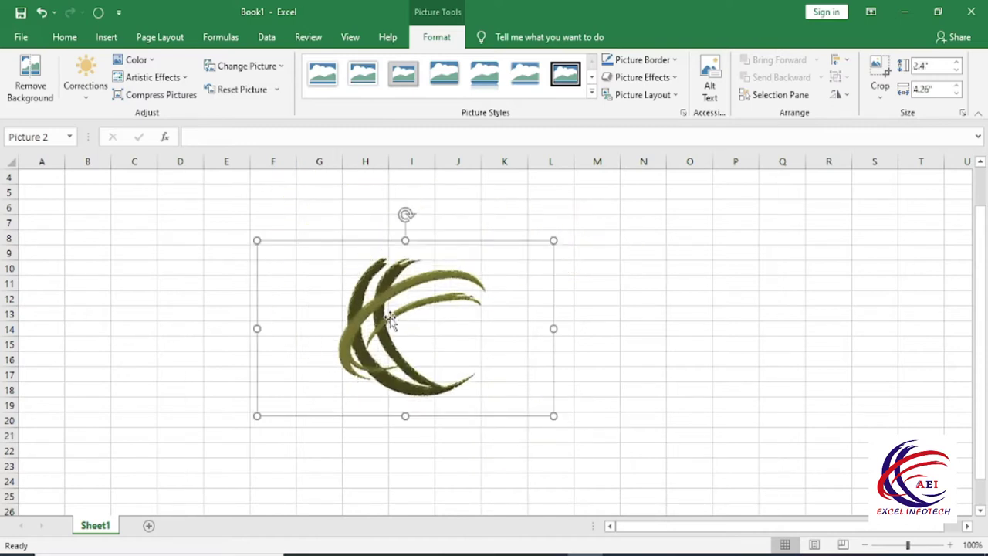
click(174, 96)
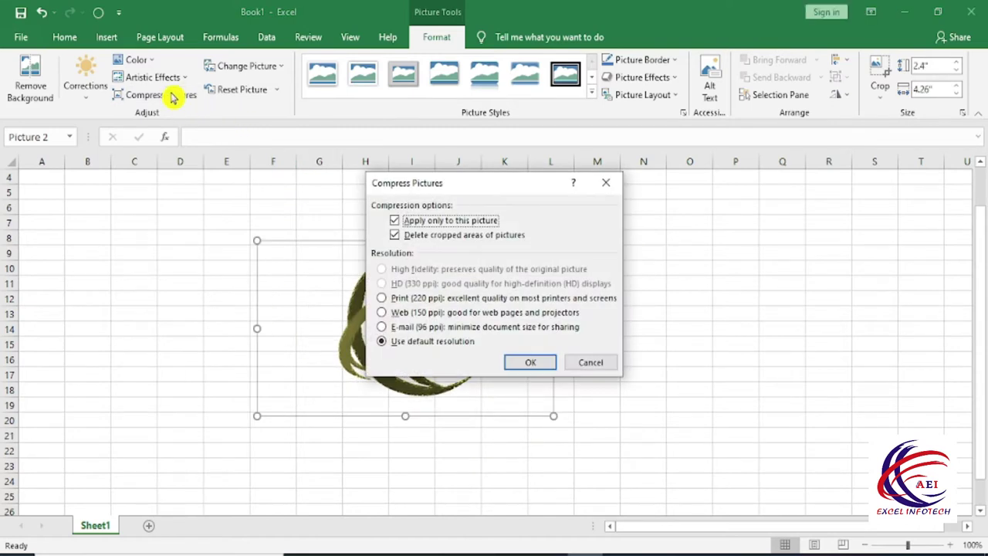
drag(489, 189, 480, 163)
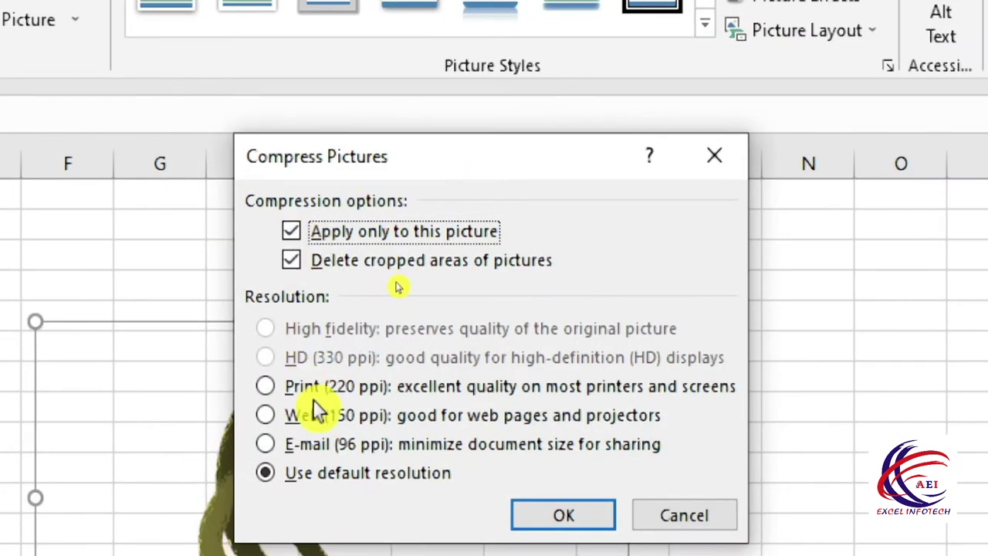
drag(354, 150, 356, 89)
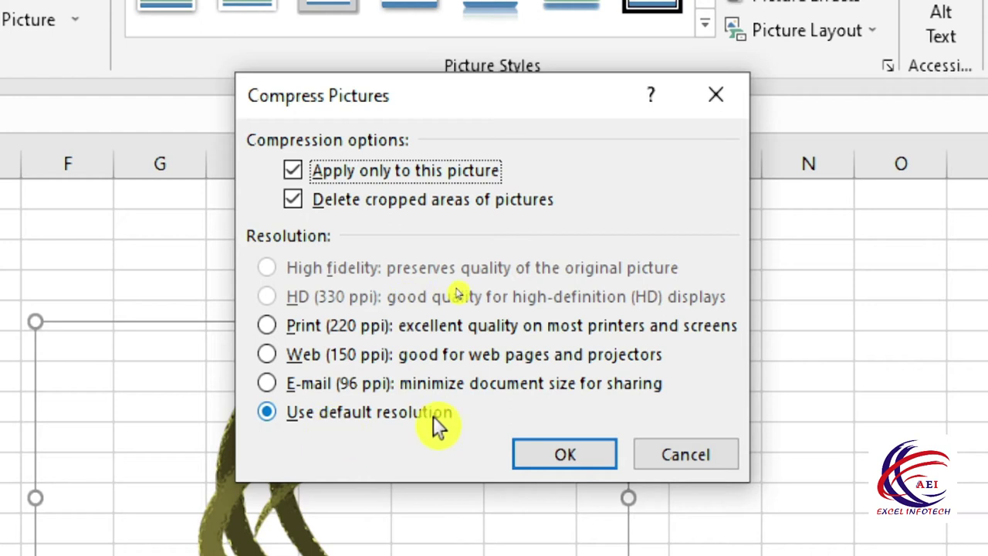
click(280, 382)
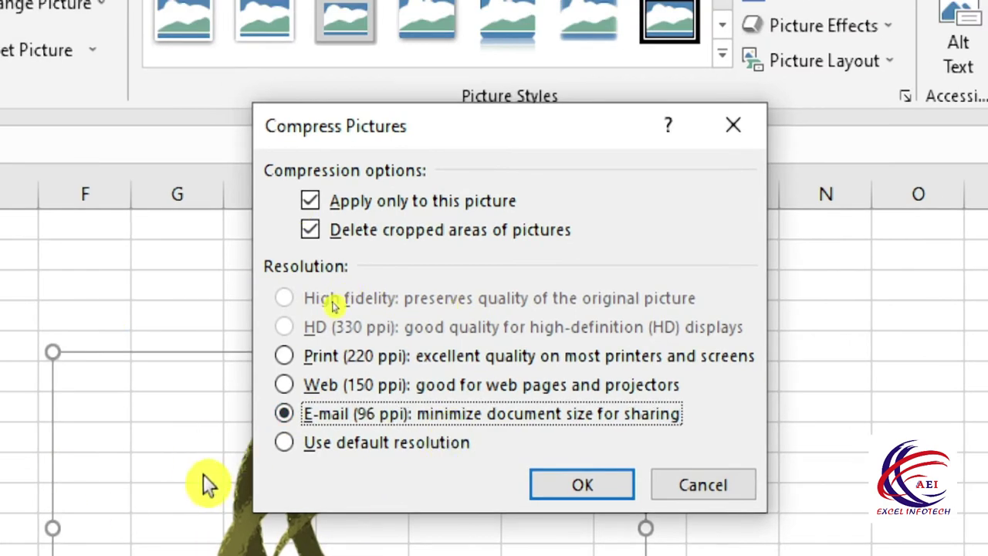
click(583, 490)
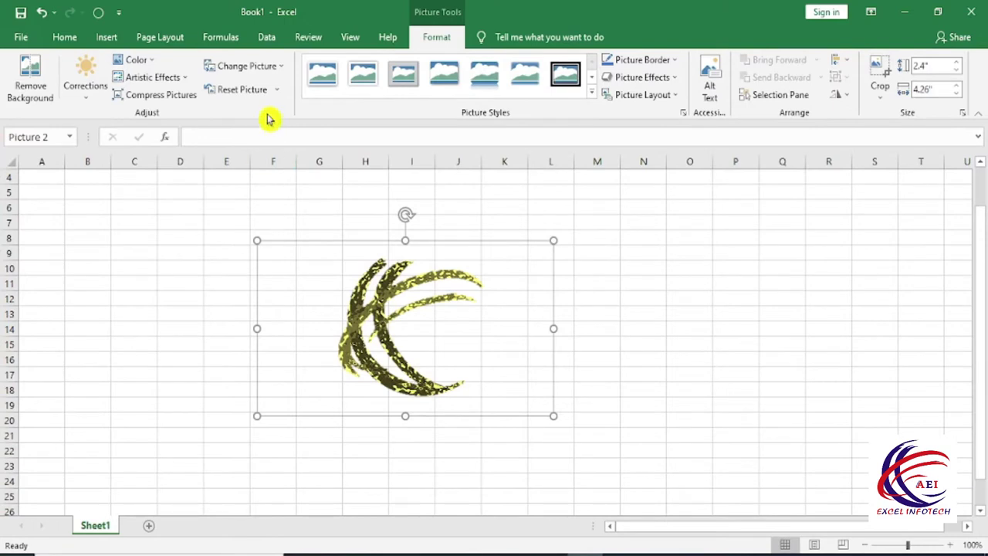
- Reset the logo picture to undo all its formatting changes
click(243, 93)
click(275, 90)
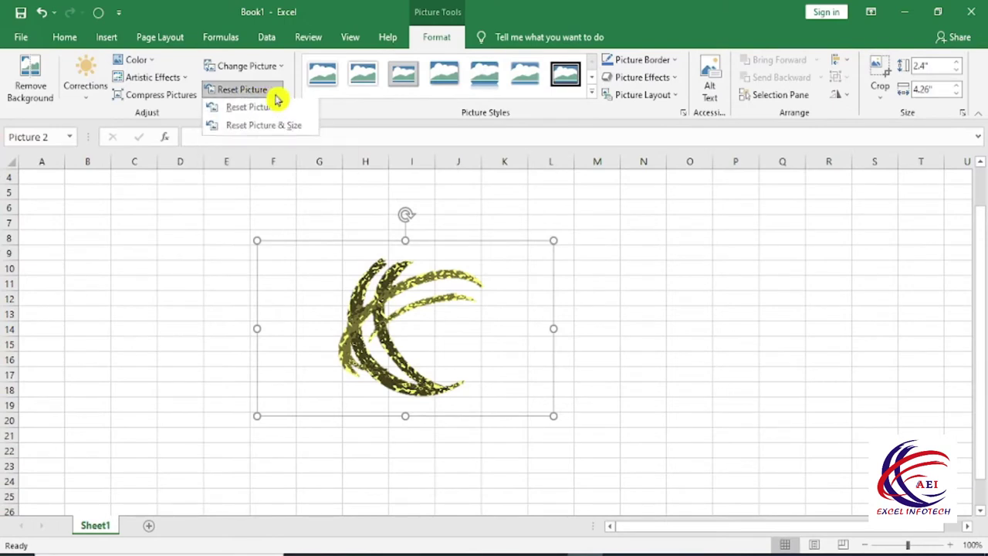
click(259, 108)
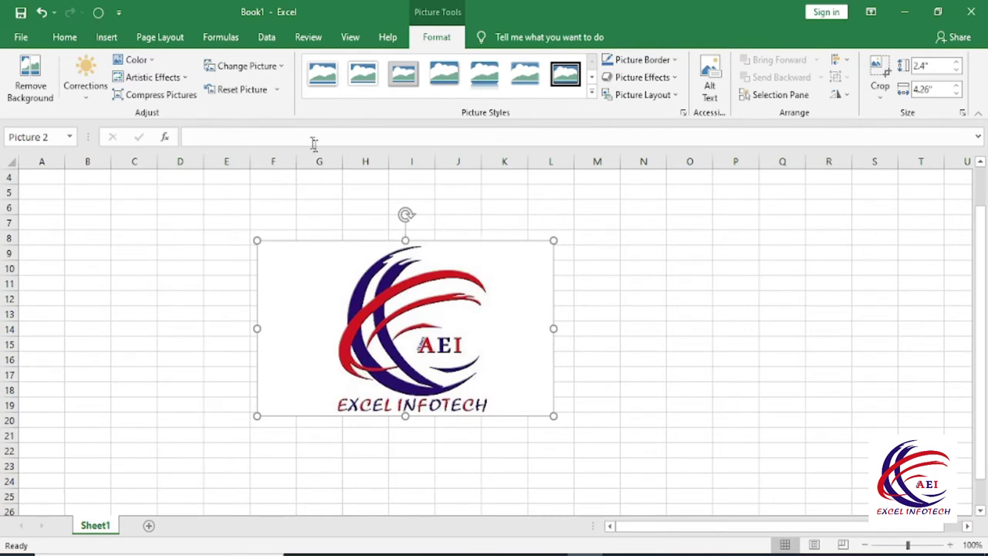
click(277, 90)
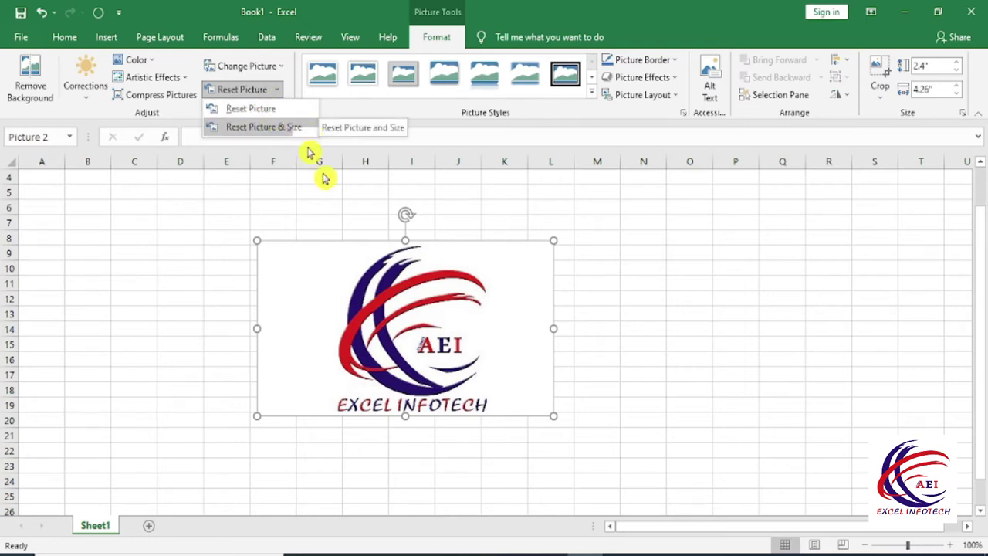
click(551, 416)
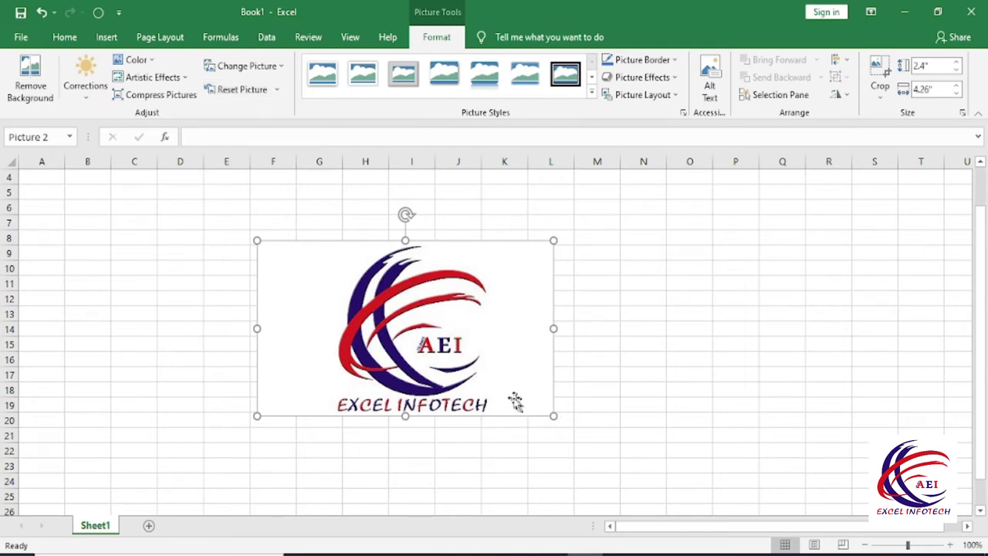
- Apply Reset Picture & Size to restore the logo's original size
drag(553, 416, 446, 354)
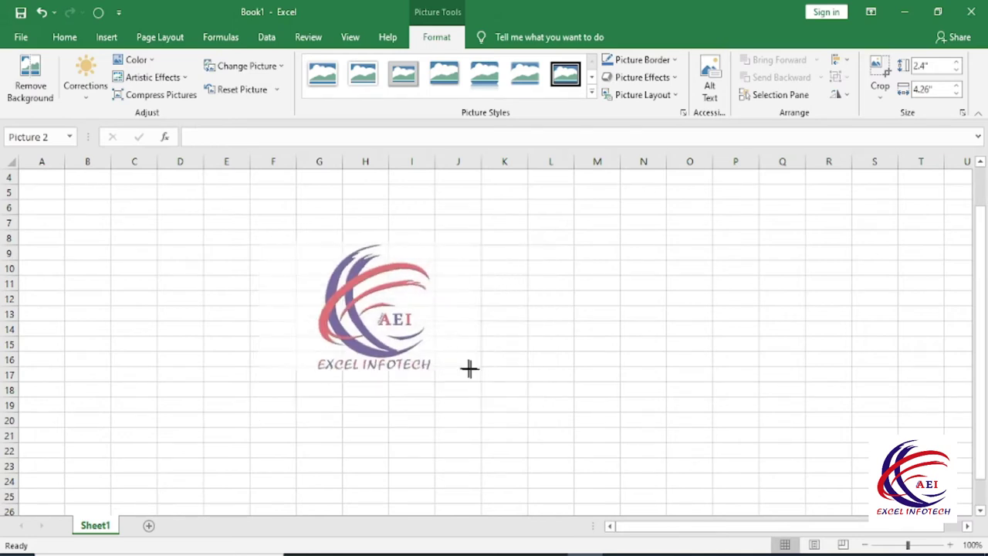
click(276, 90)
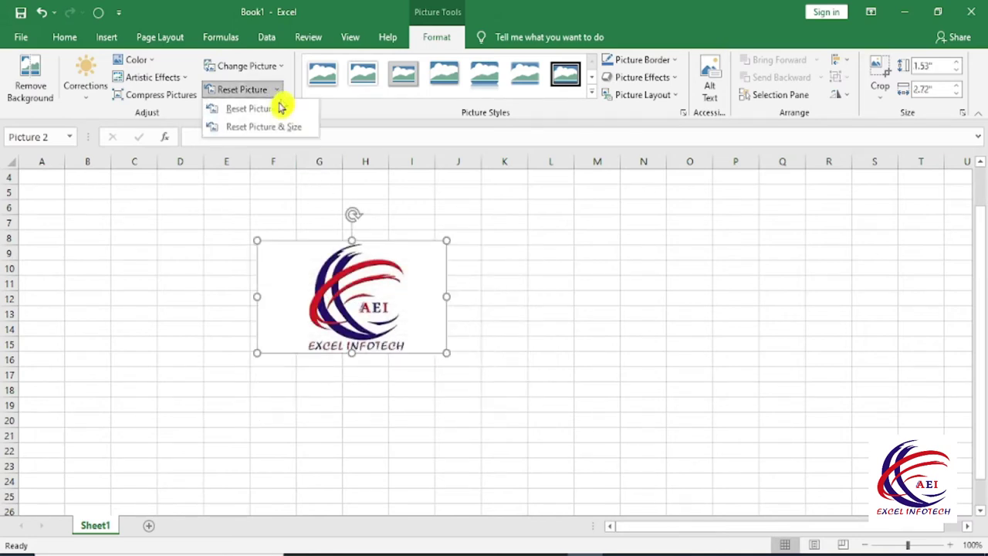
click(282, 128)
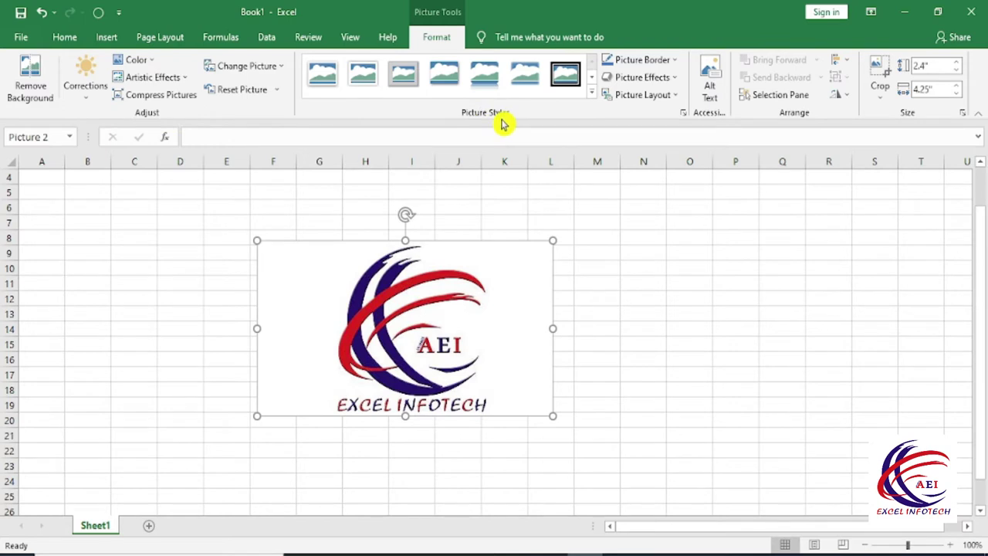
- Give the logo a rounded-corner picture style with a gold border
click(591, 94)
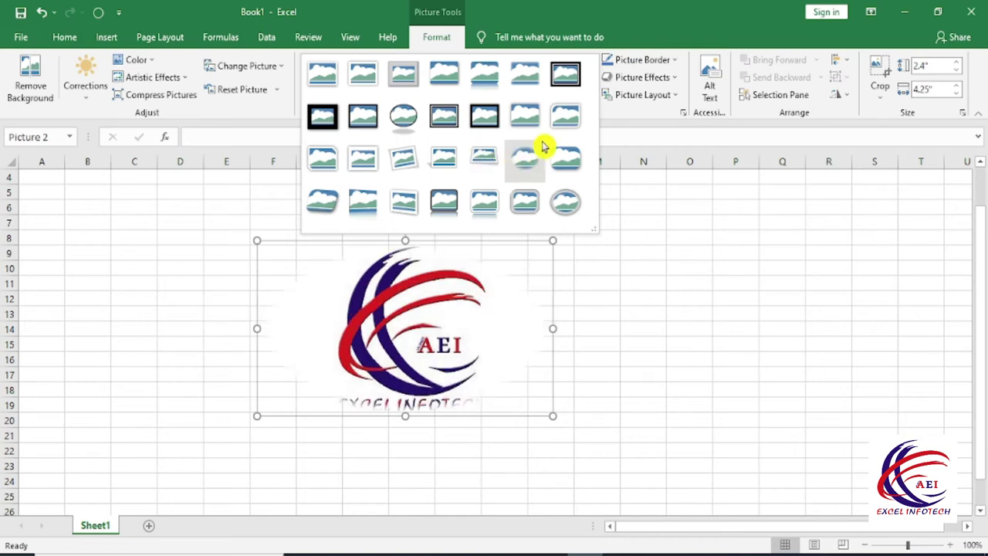
click(565, 118)
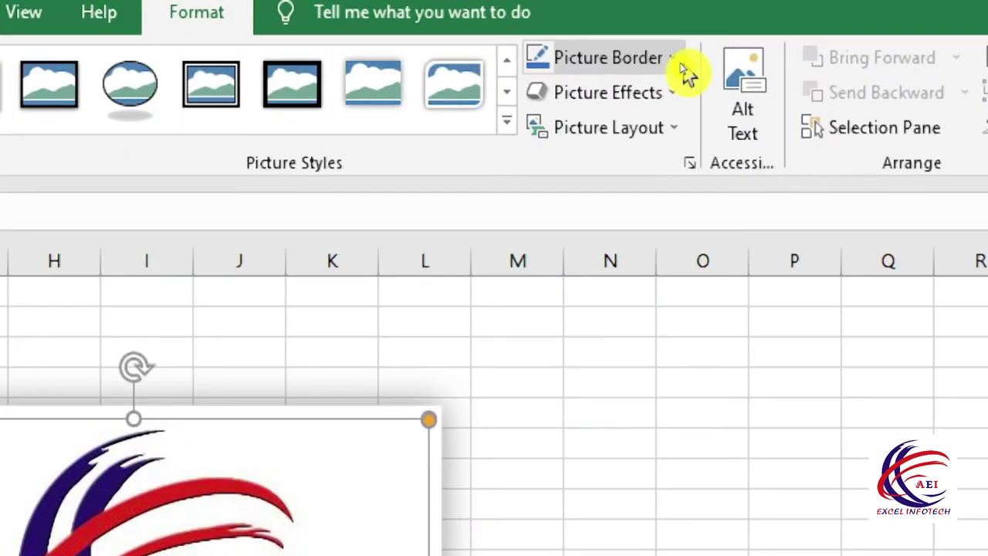
click(686, 73)
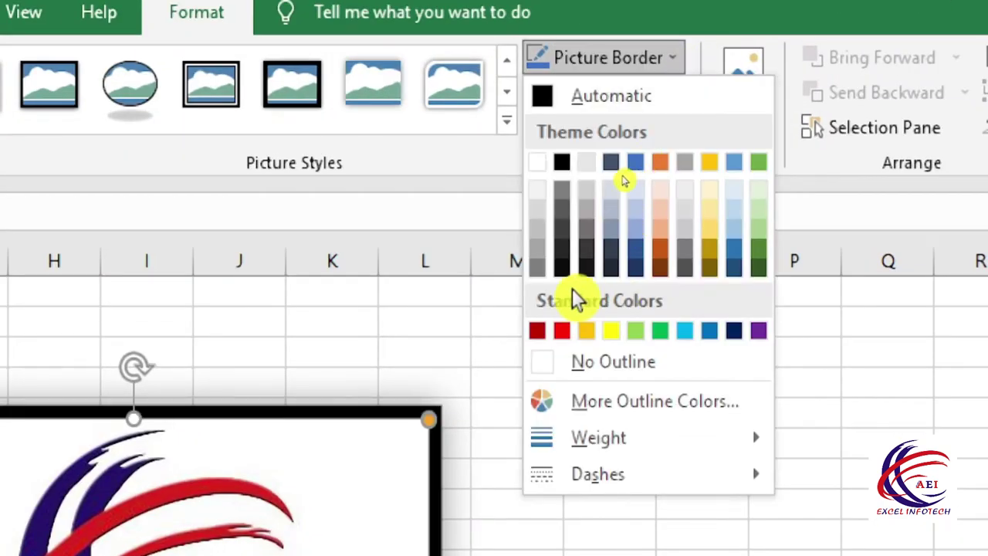
click(585, 330)
- Add a Round bevel effect to the logo picture
click(677, 93)
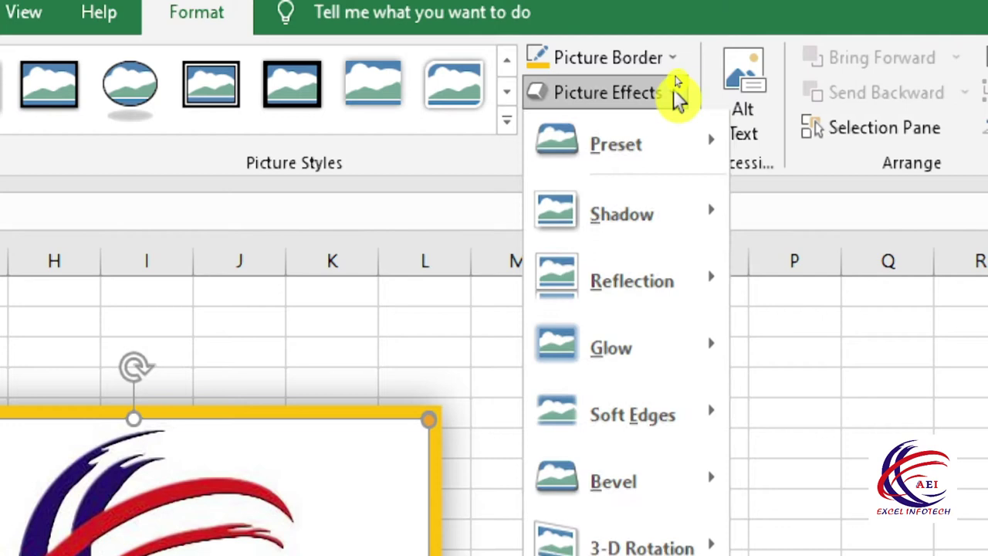
mouse_move(659, 158)
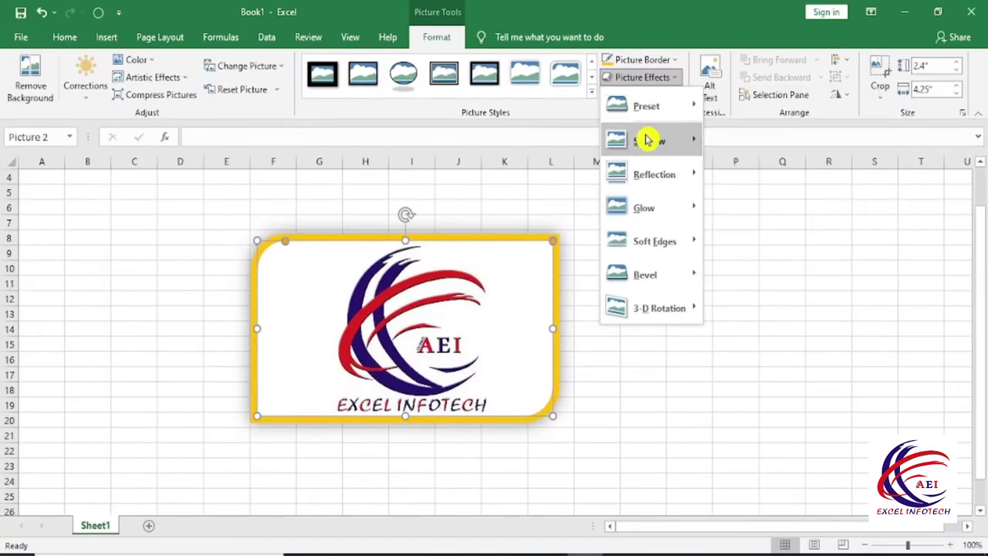
mouse_move(646, 139)
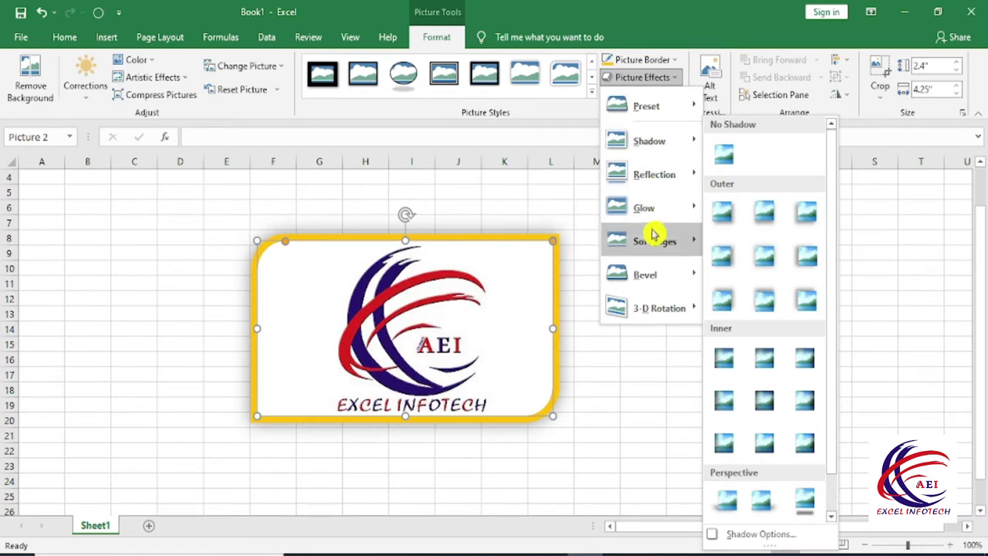
mouse_move(683, 244)
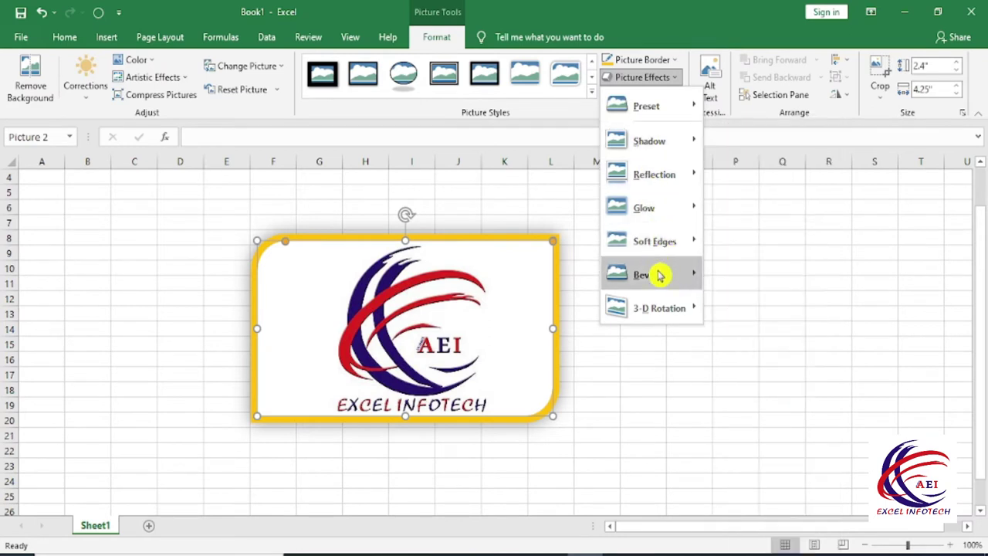
mouse_move(656, 274)
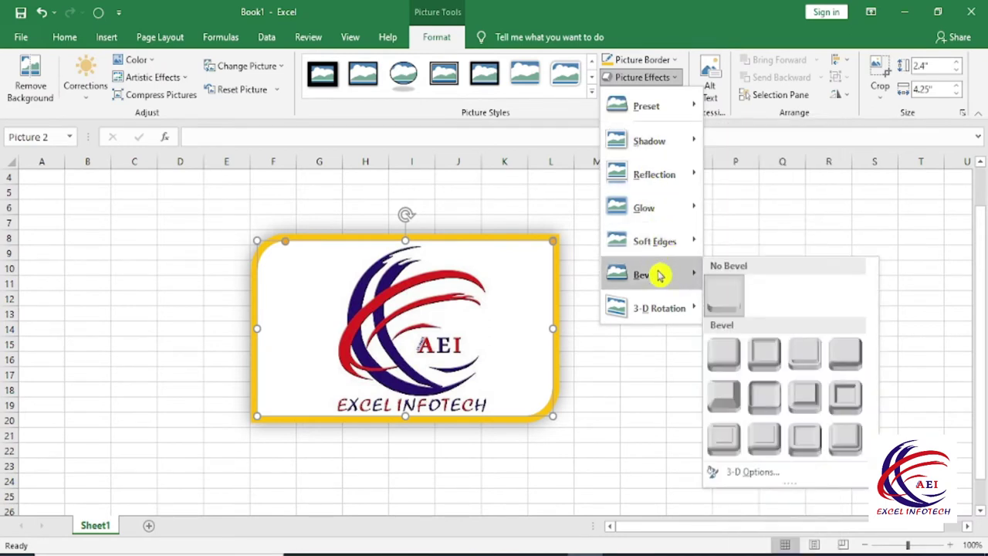
click(725, 358)
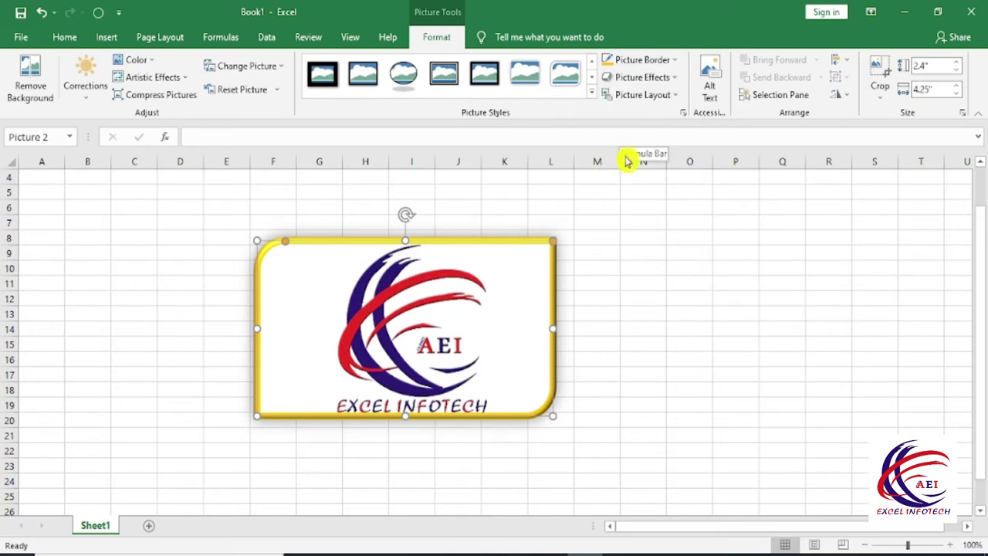
click(672, 99)
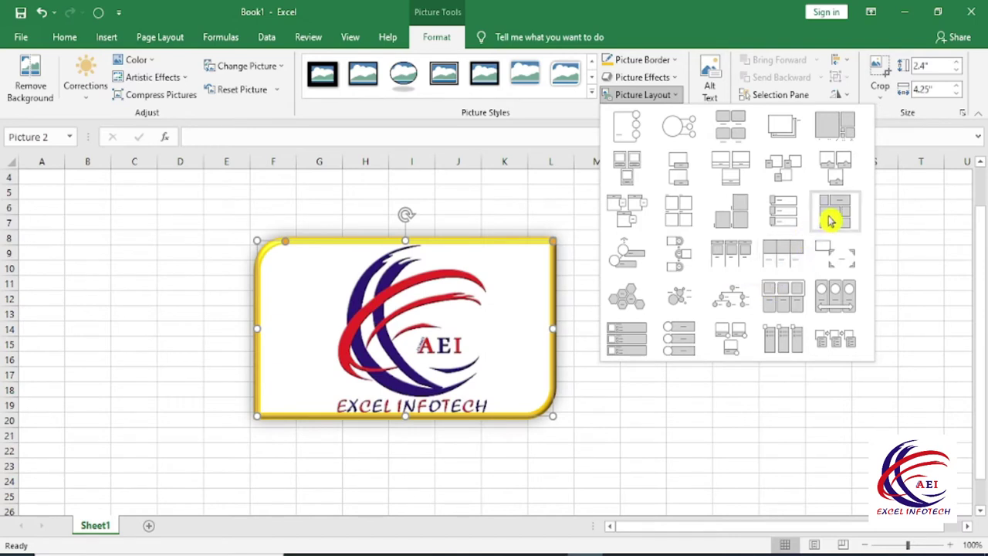
- Convert the logo to a Bending Picture Caption List captioned zcfsdsdsdf, coloured orange Accent 2
click(832, 174)
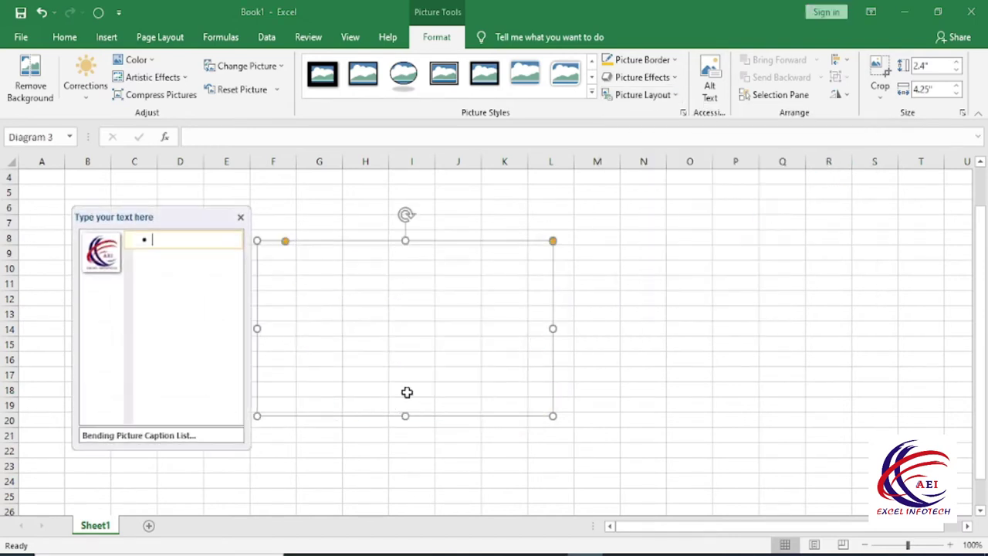
click(407, 391)
text(zcfsdsdsdf)
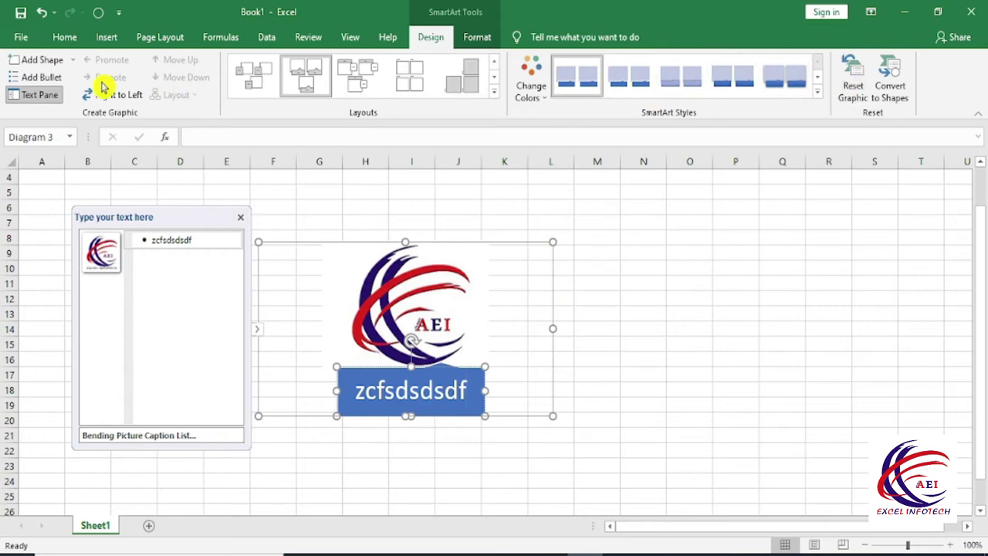
click(537, 98)
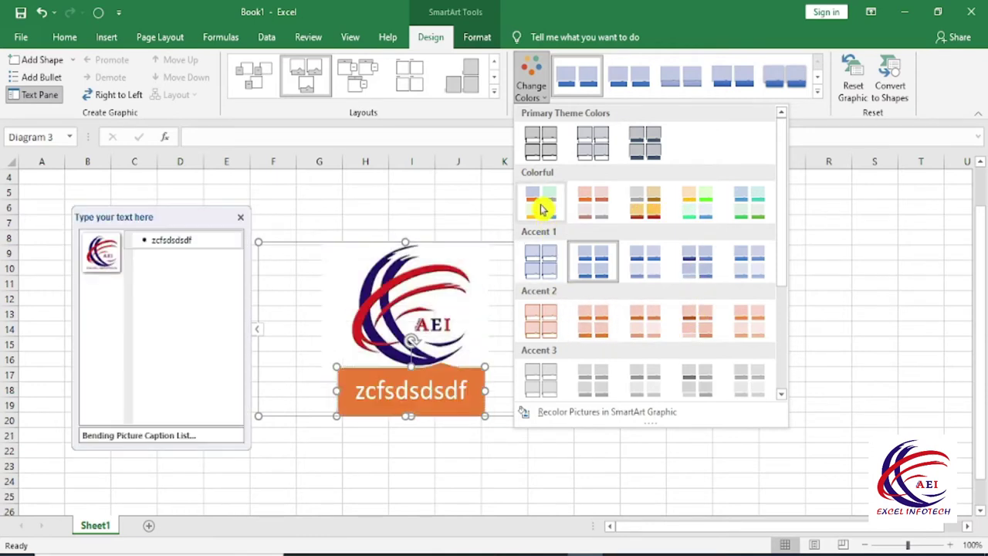
click(693, 323)
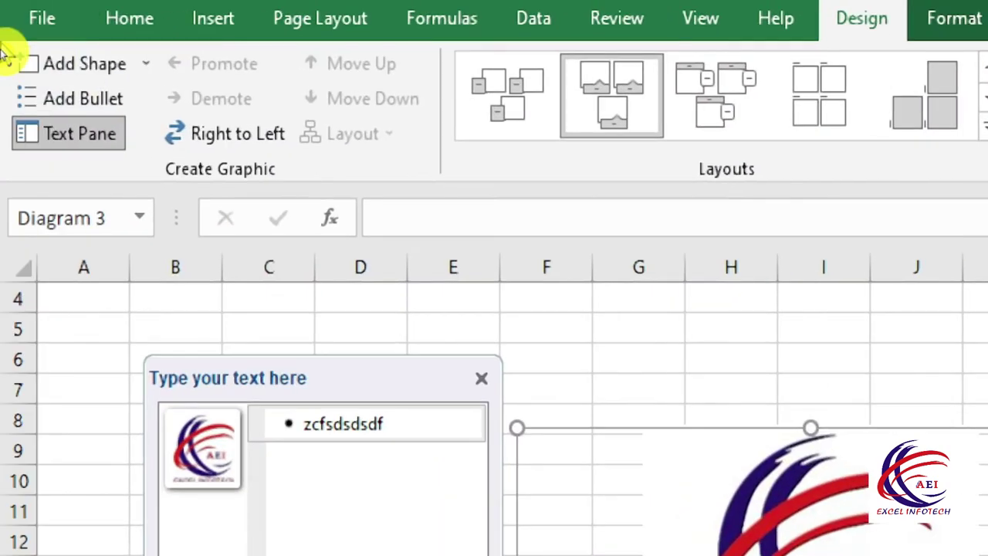
- Add a new item with a bullet captioned asasdsdsfsdf+, then promote it to its own item
click(86, 67)
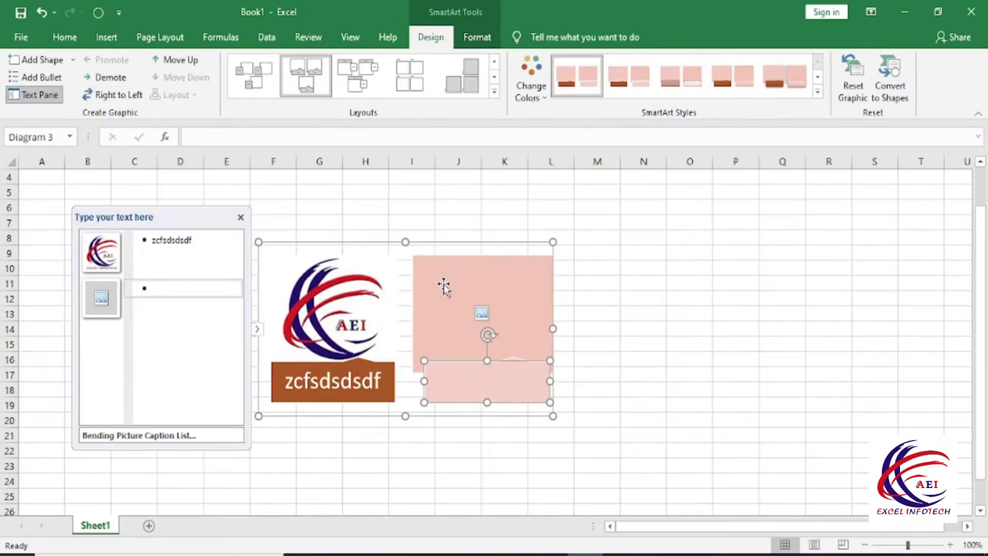
click(486, 312)
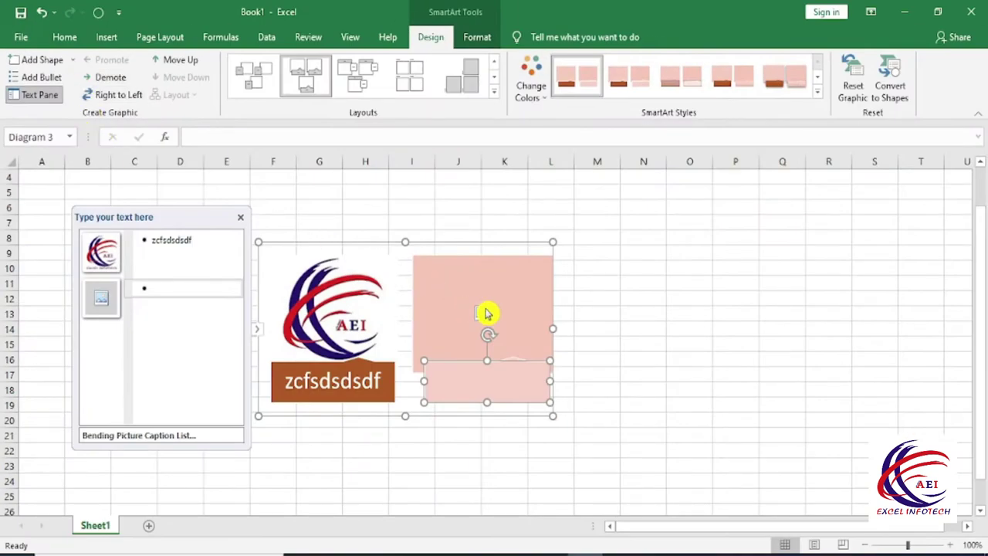
click(31, 79)
text(asasdsdsfsd)
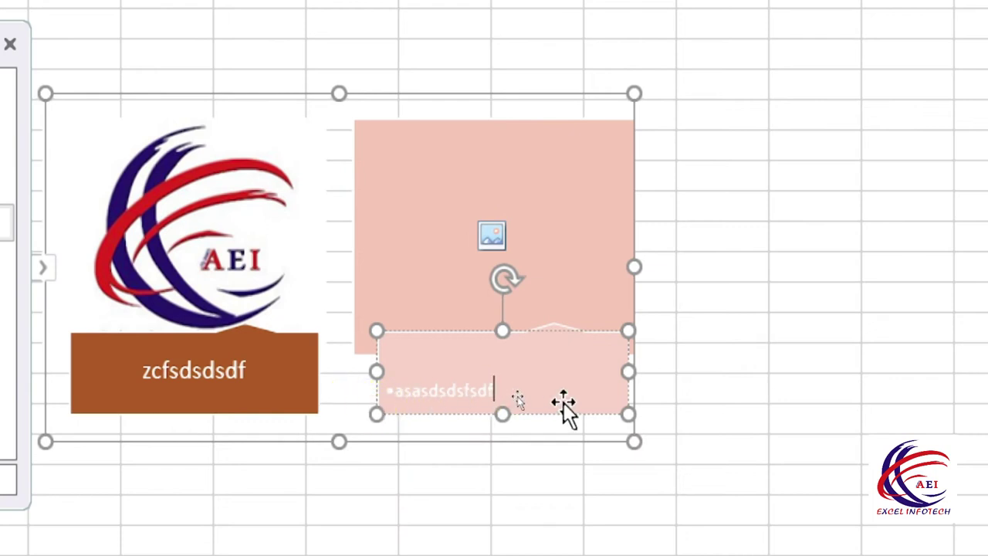
text(f)
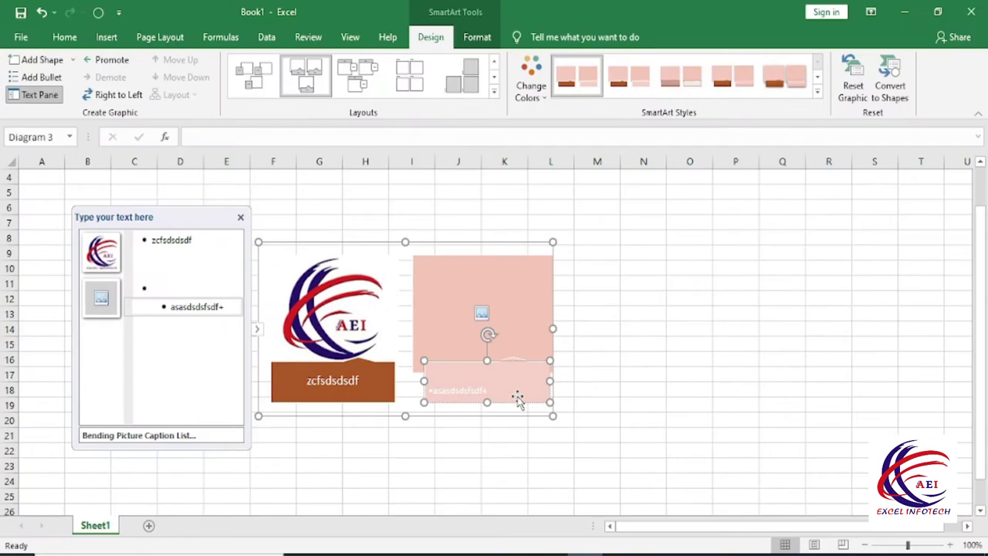
click(116, 70)
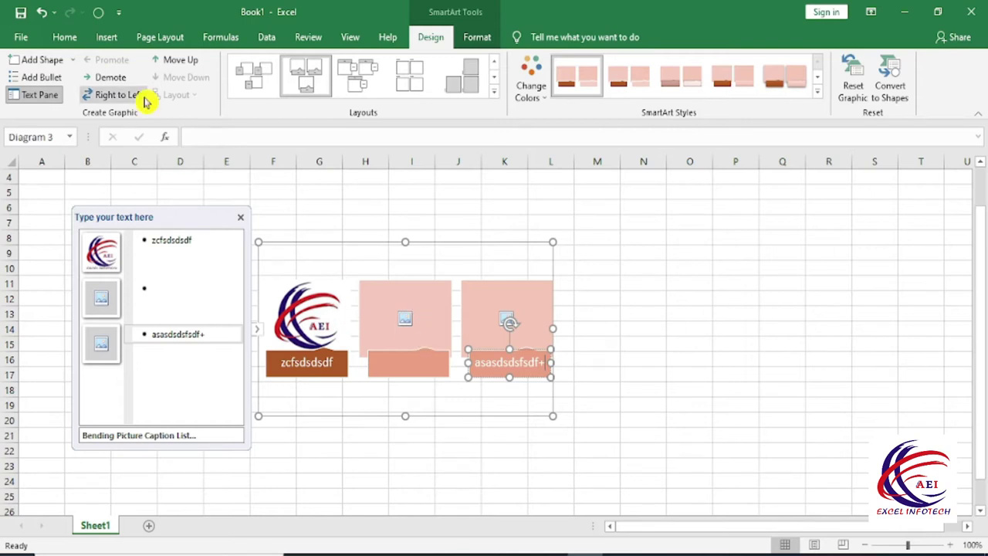
- Demote the asasdsdsfsdf+ item and toggle Right to Left on, then back off
click(116, 78)
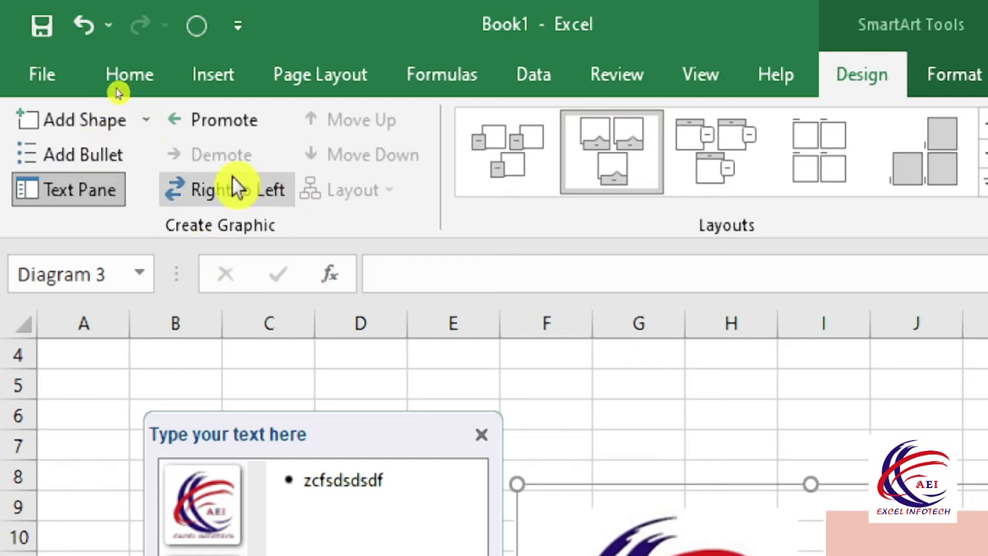
click(236, 187)
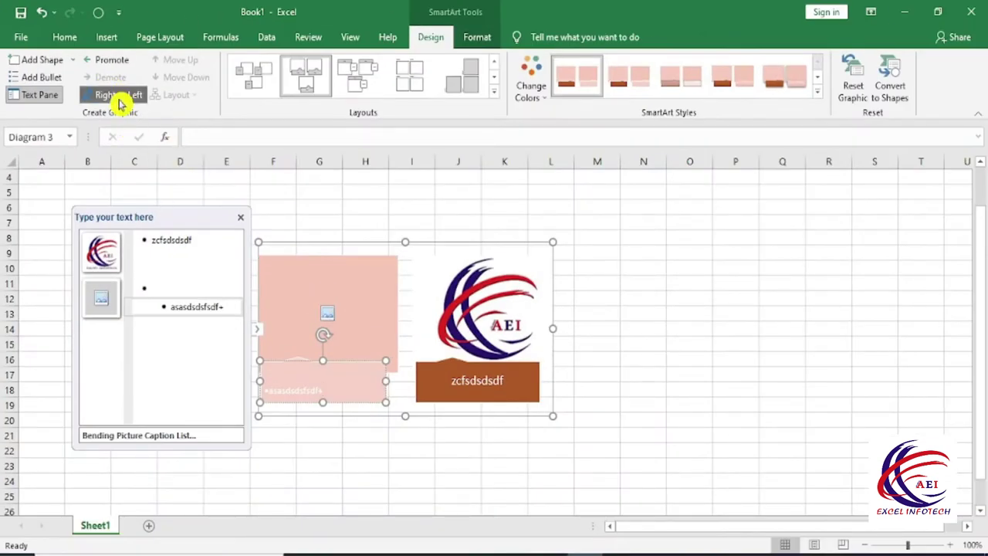
click(118, 96)
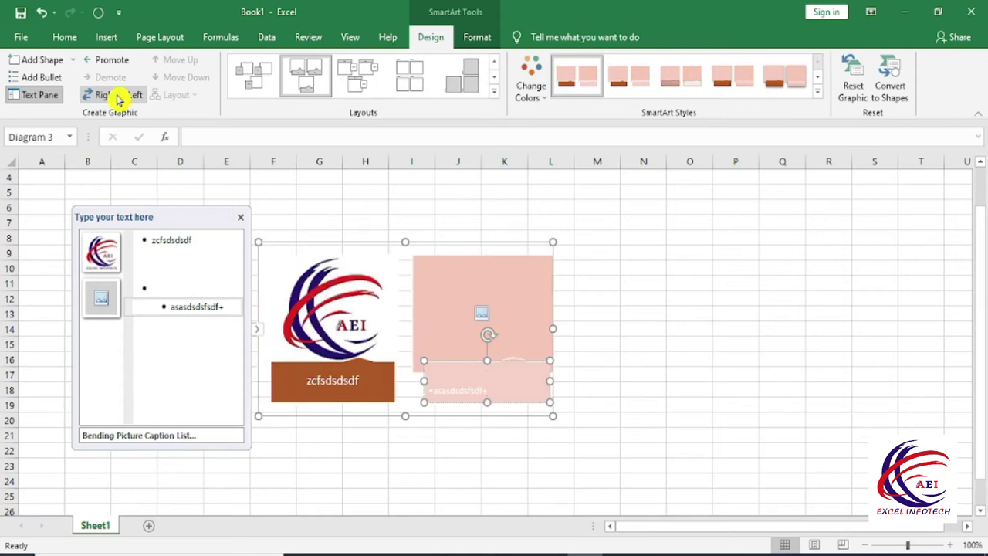
- Add two empty picture items after the logo and reorder with Move Up and Move Down
click(334, 388)
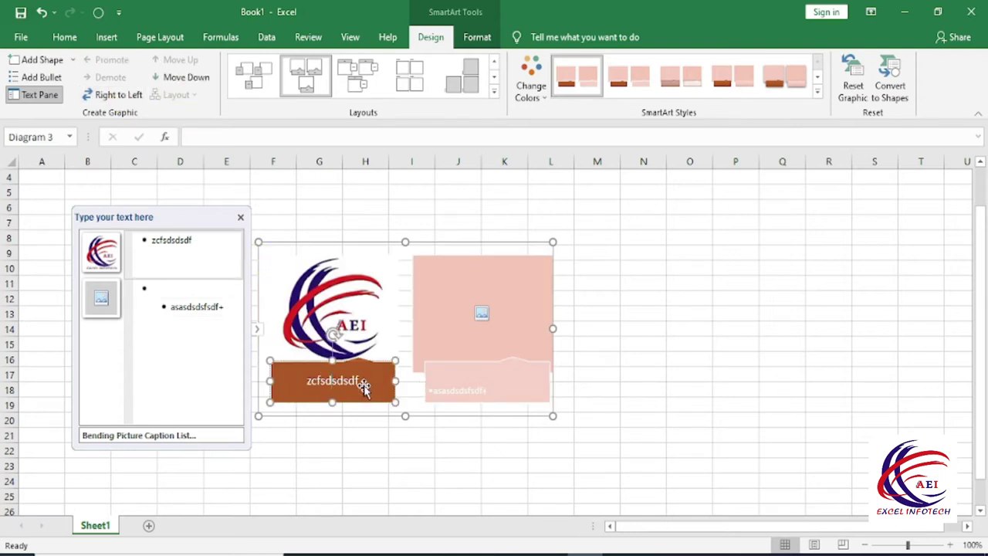
click(38, 60)
click(40, 61)
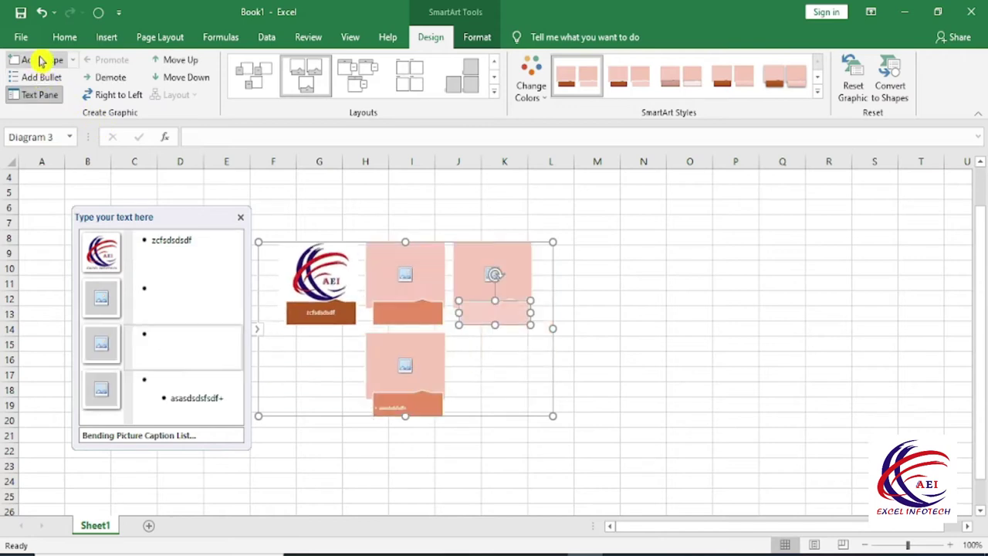
click(197, 66)
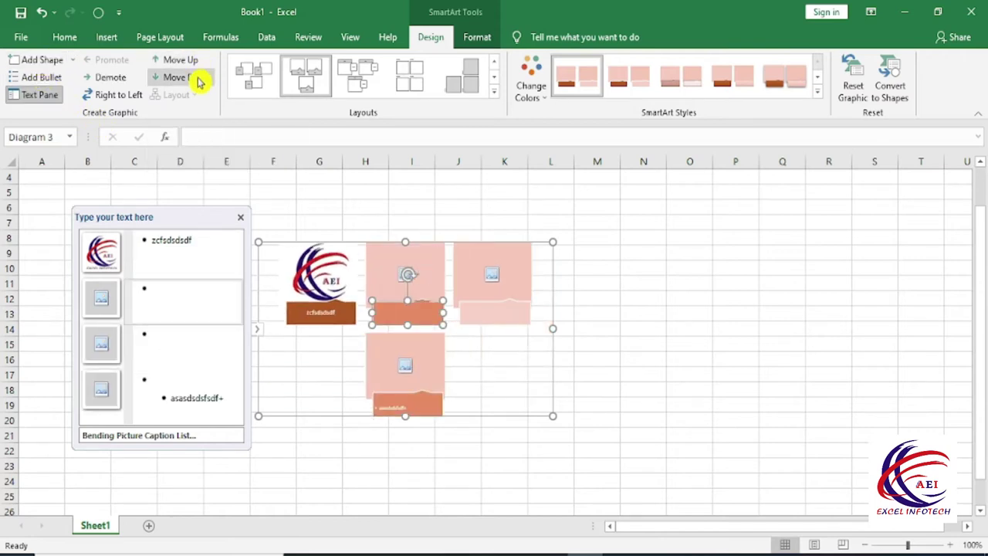
click(206, 81)
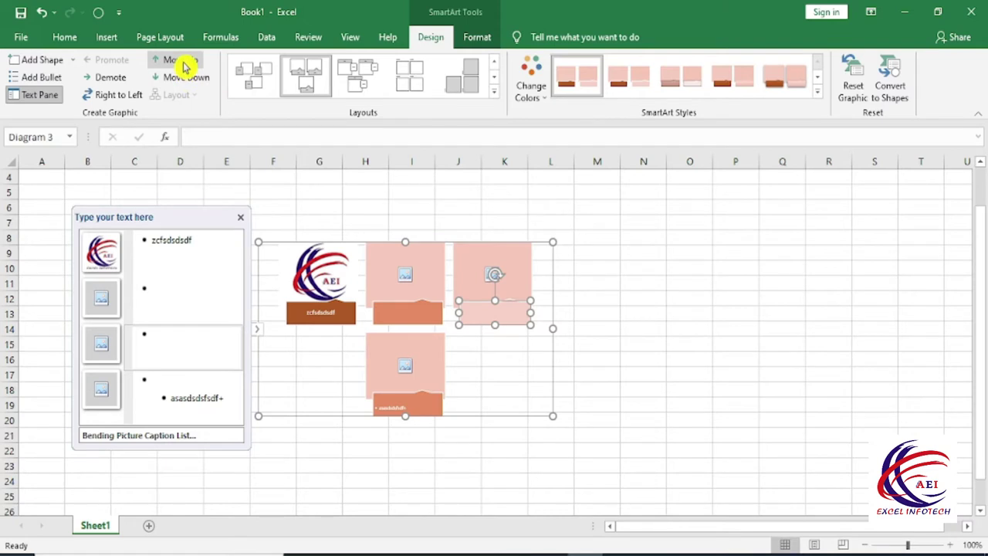
- Reset the diagram's styling, convert it to grouped shapes, and move the group toward columns H–M
click(853, 97)
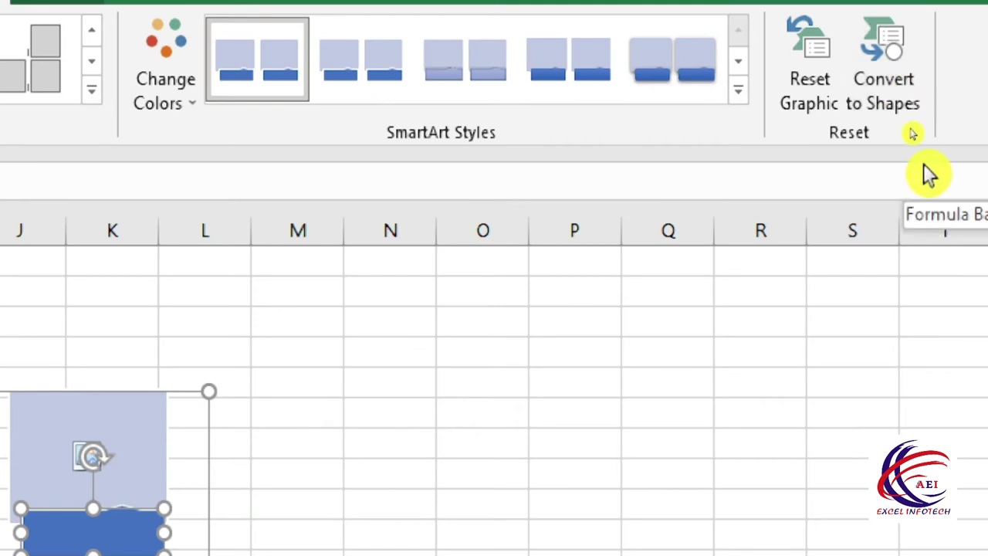
click(882, 97)
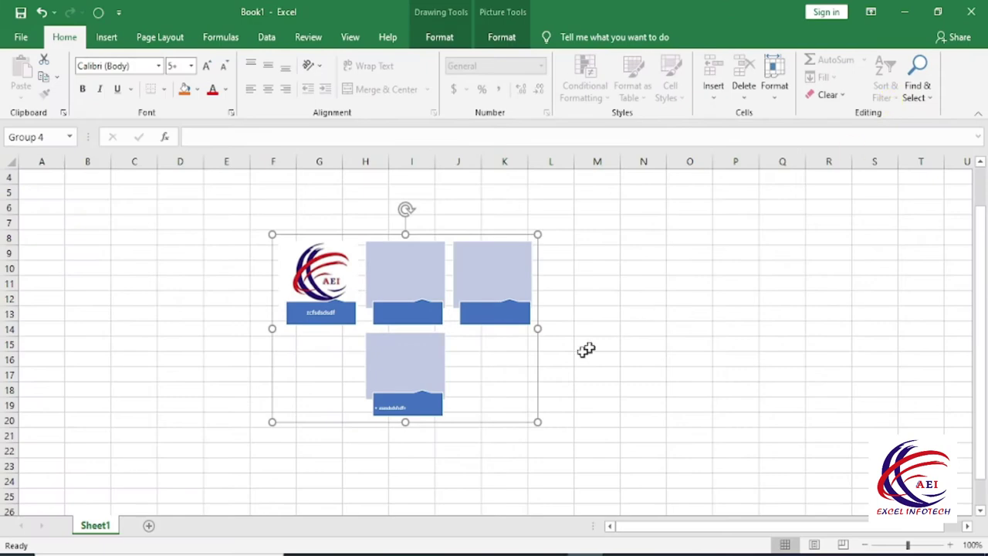
click(550, 344)
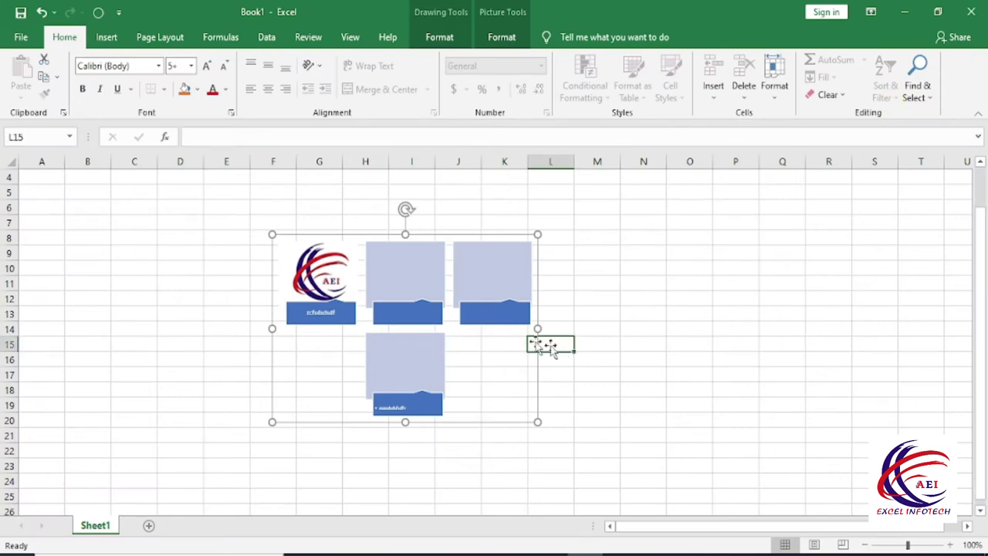
mouse_move(412, 292)
mouse_down()
mouse_move(478, 307)
mouse_move(447, 293)
mouse_up()
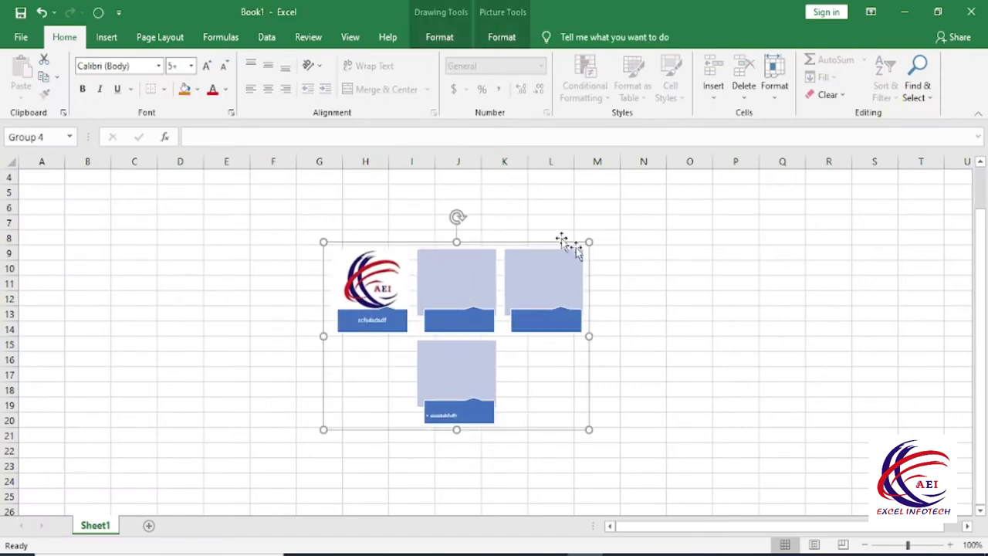
drag(478, 340, 441, 333)
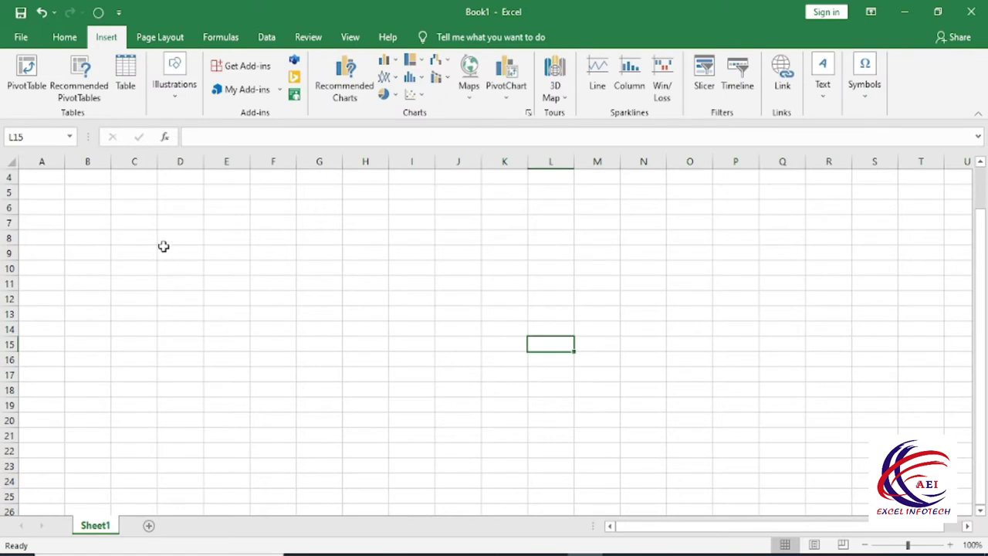
- Insert the 555.jpg picture from New Volume (D:) onto the sheet
click(171, 96)
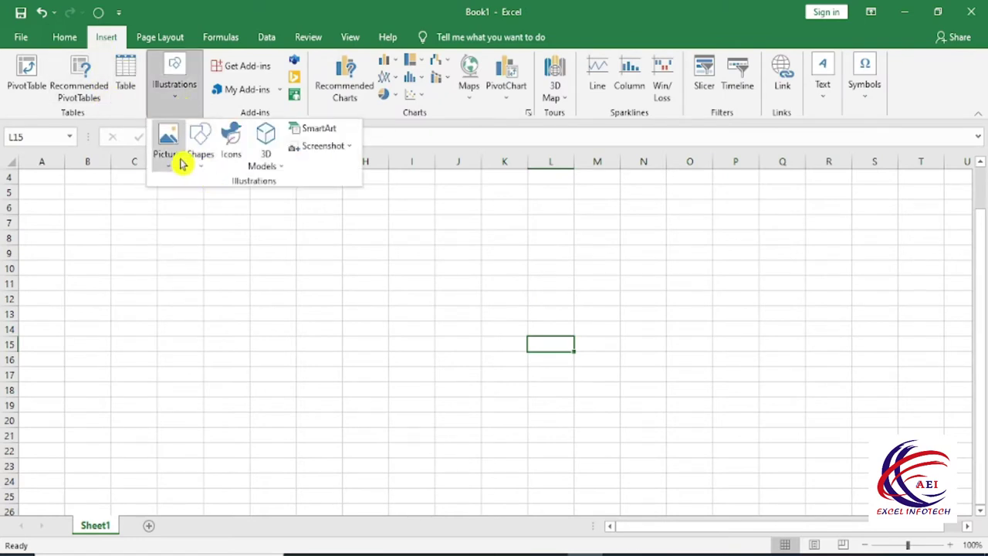
click(181, 164)
click(223, 205)
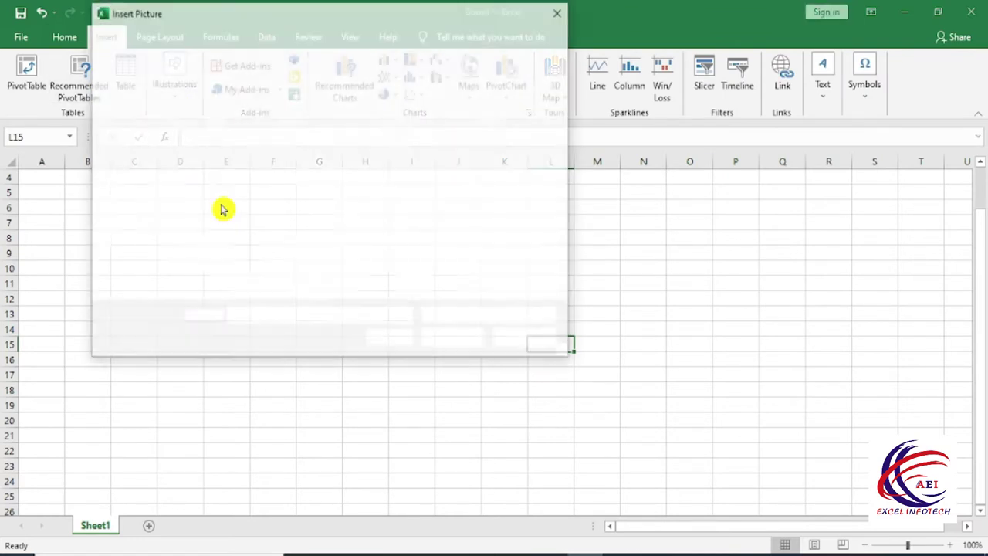
click(463, 158)
click(512, 154)
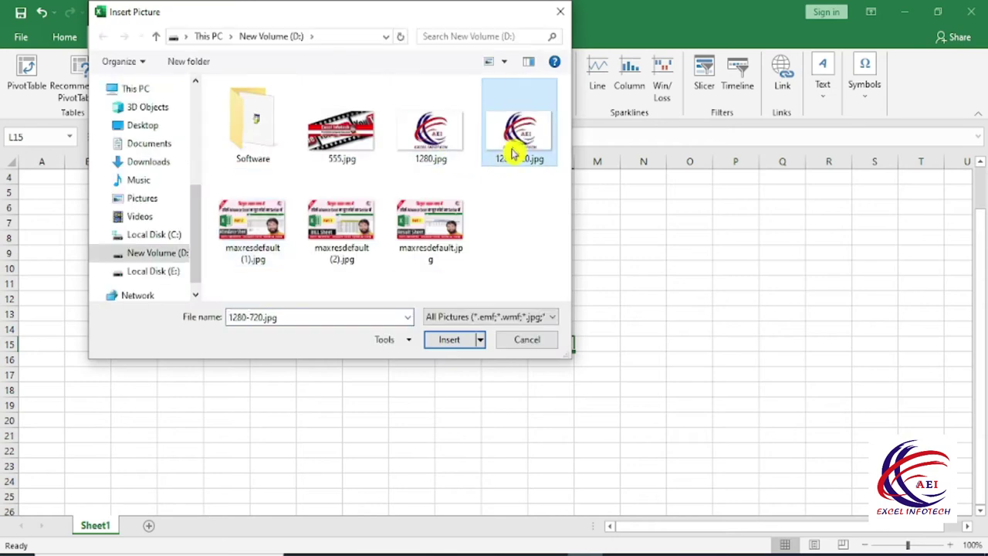
click(339, 139)
click(441, 340)
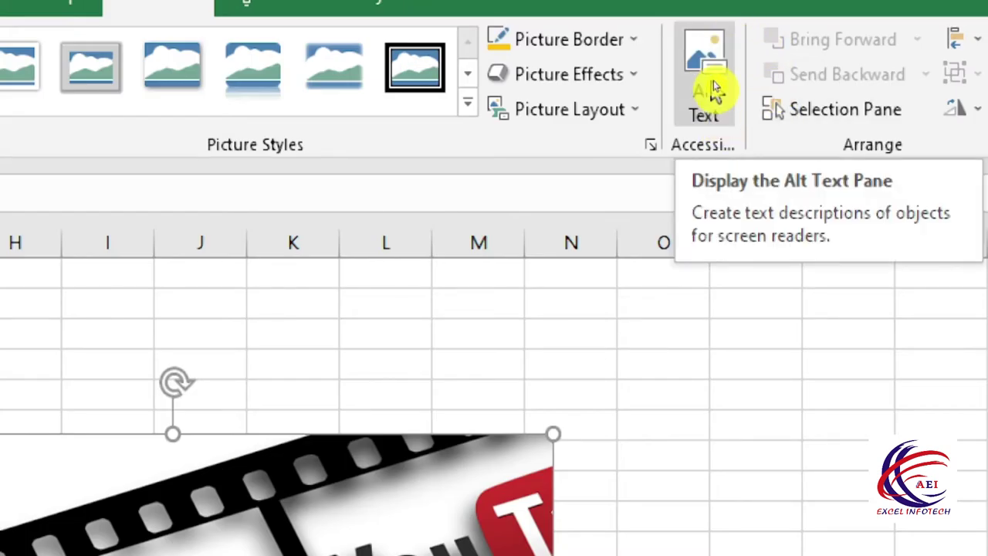
- Give the banner picture the alt text 'Home Page', nudge it up-left, and recheck it
click(711, 84)
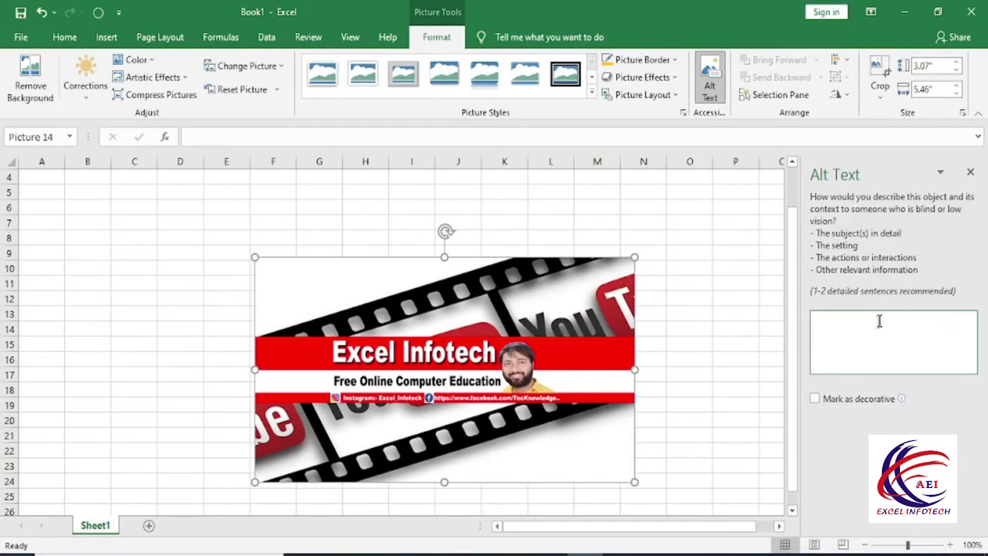
drag(383, 344, 327, 313)
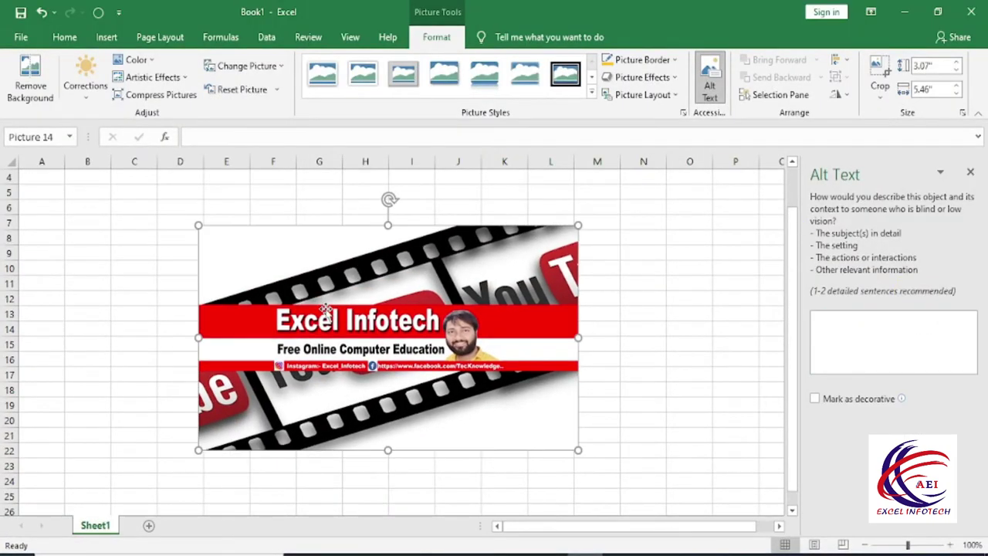
click(831, 331)
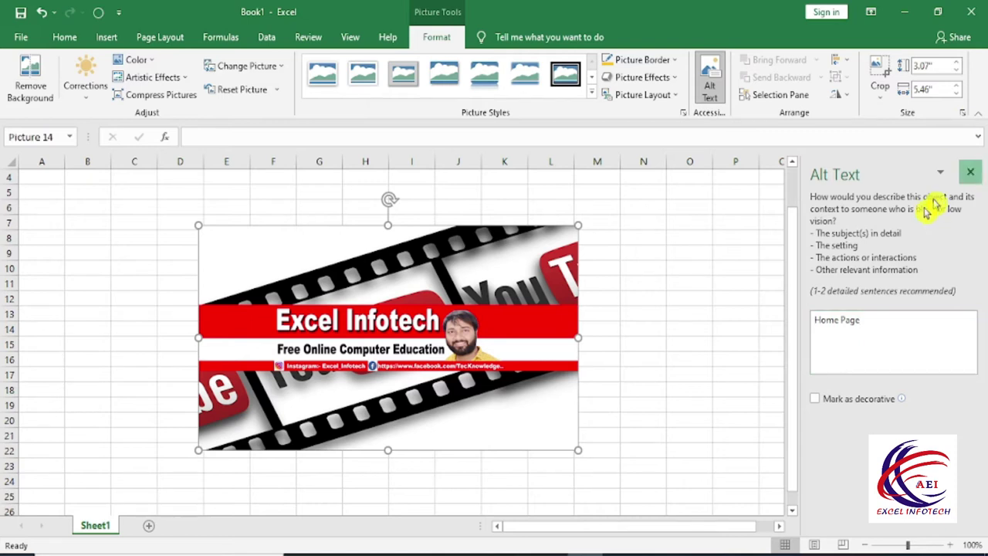
click(971, 174)
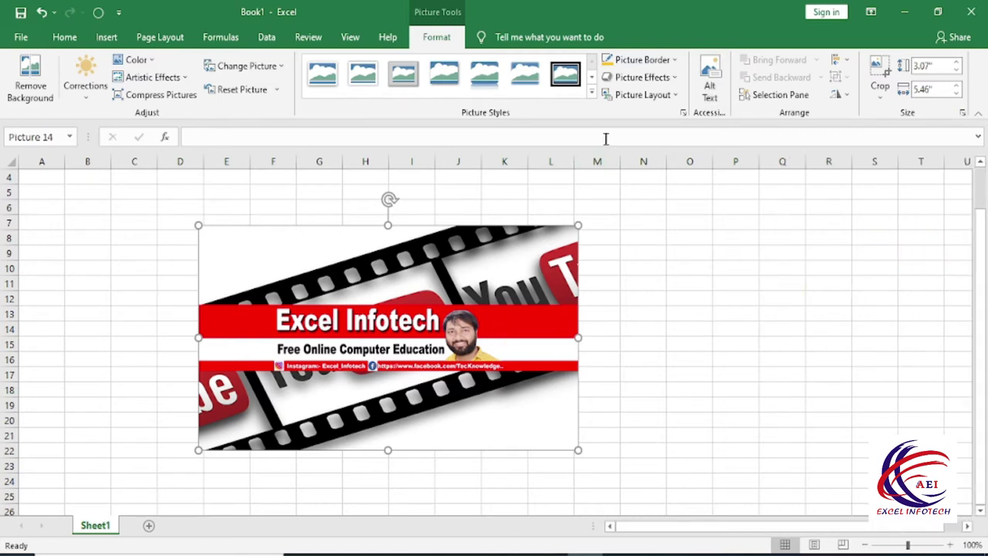
click(710, 88)
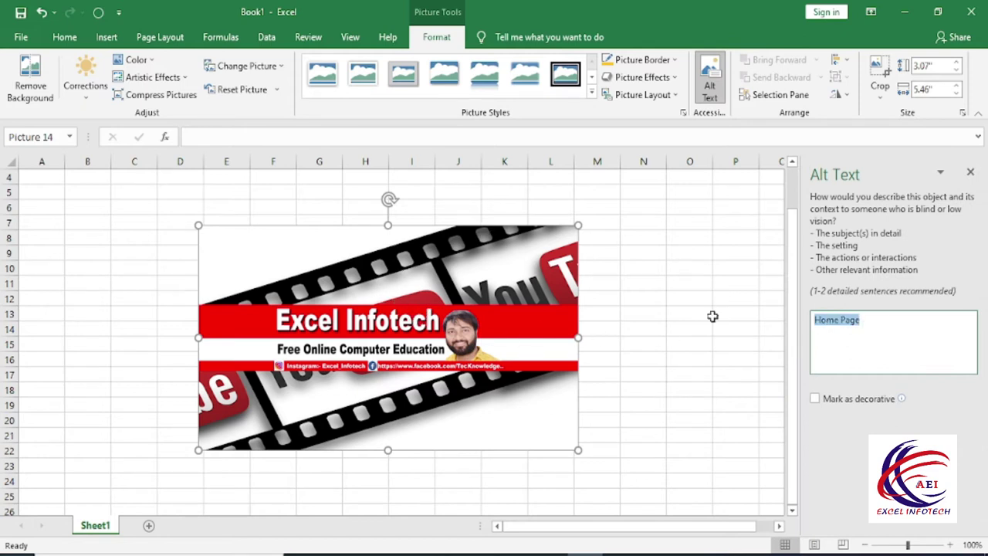
click(970, 172)
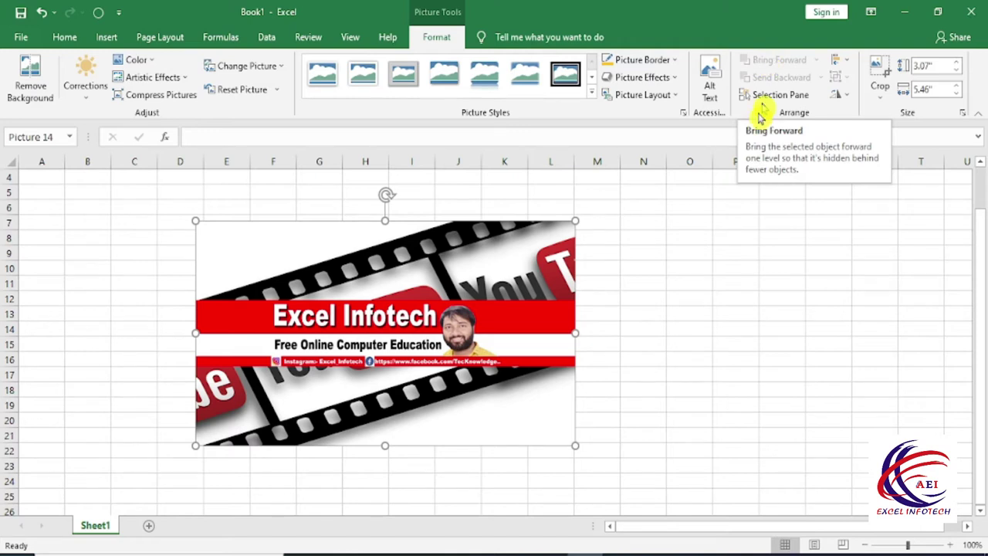
- Open the Online Pictures window from Insert > Illustrations > Pictures
click(104, 39)
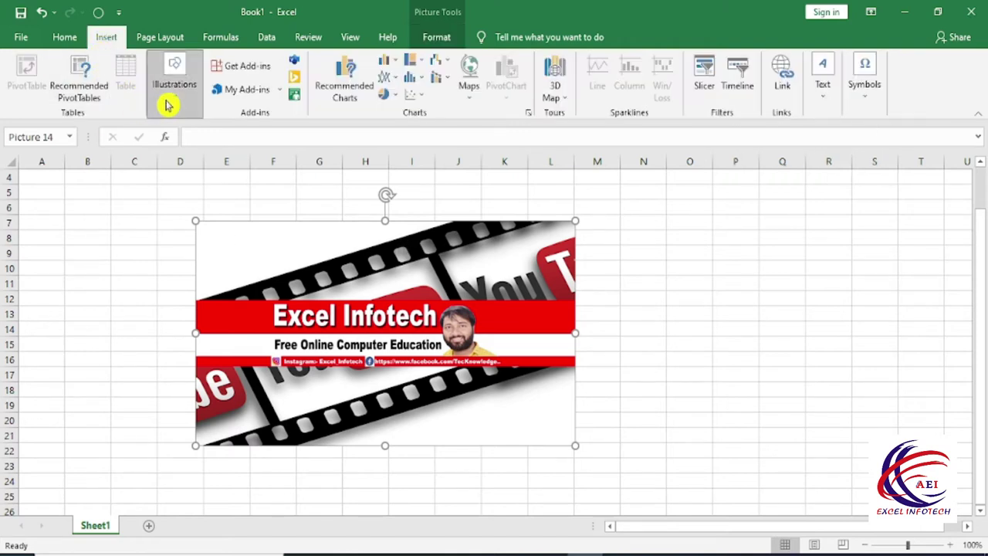
click(167, 103)
click(169, 170)
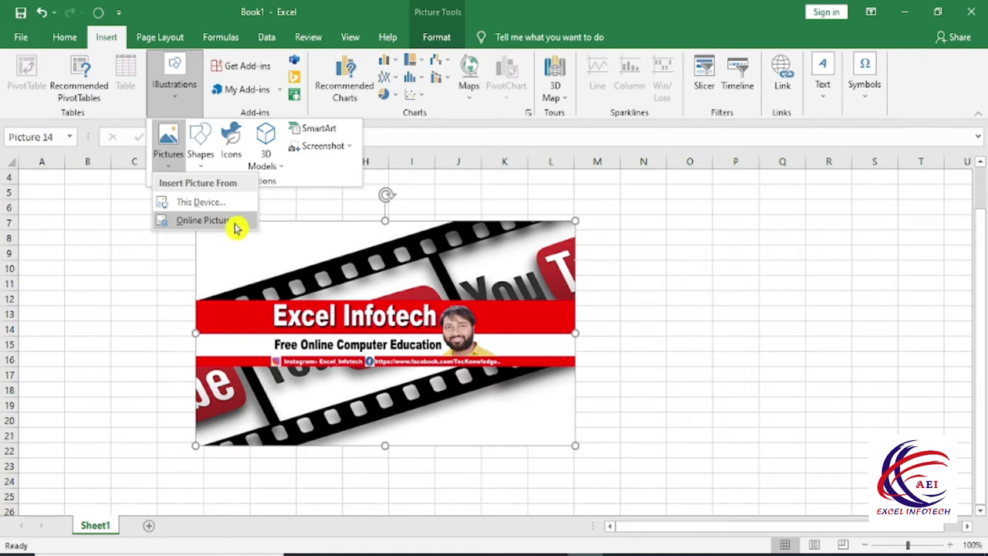
click(230, 223)
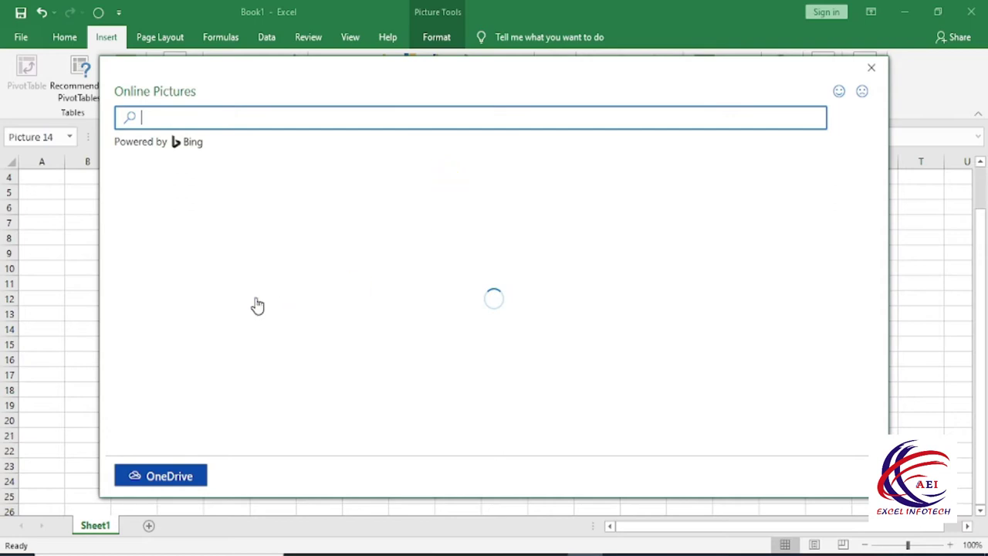
- Scroll through the Bing category tiles such as Friends, Ocean and Sunset
scroll(445, 342, down, 1)
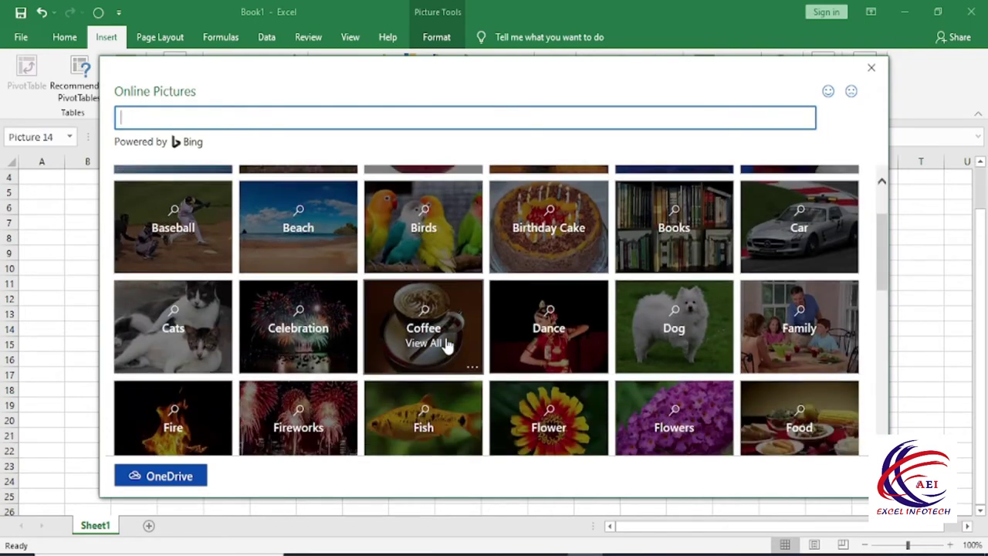
scroll(445, 342, down, 1)
scroll(445, 345, down, 2)
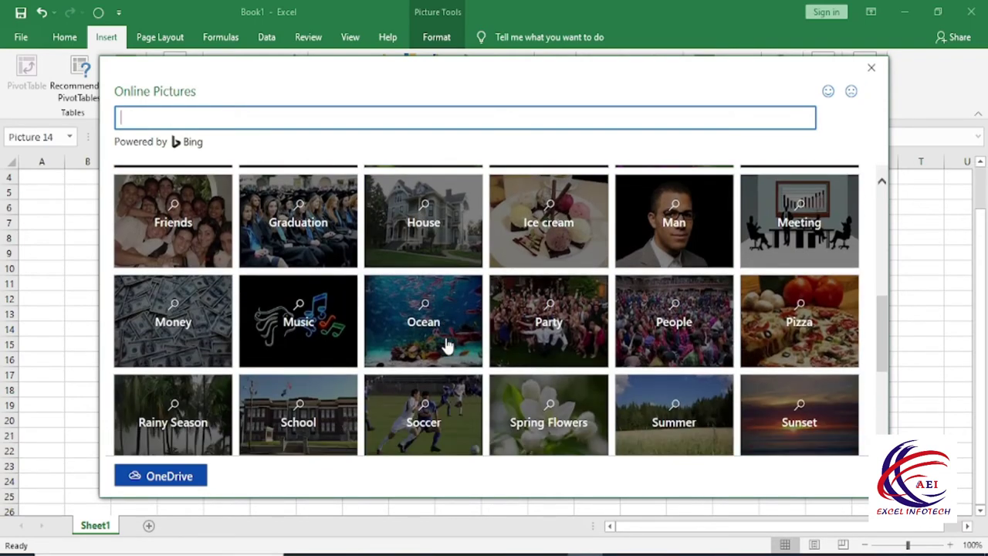
scroll(446, 345, up, 1)
scroll(446, 345, up, 1)
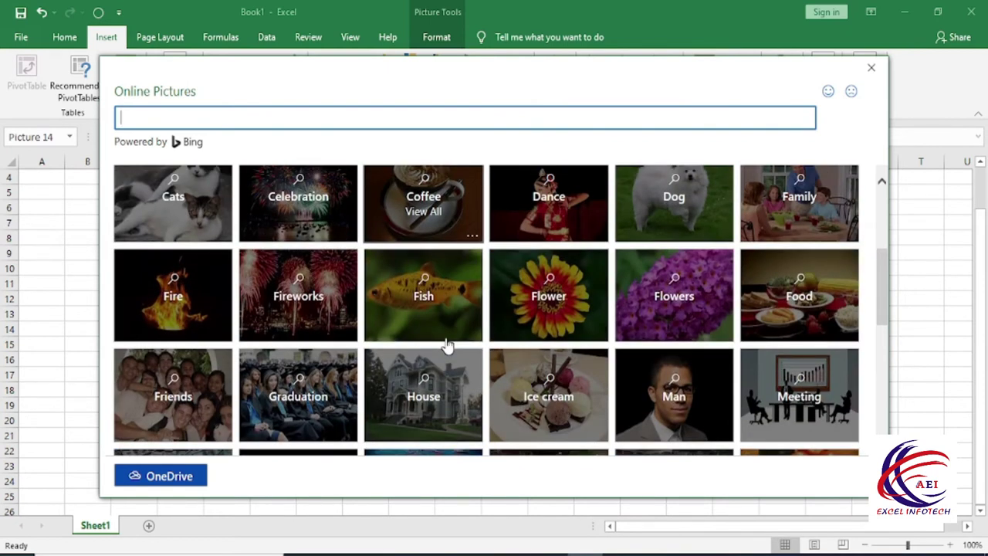
scroll(445, 347, down, 1)
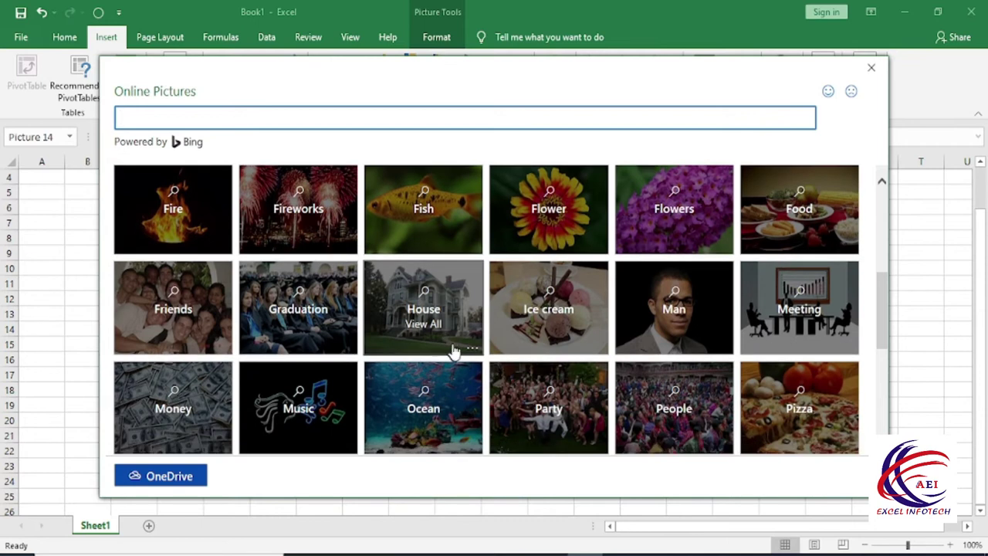
scroll(513, 334, down, 1)
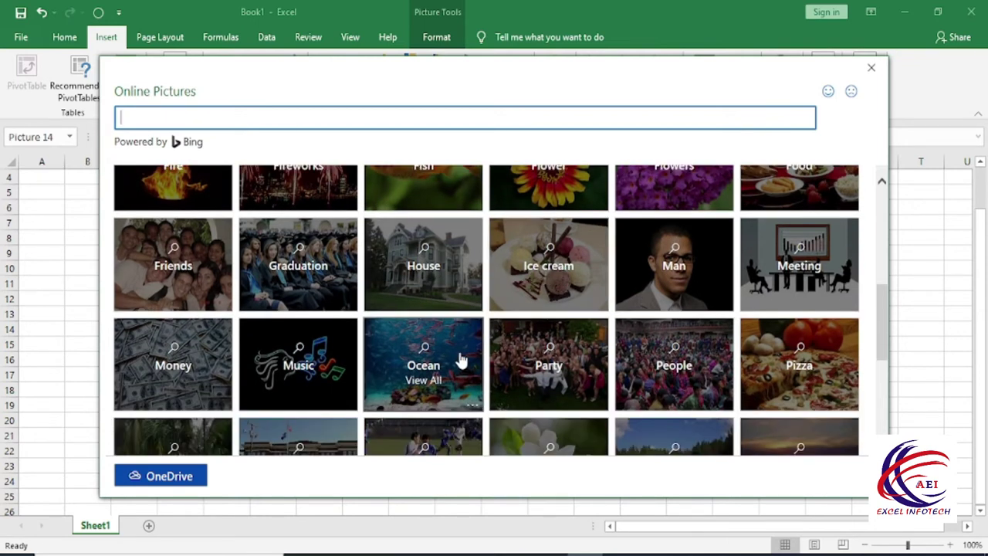
scroll(456, 363, down, 1)
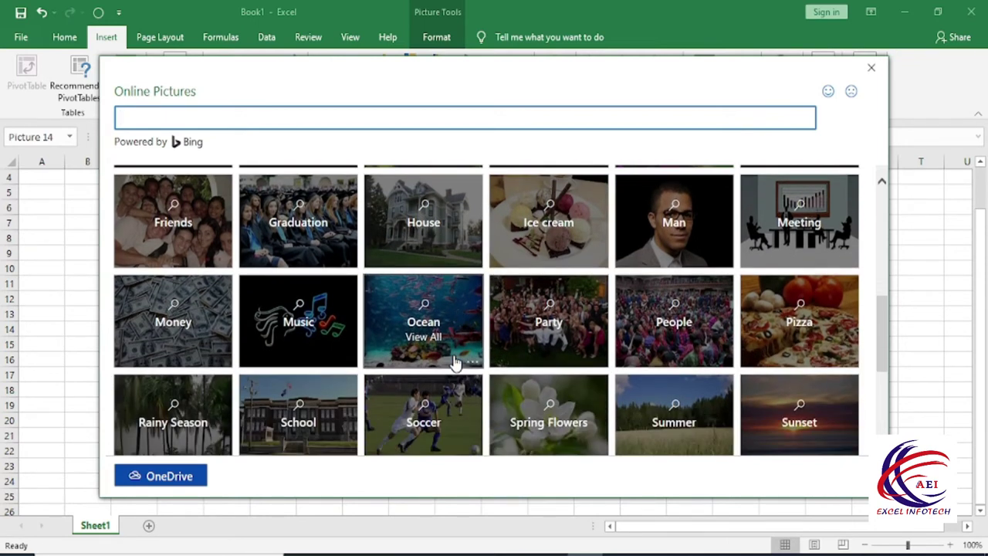
scroll(455, 362, down, 2)
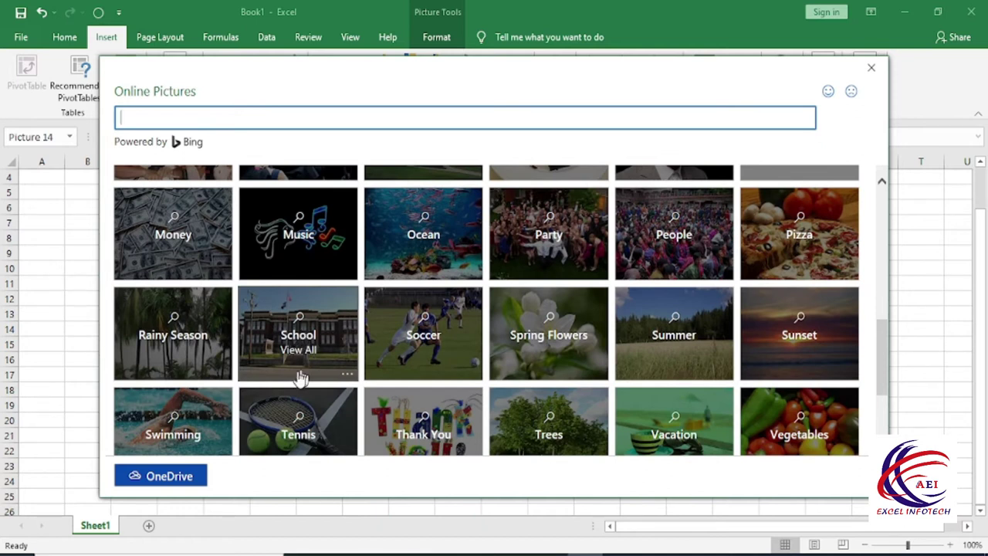
- Open the School category, select the third school building photo, and insert it
click(301, 331)
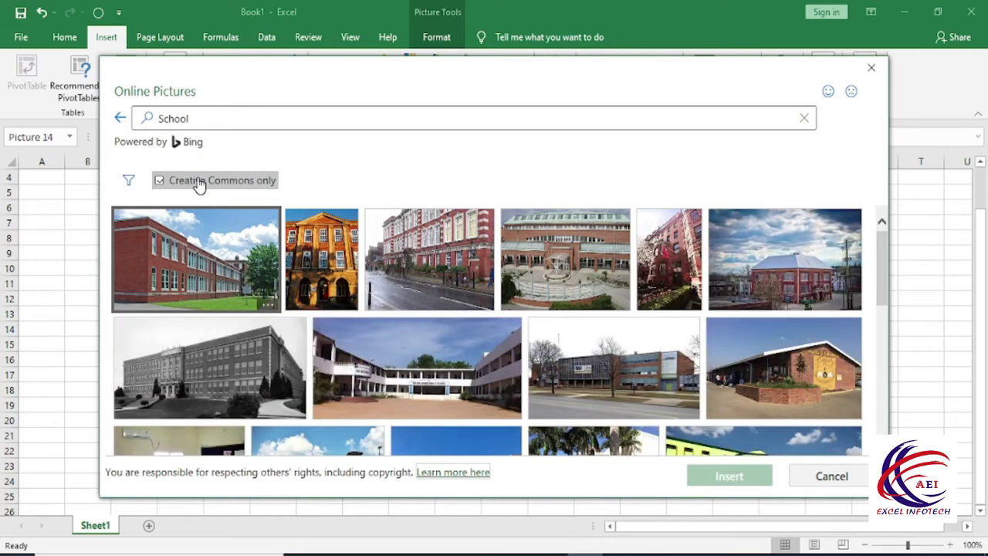
click(423, 255)
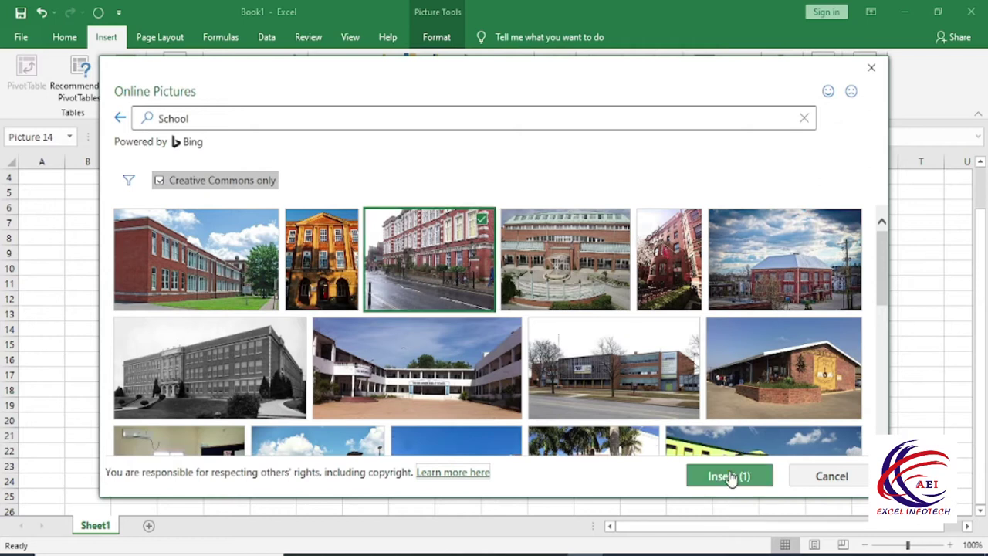
click(727, 475)
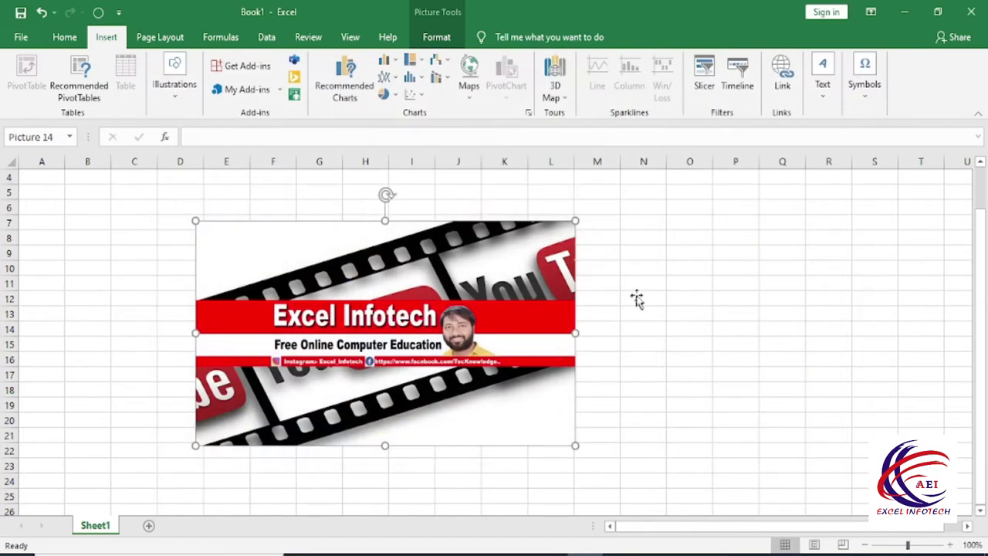
- Resize the school photo to 2.86" by 3.81" and place it overlapping the banner's right side
drag(527, 335, 405, 240)
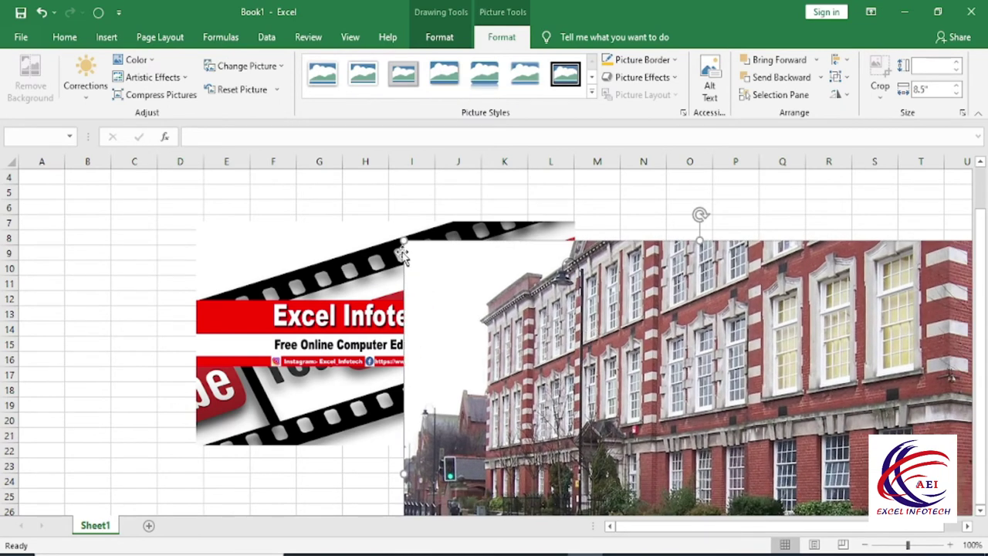
drag(400, 236, 647, 432)
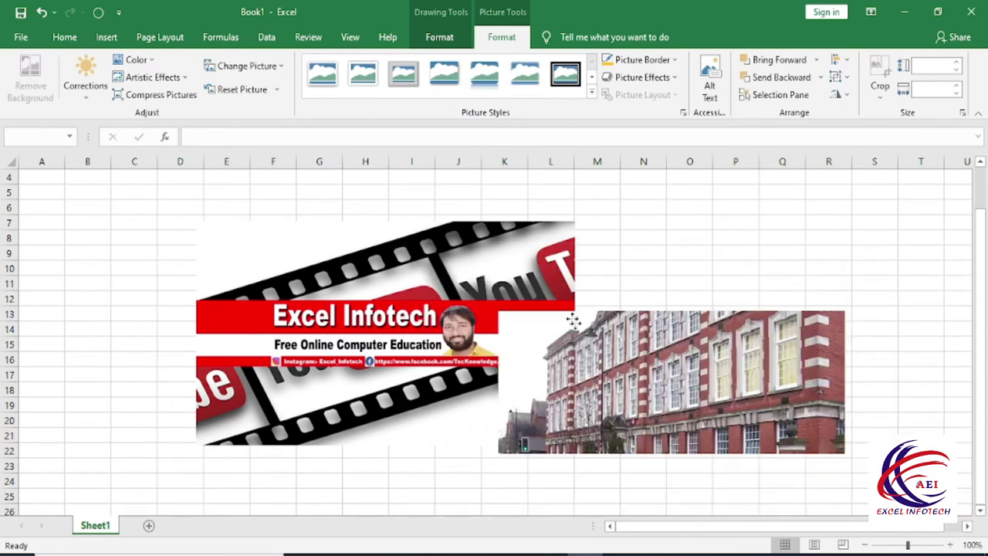
drag(704, 455, 497, 248)
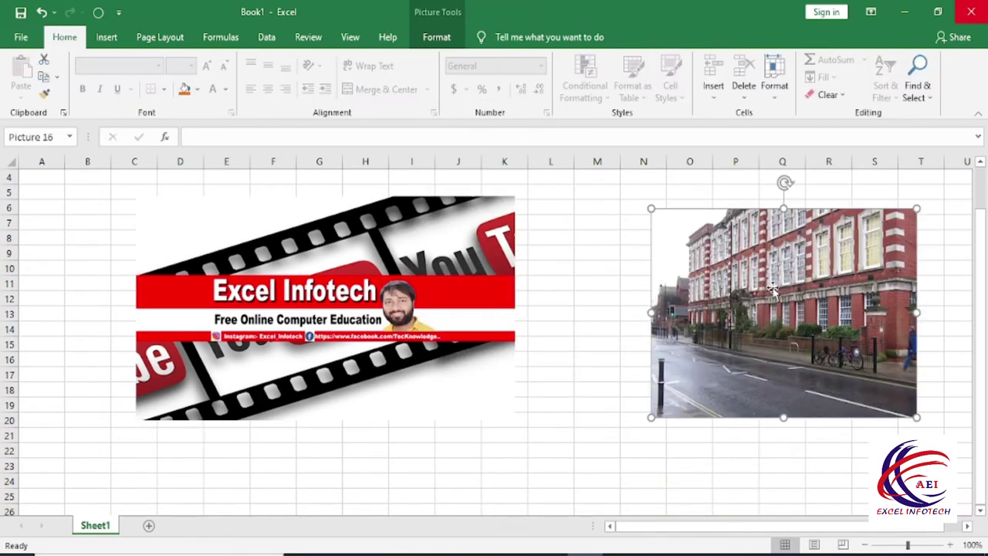
drag(771, 290, 520, 296)
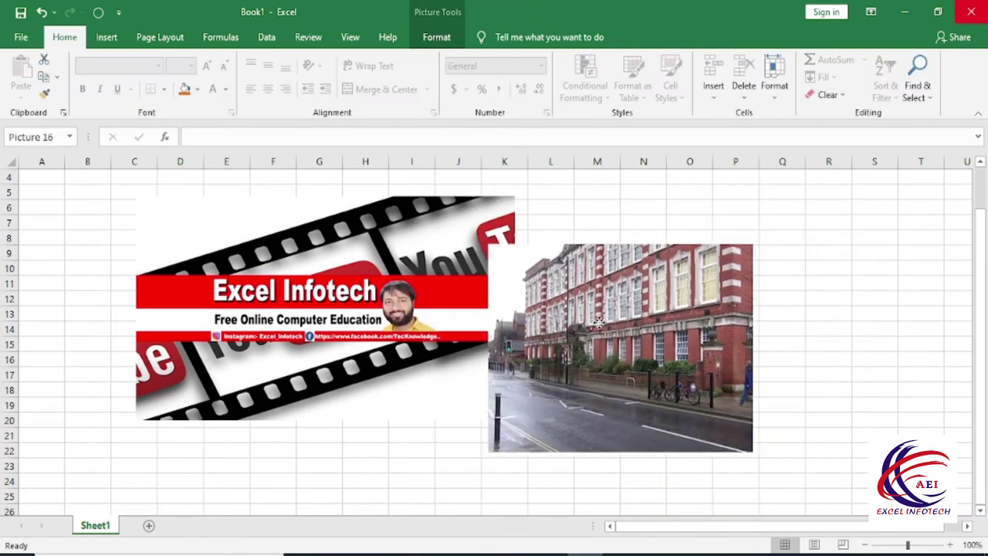
scroll(527, 284, up, 1)
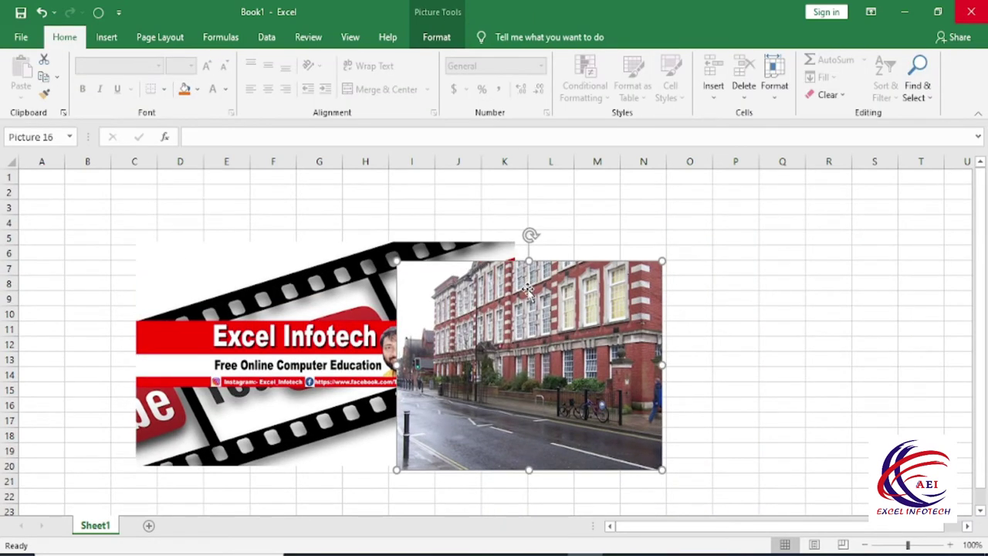
double_click(500, 314)
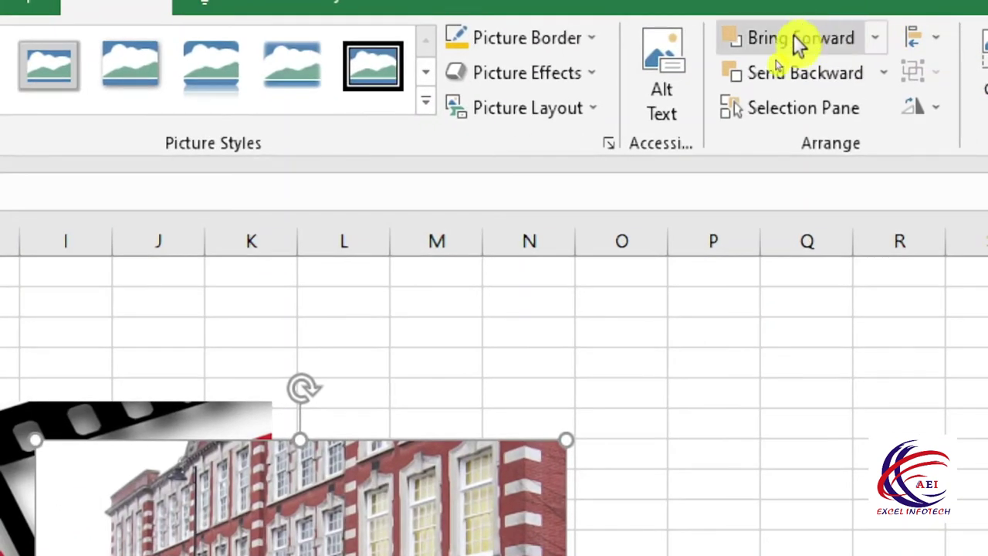
- Move the building photo up-left and bring it to front, layered over the banner
click(800, 75)
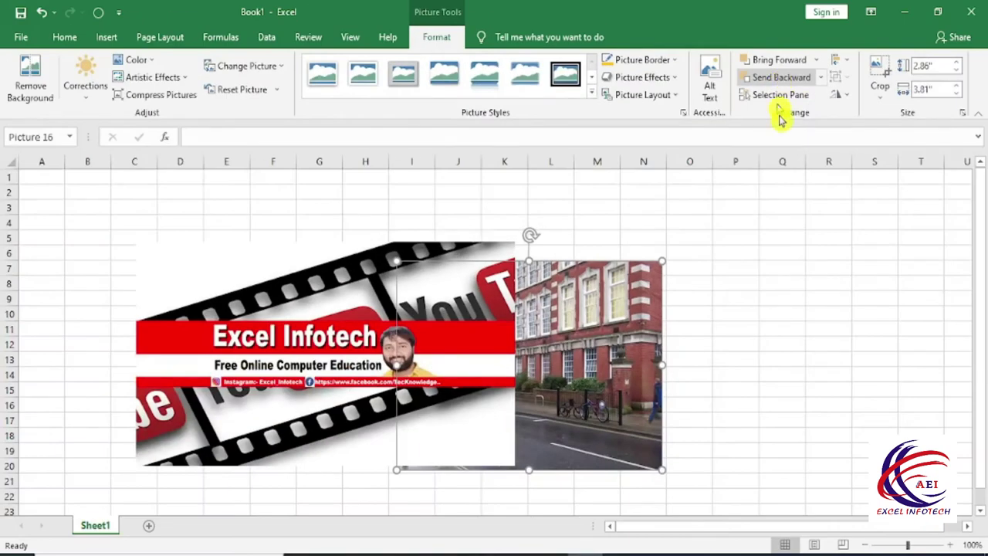
drag(661, 293, 519, 239)
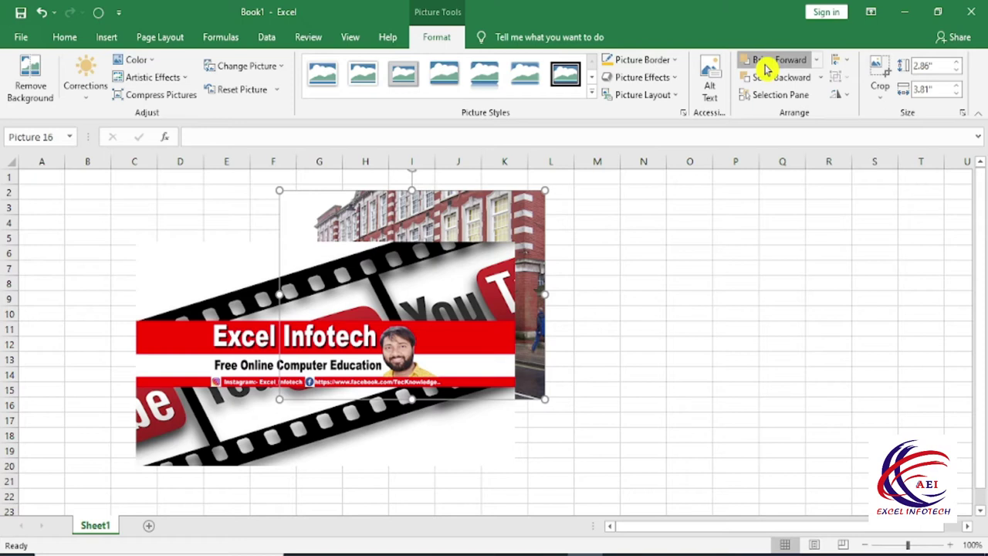
click(767, 68)
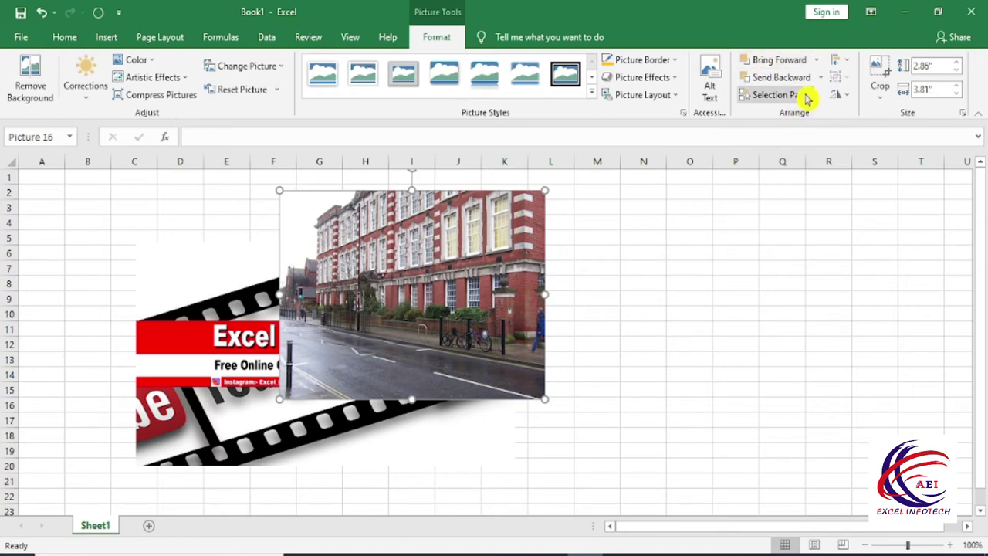
click(816, 60)
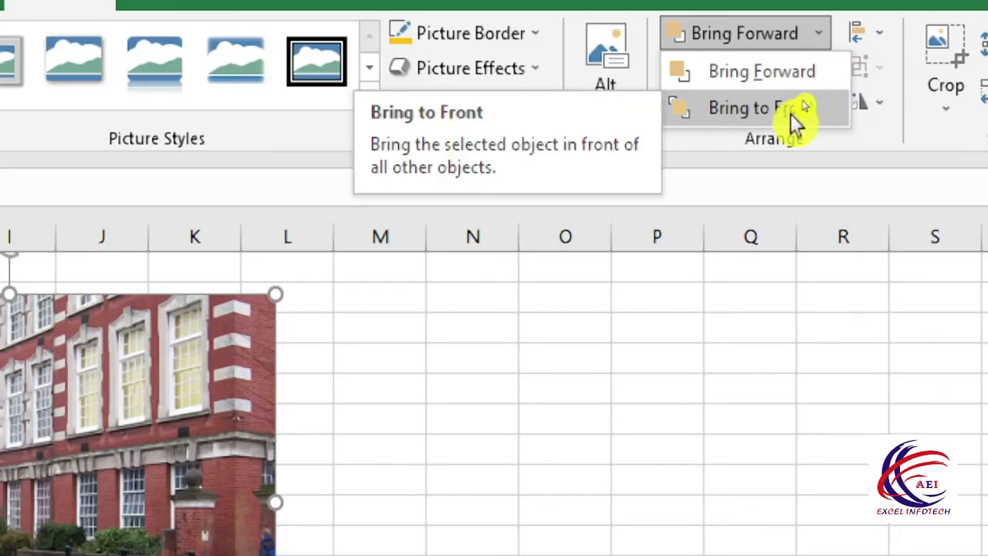
click(791, 112)
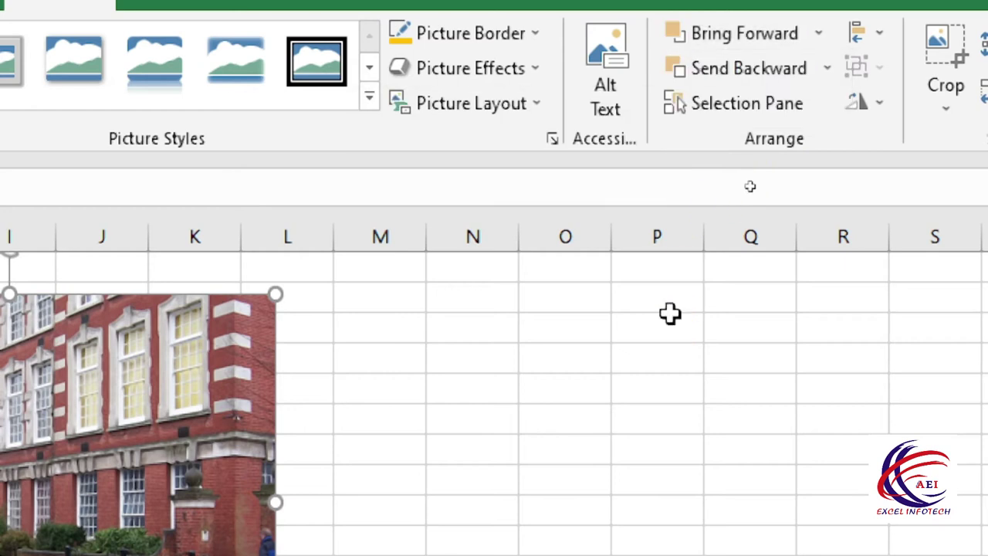
click(826, 68)
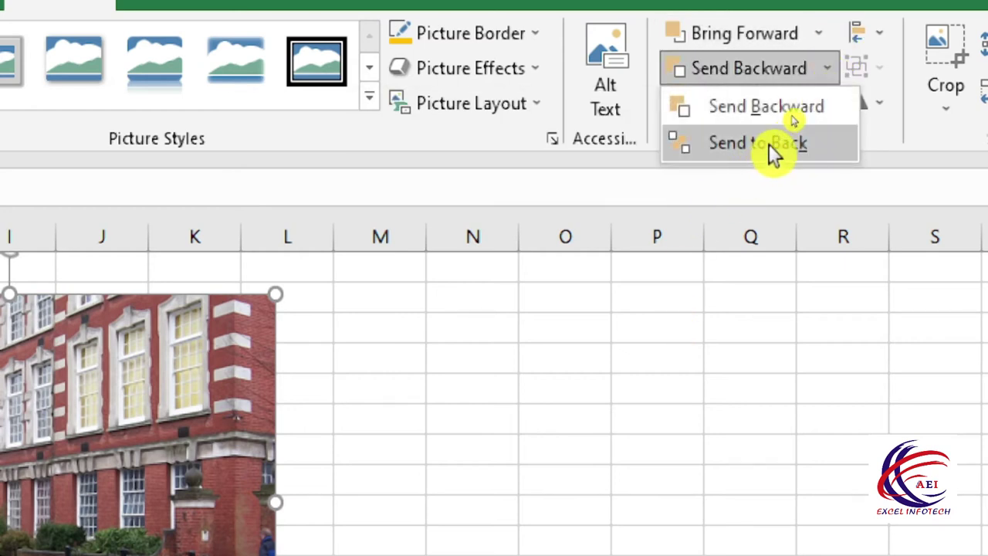
key(Escape)
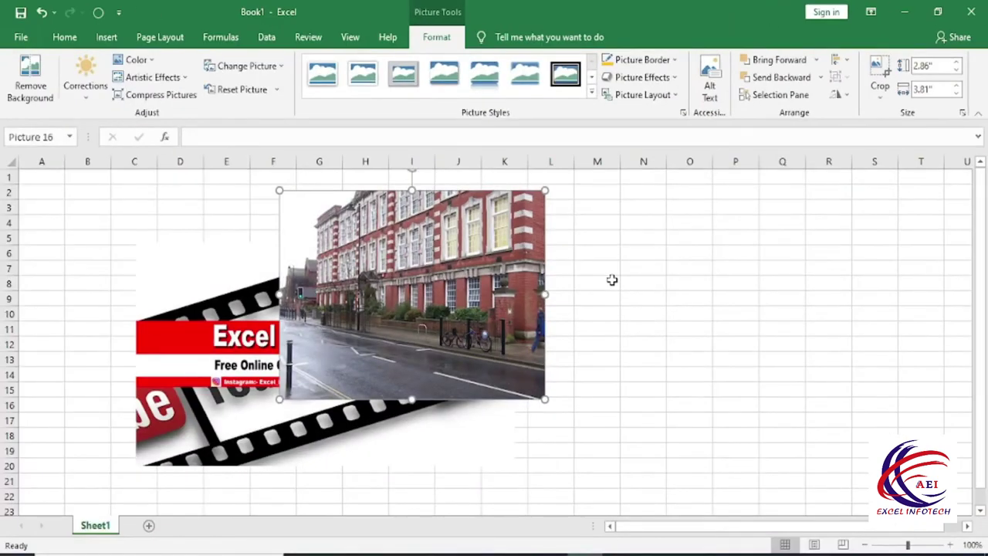
click(114, 37)
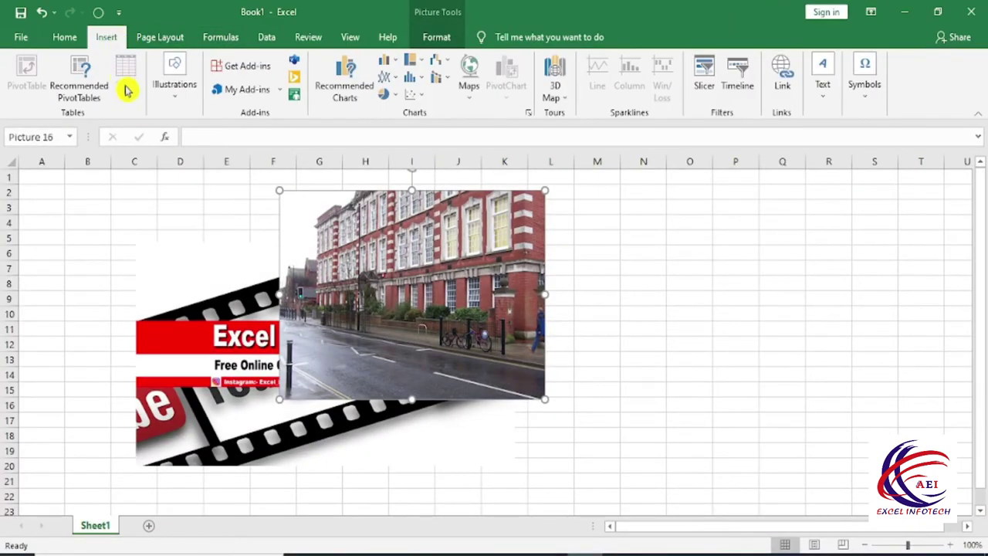
- Insert the two-green-parakeets photo from the online Birds category and drag it over the other pictures
click(162, 96)
click(171, 151)
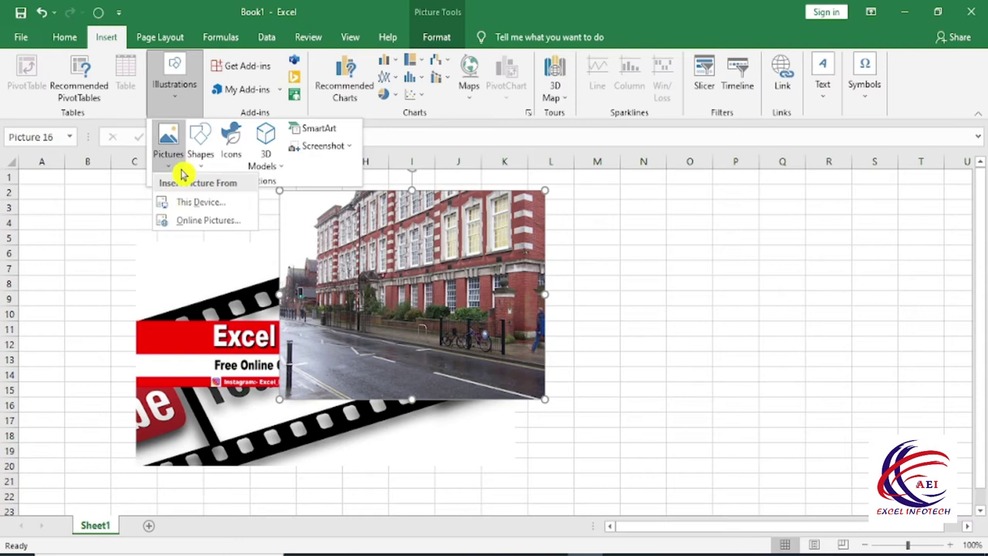
click(203, 222)
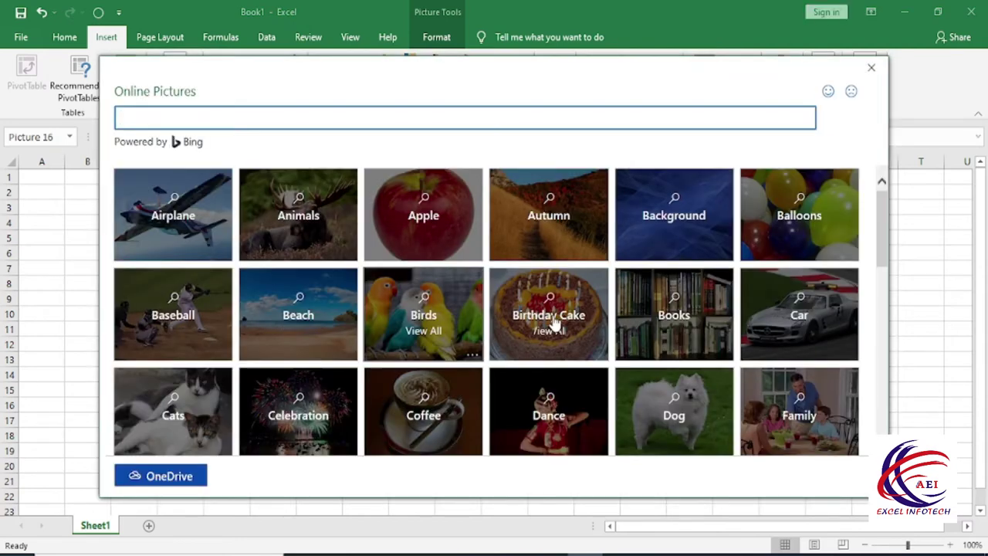
click(421, 319)
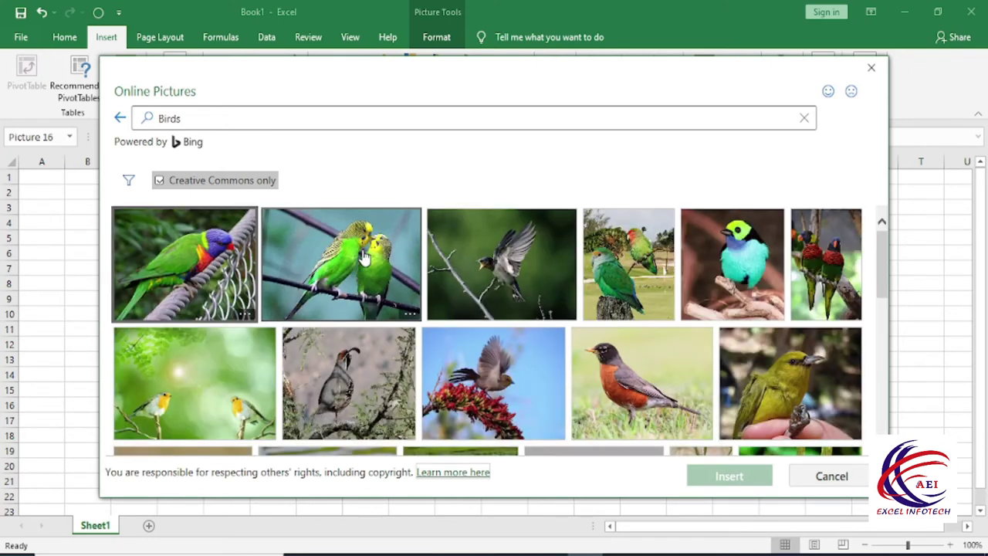
click(365, 258)
click(722, 475)
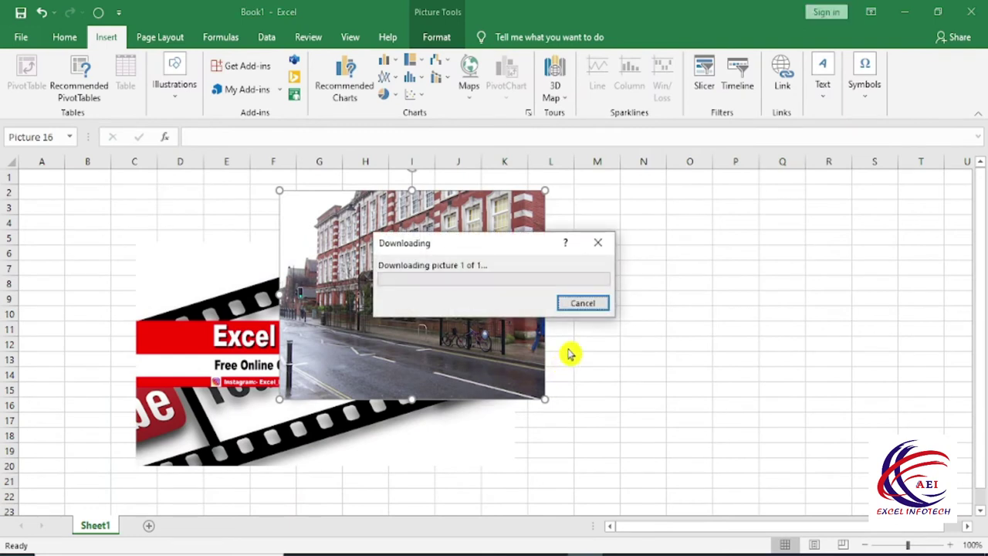
mouse_move(655, 426)
mouse_down()
mouse_move(381, 310)
mouse_move(401, 305)
mouse_up()
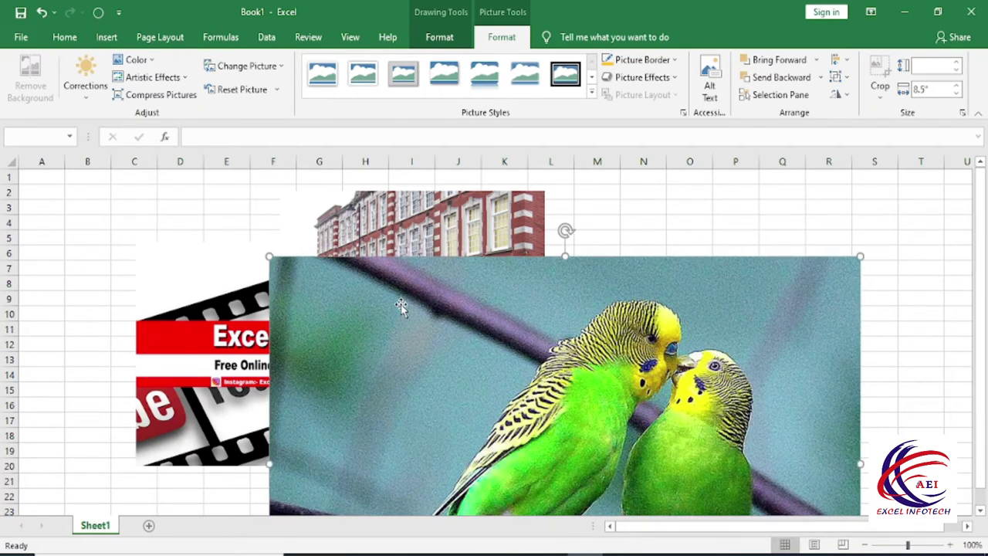
- Send the parakeet photo to back, then bring it to front and shift it up to row 5
click(820, 77)
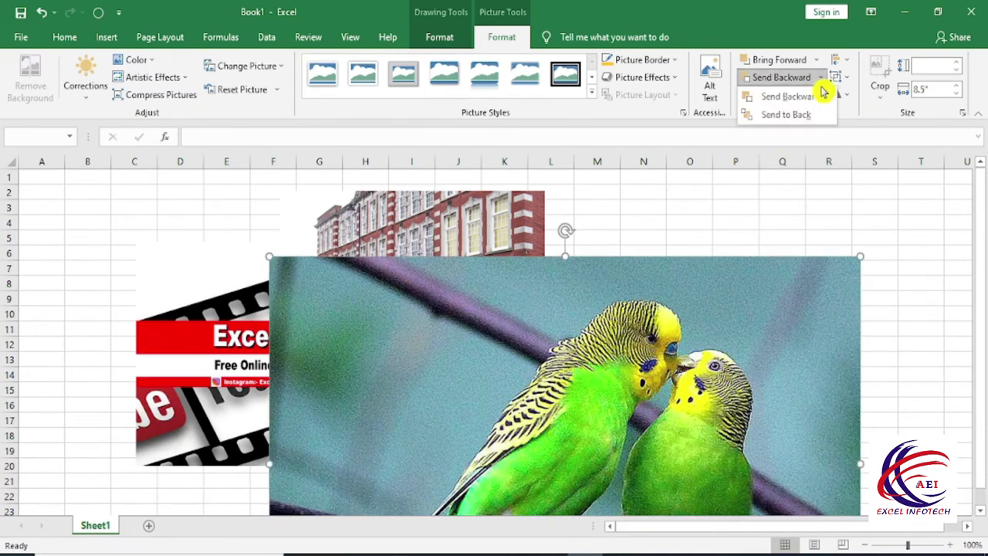
click(819, 114)
drag(758, 342, 522, 257)
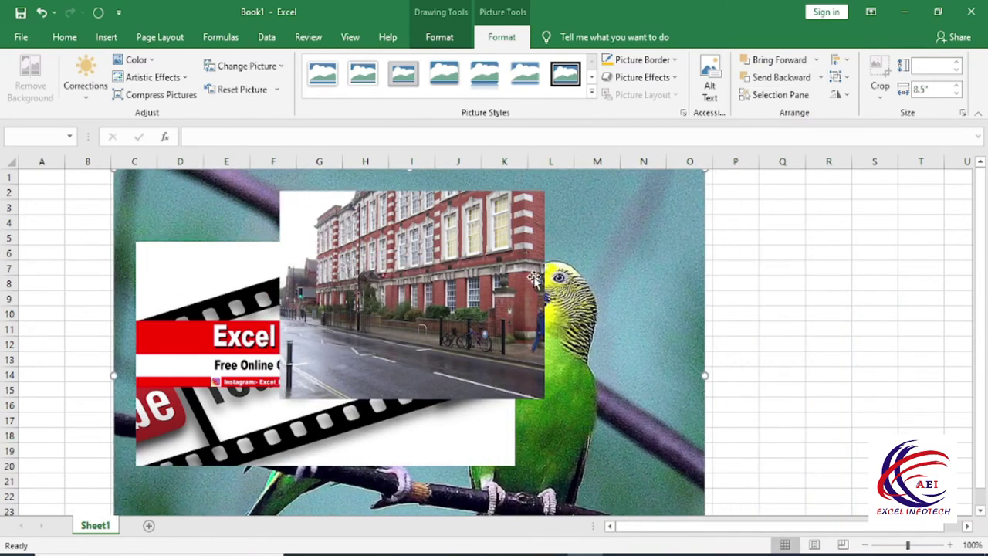
click(816, 59)
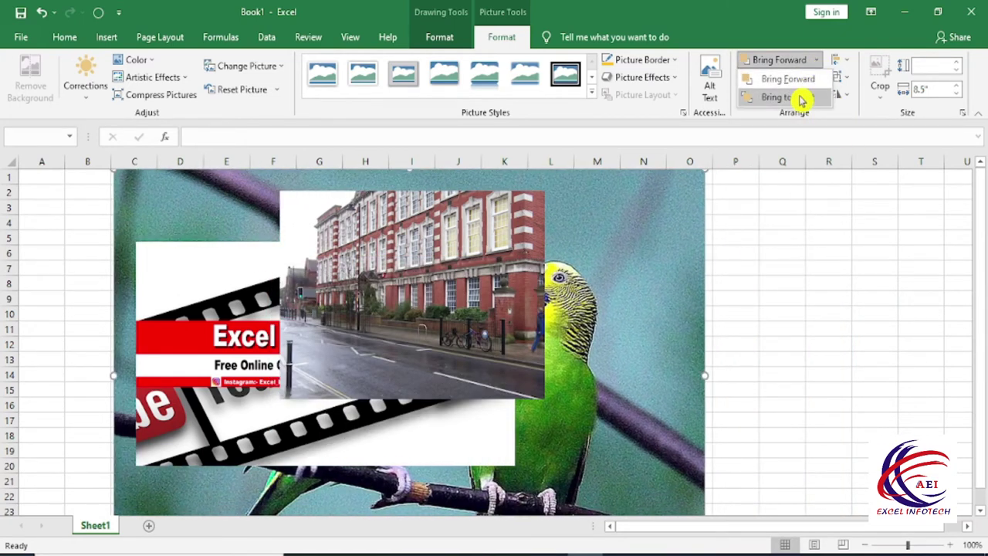
click(809, 99)
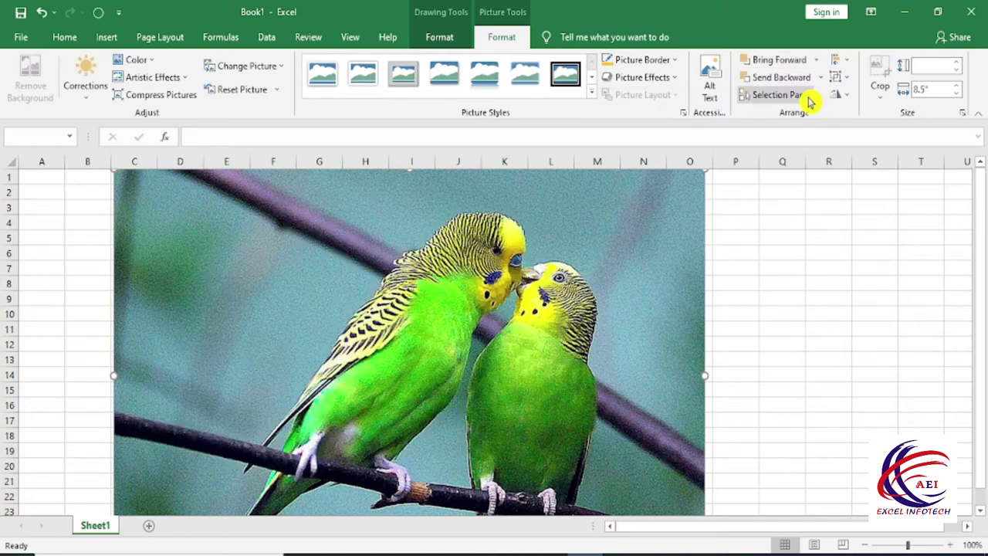
drag(467, 287, 616, 409)
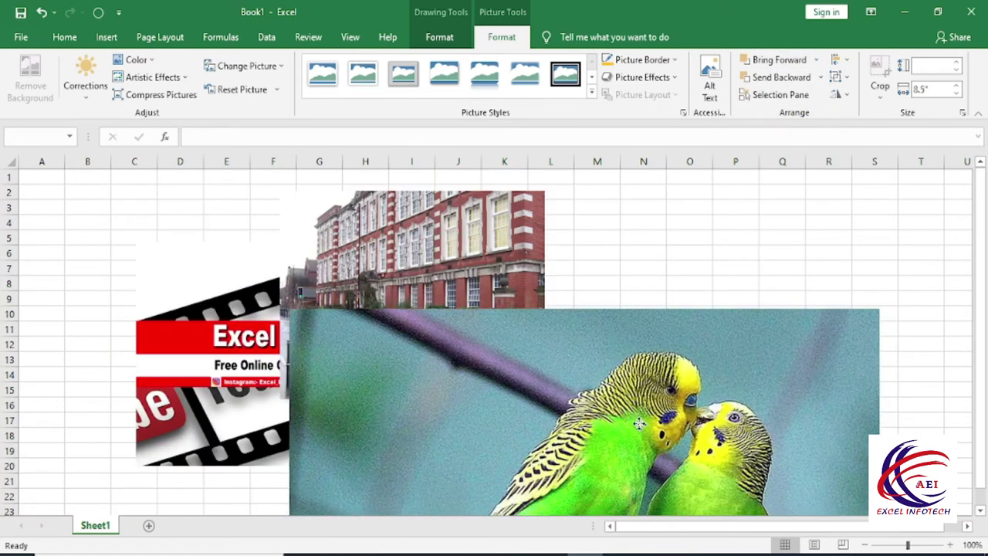
drag(542, 409, 563, 358)
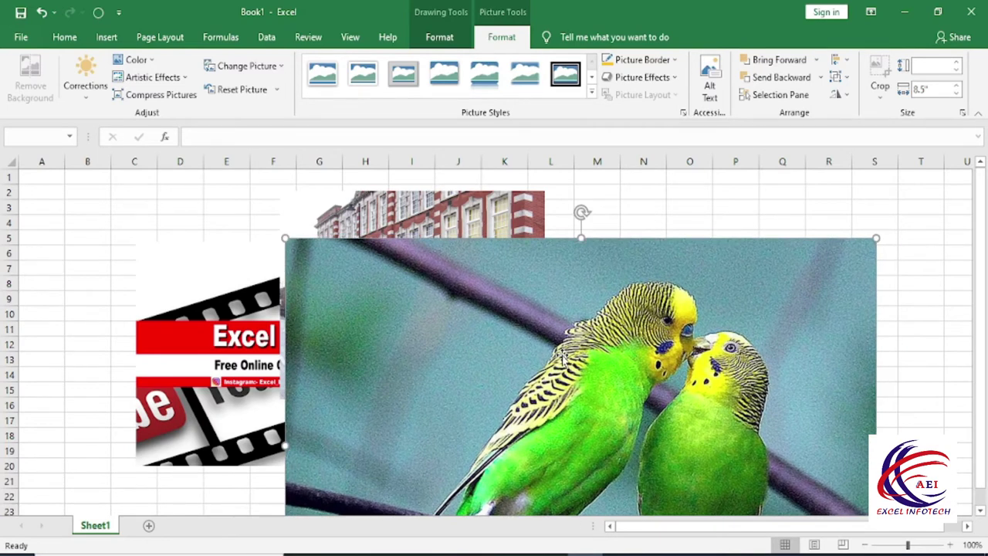
click(816, 60)
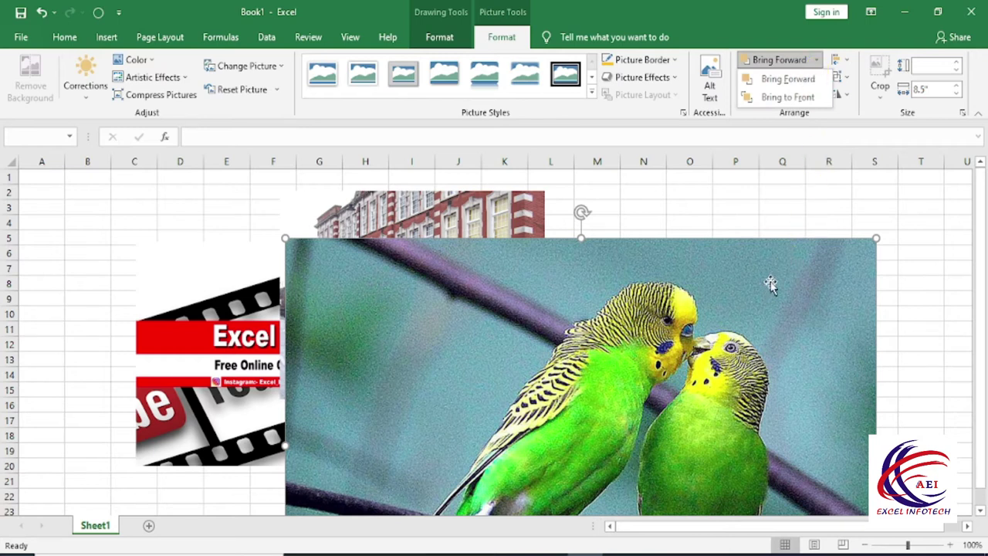
click(884, 214)
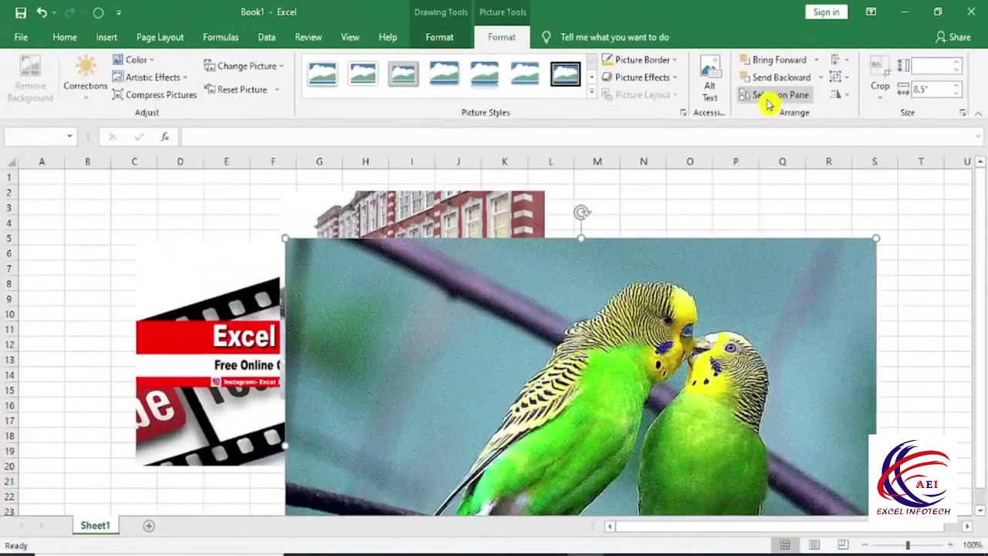
- Open the Selection Pane, shift the parakeet photo, and try Hide All then Show All
click(768, 97)
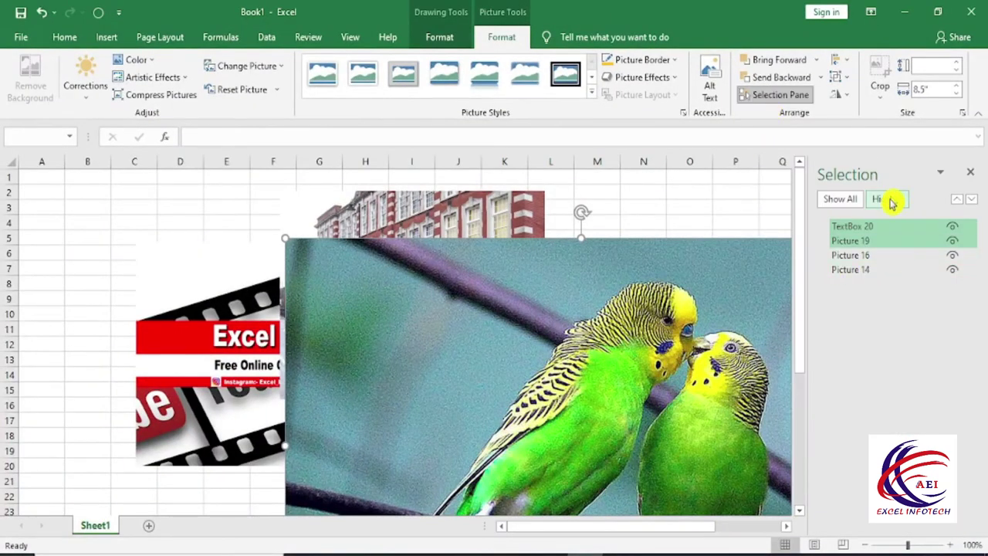
drag(598, 294, 401, 275)
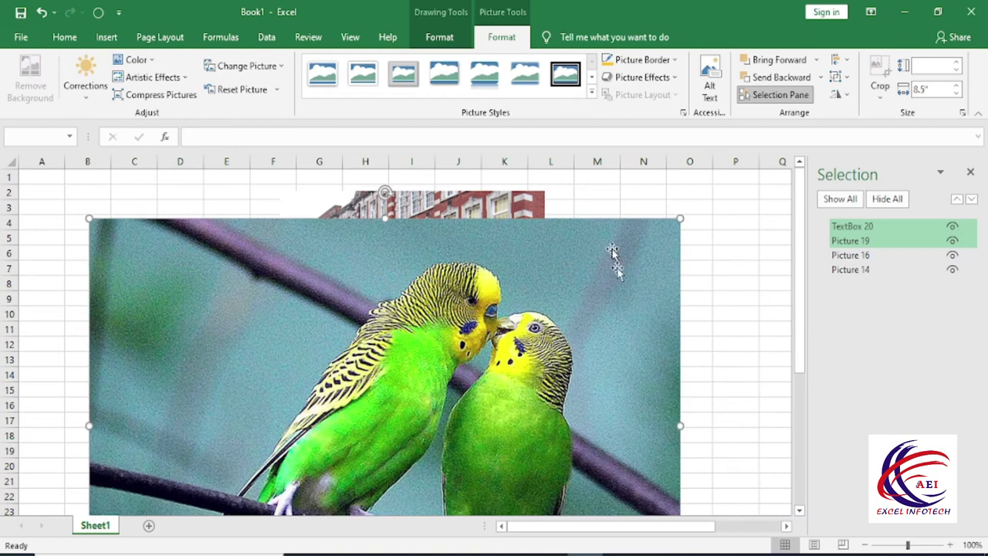
drag(585, 248, 515, 324)
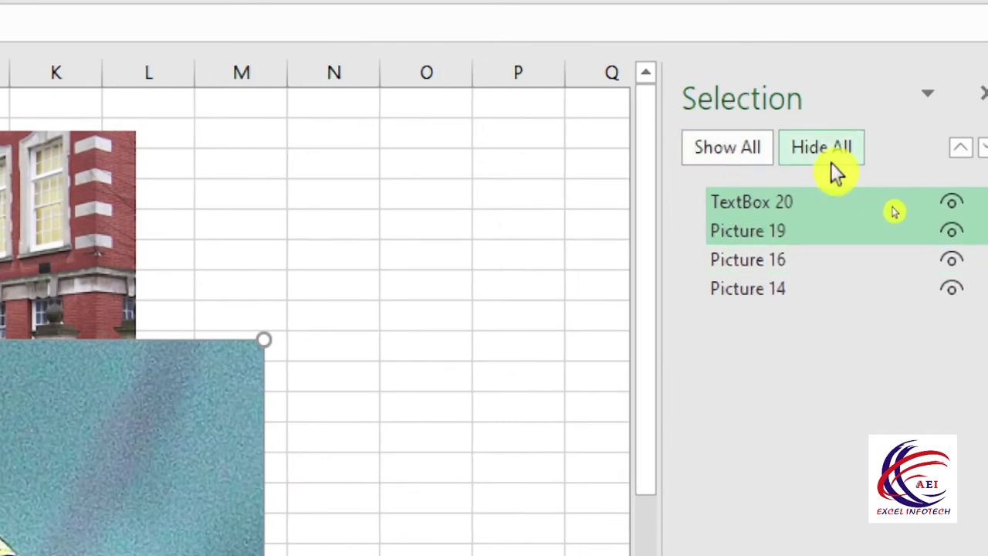
click(827, 155)
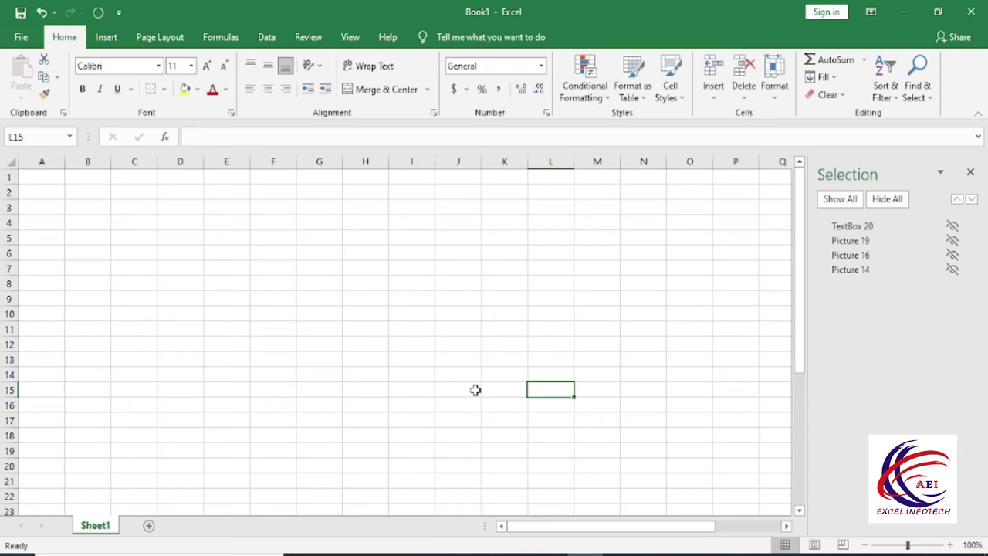
click(848, 202)
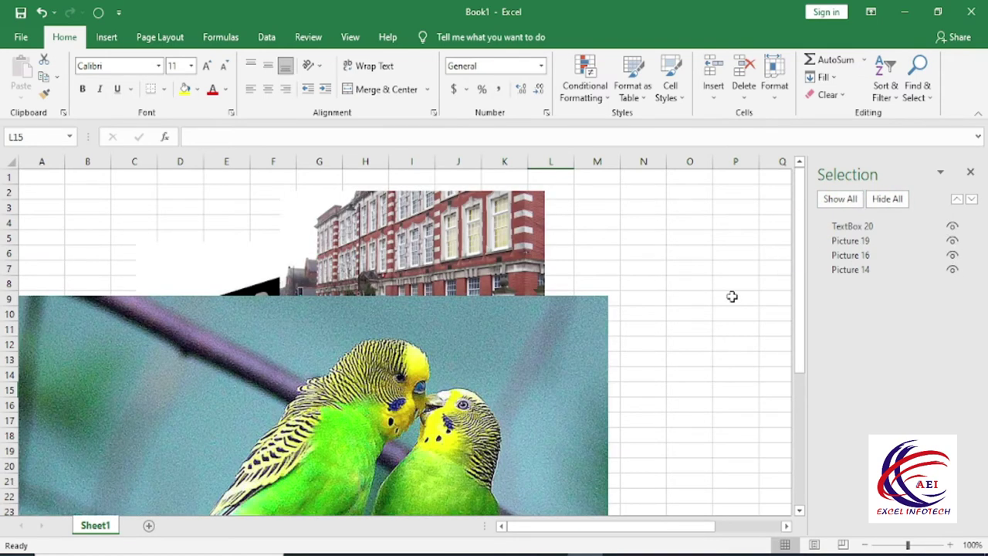
- Toggle visibility of TextBox 20 and Picture 19, and move the parakeet photo to column C
drag(582, 379, 625, 358)
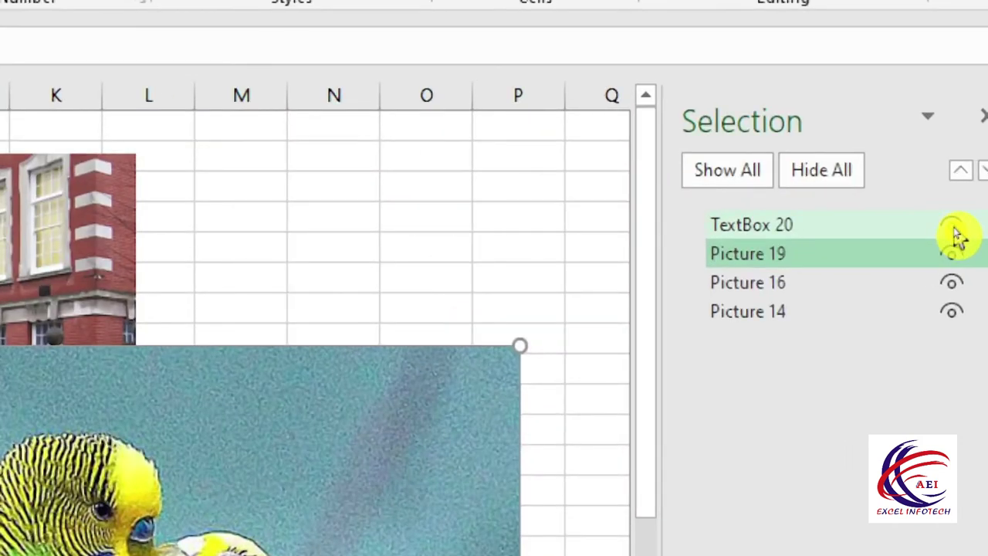
click(953, 226)
click(953, 253)
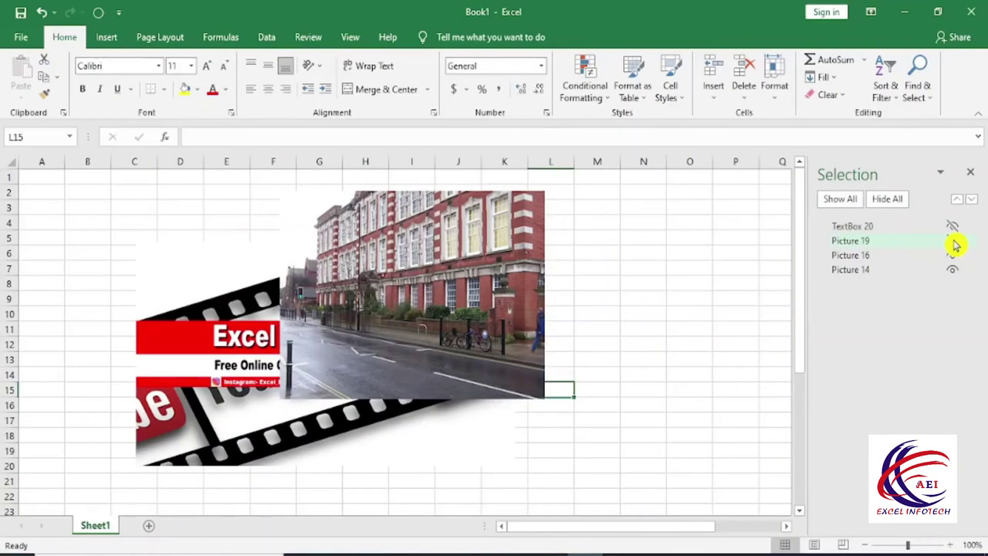
click(954, 241)
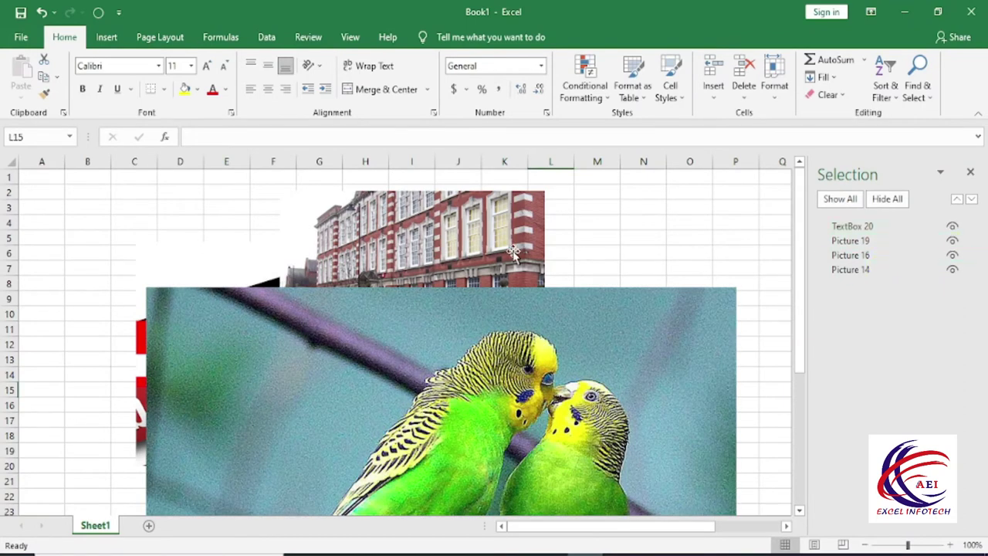
drag(470, 315, 445, 273)
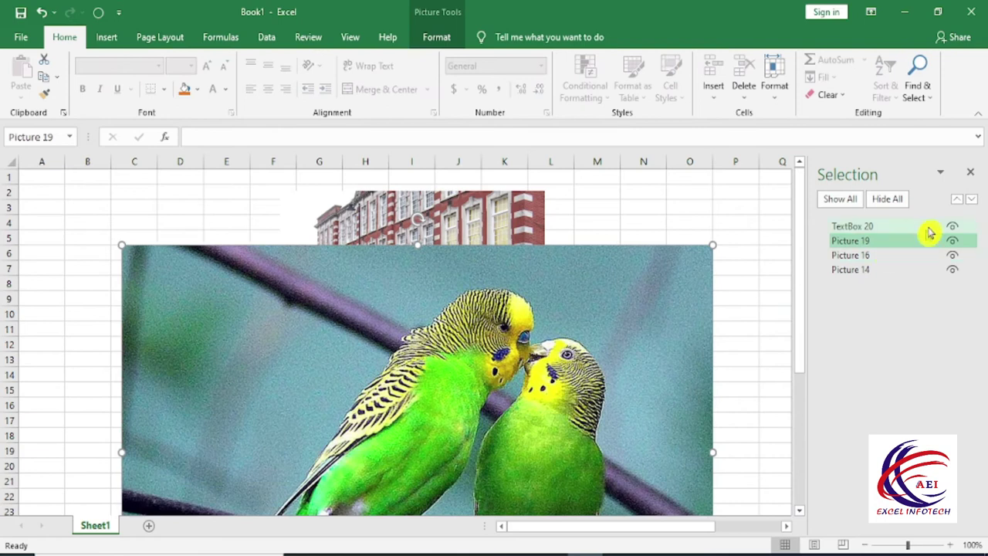
- Delete the parrot picture from the sheet
click(970, 171)
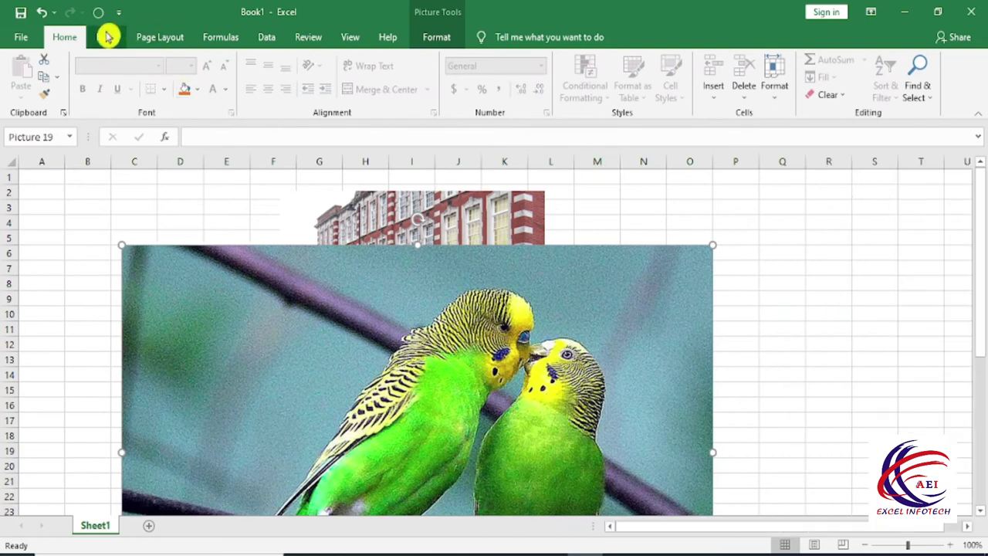
click(436, 37)
click(839, 60)
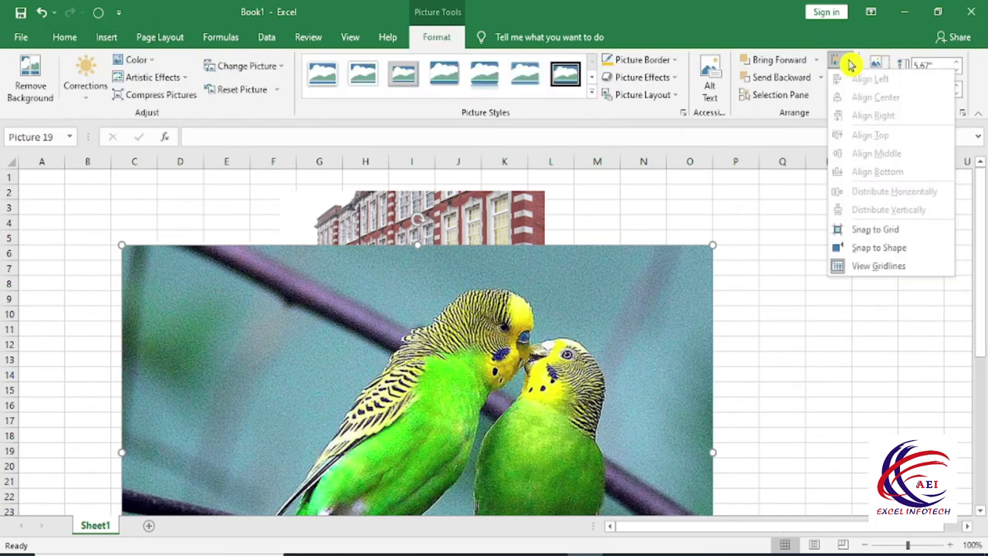
click(524, 348)
click(437, 230)
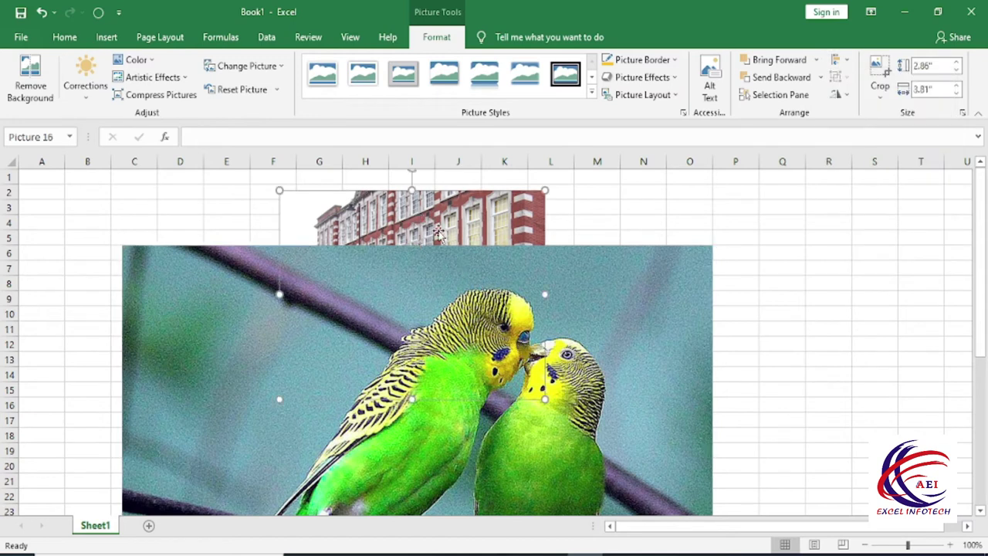
click(846, 61)
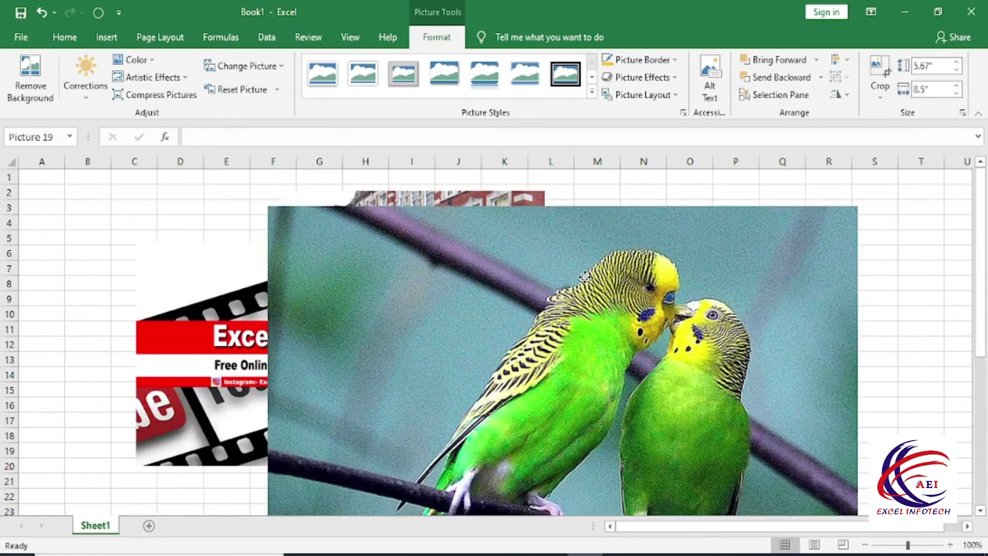
key(Delete)
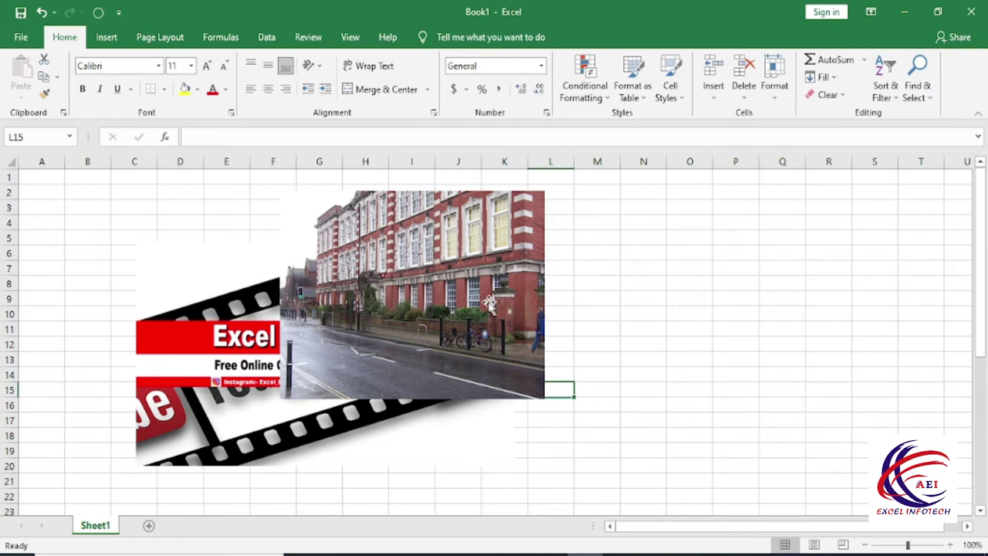
- Place the building photo beside the Excel Infotech banner and select both pictures
drag(488, 303, 729, 340)
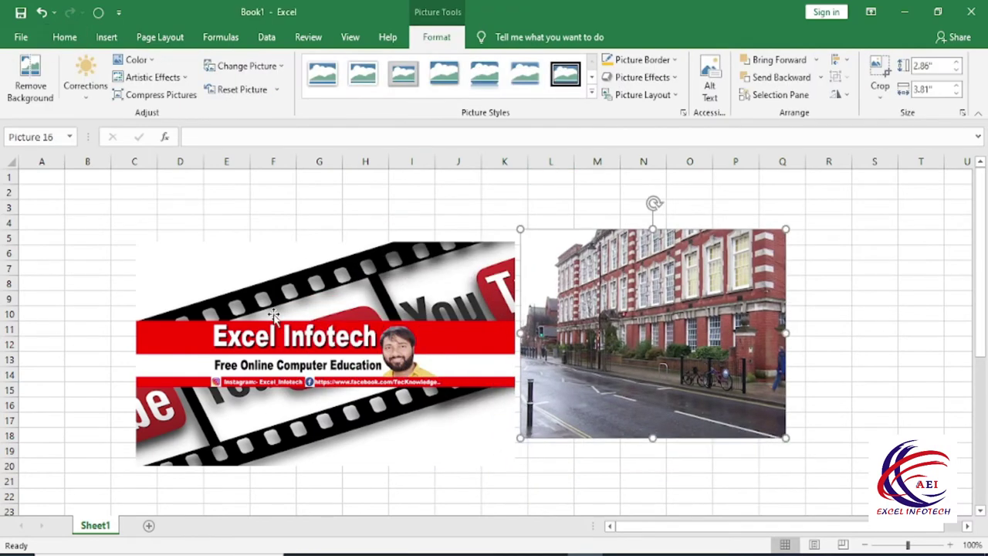
mouse_move(353, 324)
mouse_down()
mouse_move(234, 304)
mouse_move(294, 317)
mouse_up()
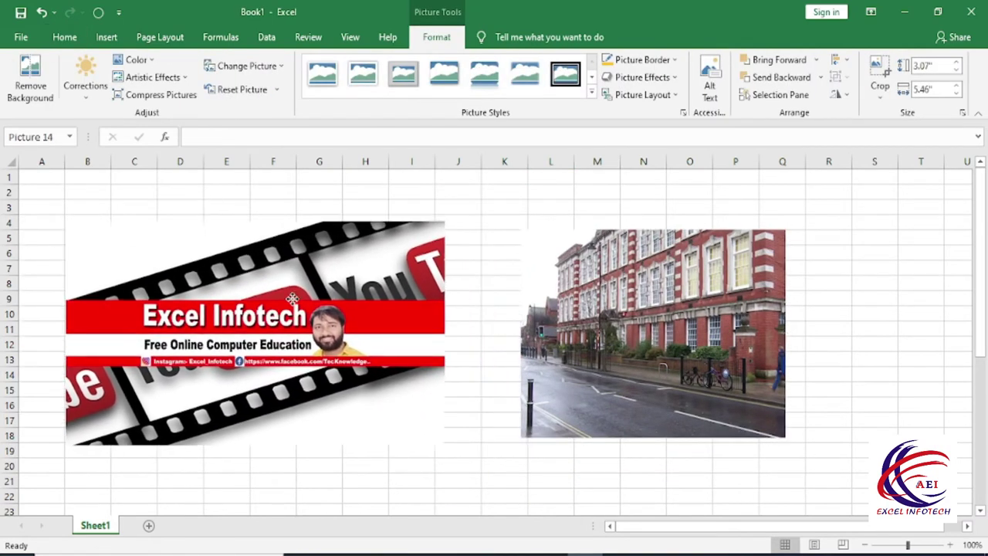
click(294, 309)
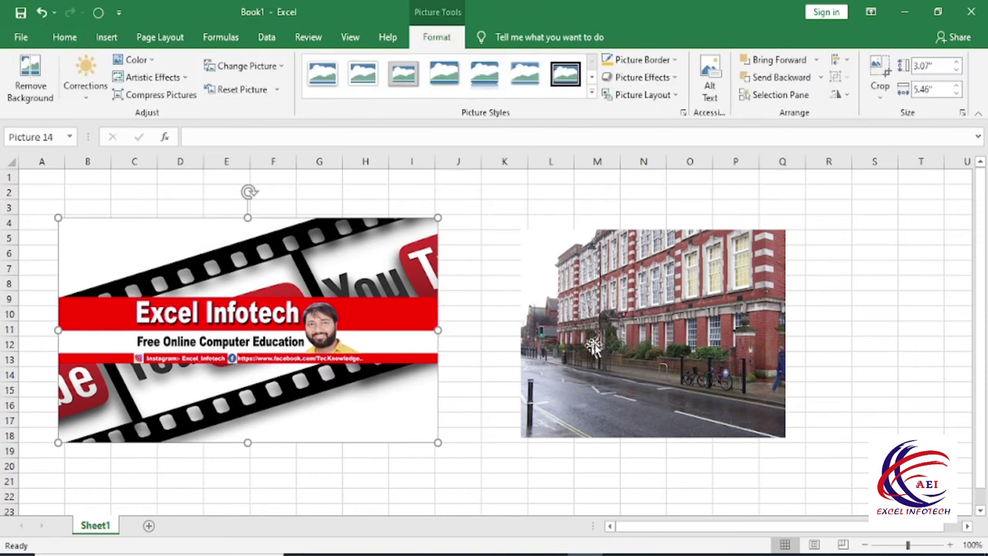
ctrl+click(645, 318)
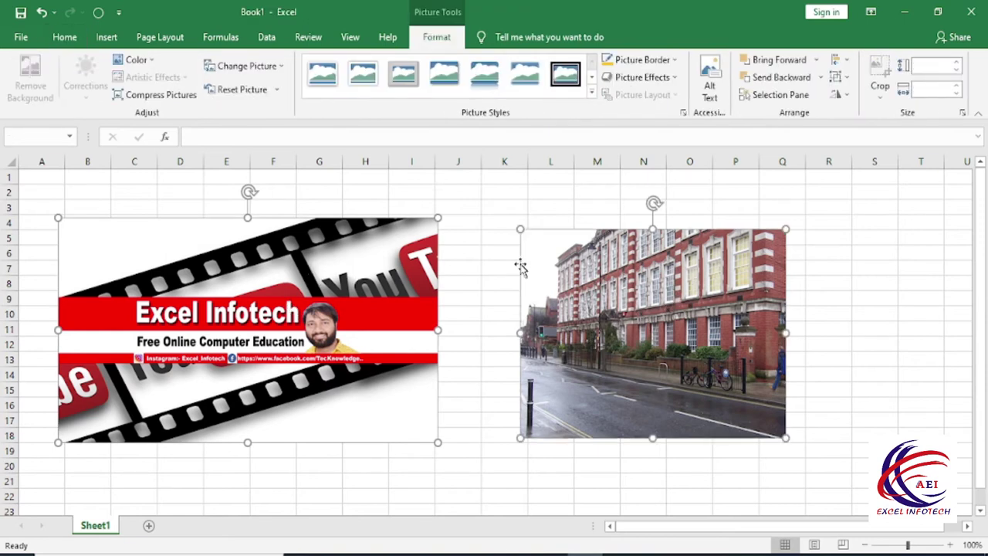
- Centre the building photo horizontally over the banner with Align Center
click(844, 60)
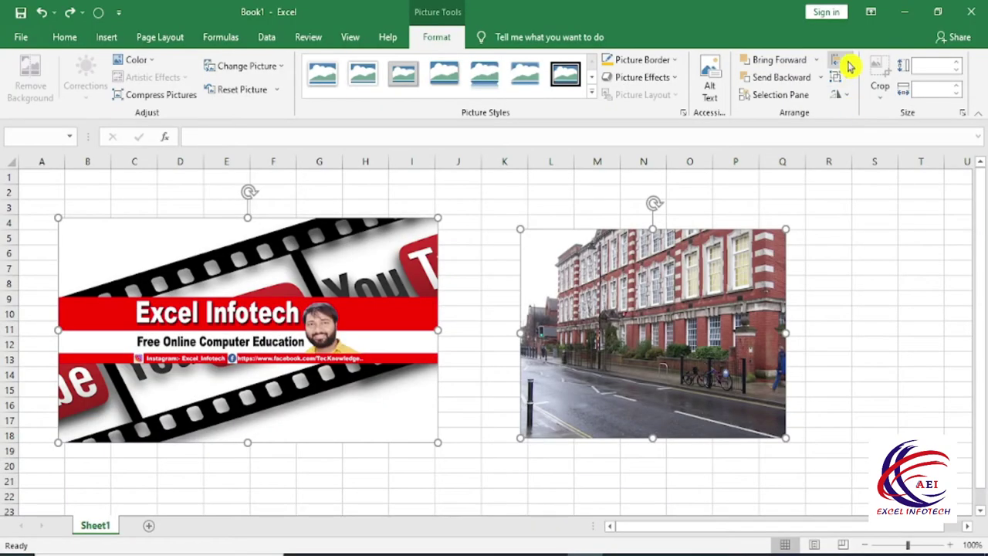
click(836, 60)
key(Escape)
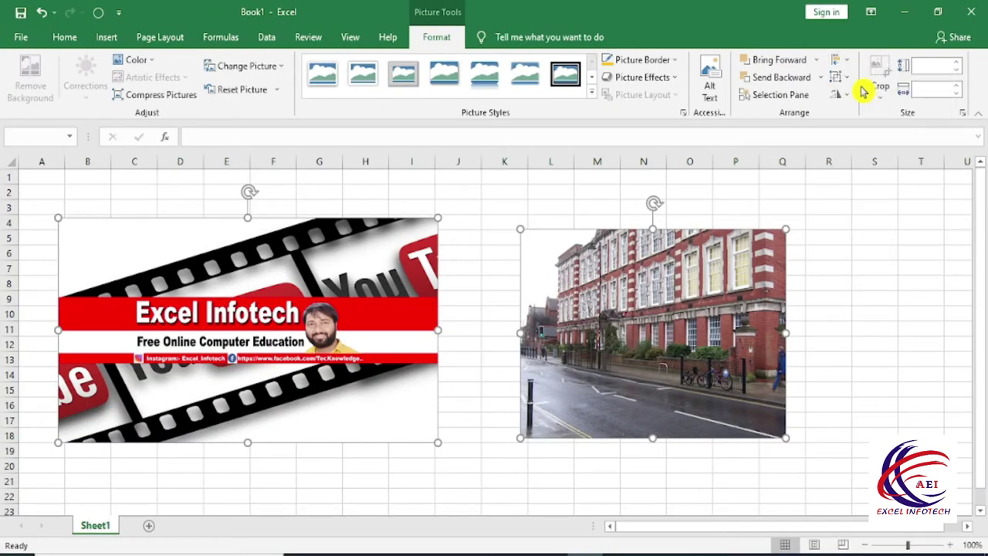
click(839, 60)
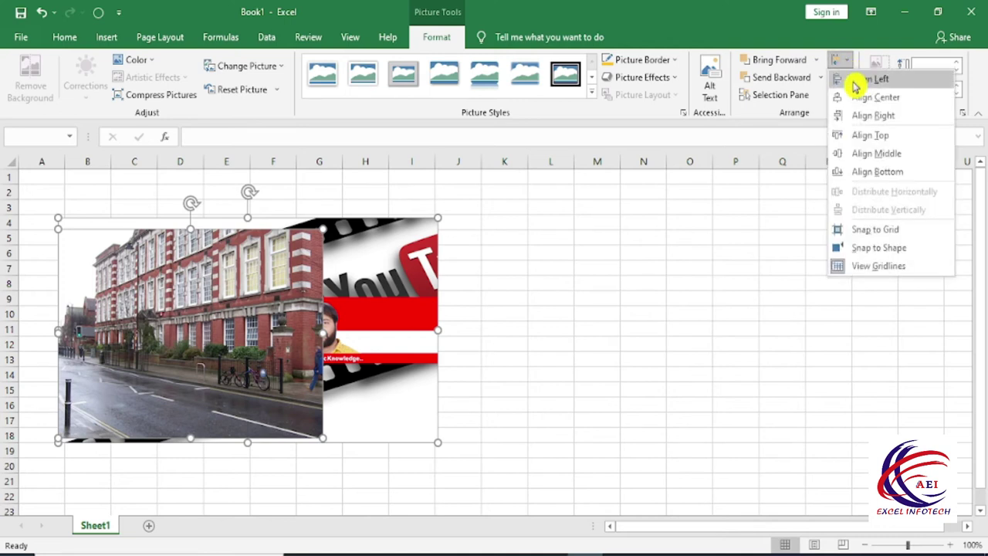
click(865, 98)
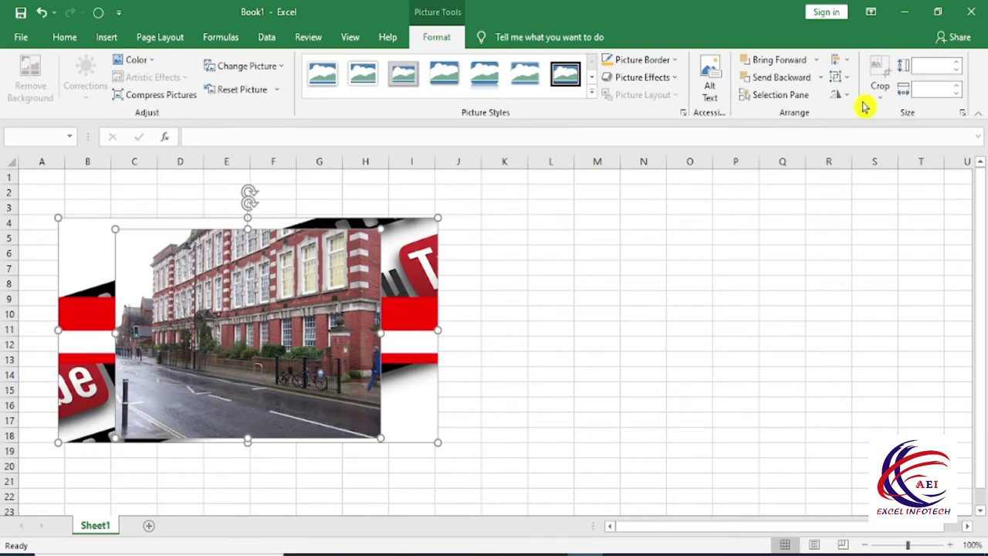
- Move the stacked pair of pictures right to columns J–R
click(846, 62)
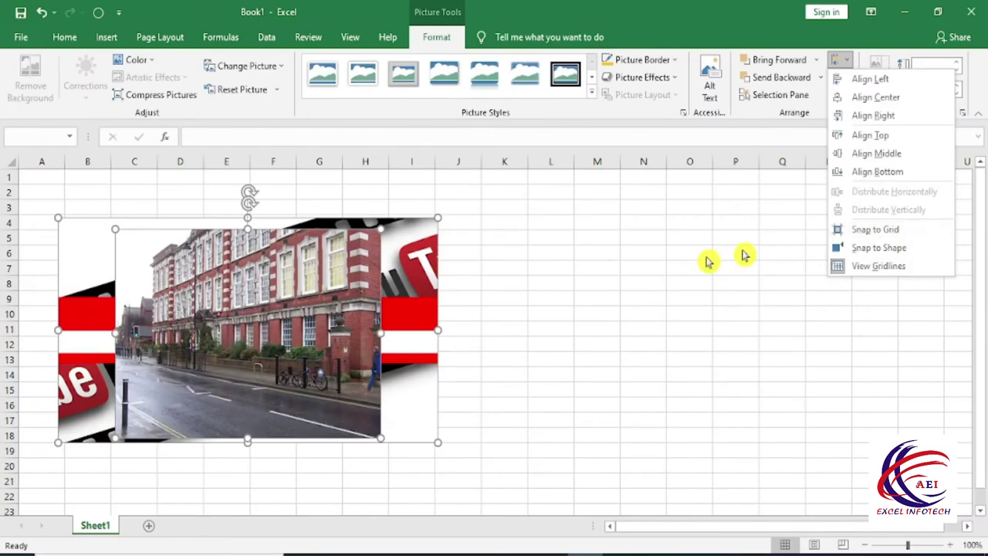
click(632, 277)
drag(384, 286, 777, 288)
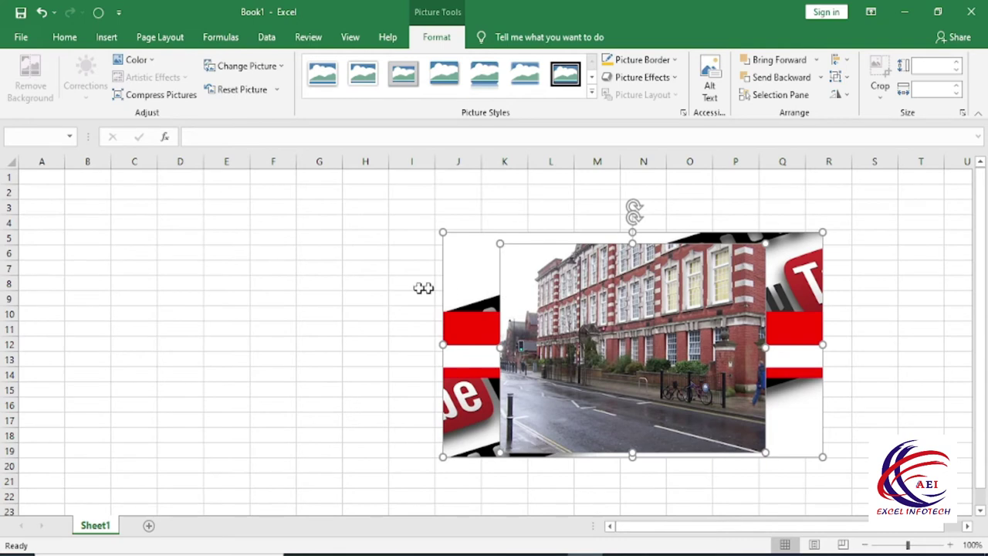
click(417, 286)
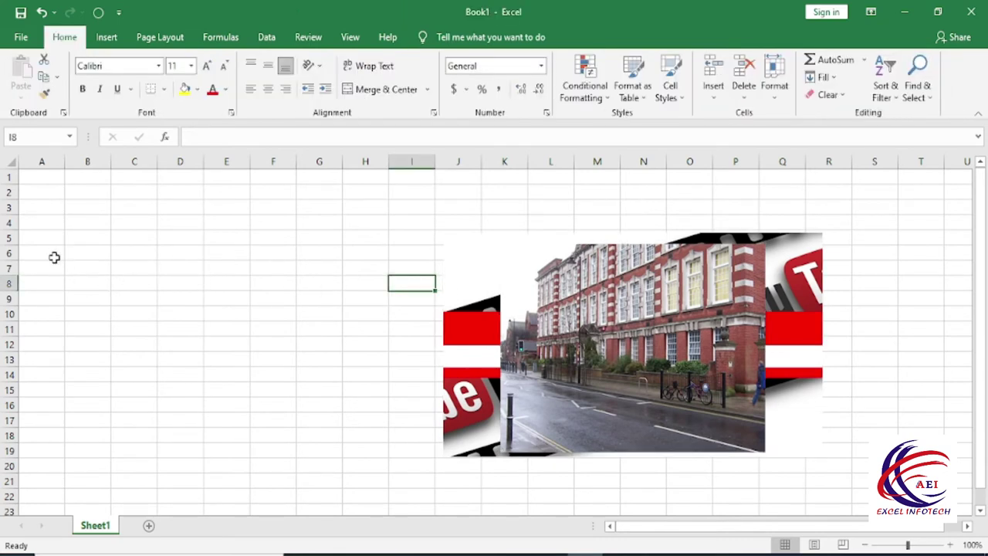
- Heighten row 7 and widen column C into a large cell C7, then drag the banner over it
drag(61, 223, 330, 450)
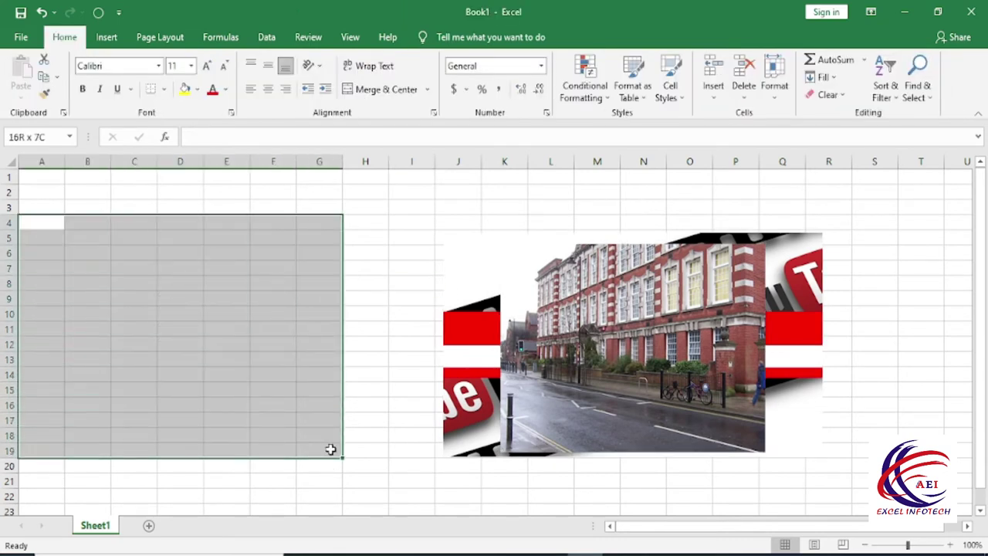
click(235, 351)
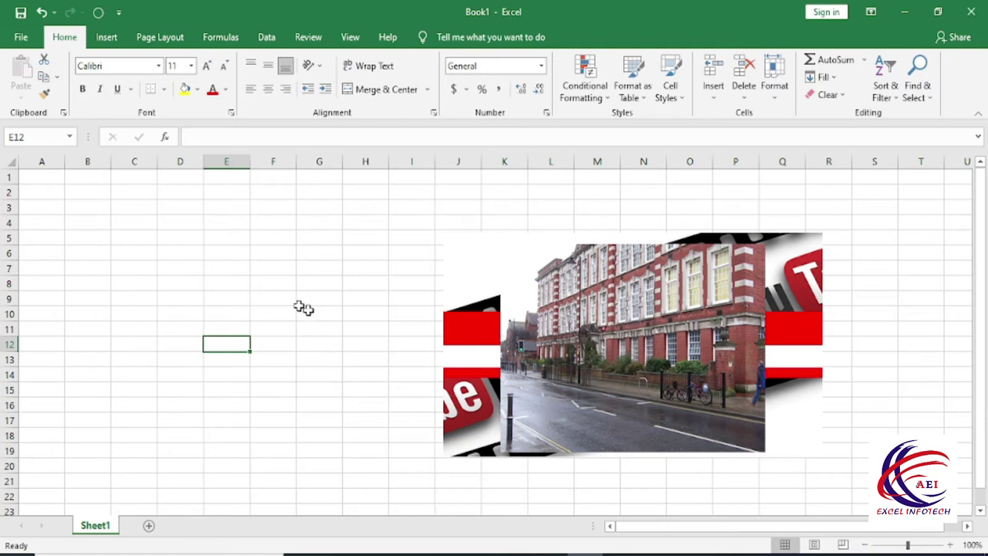
click(144, 266)
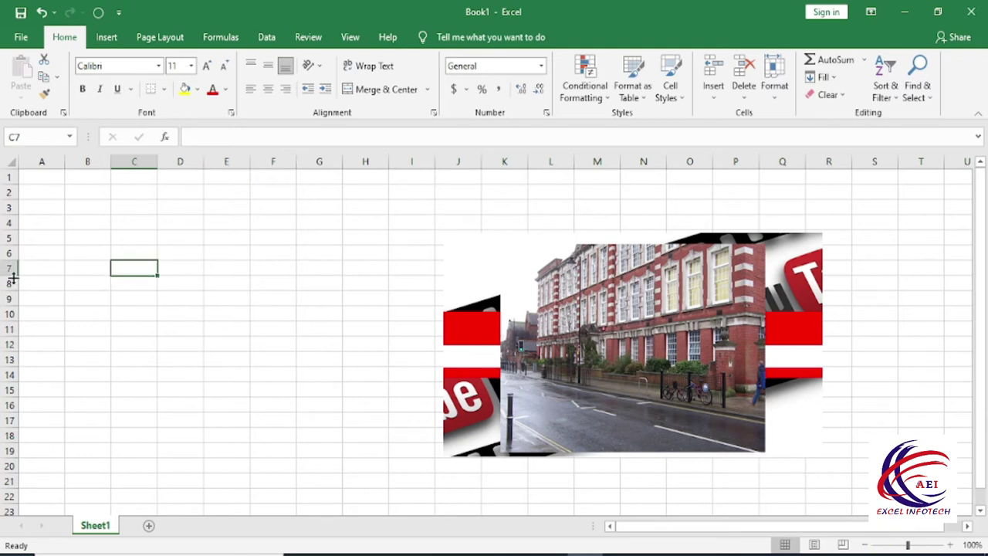
drag(13, 276, 16, 395)
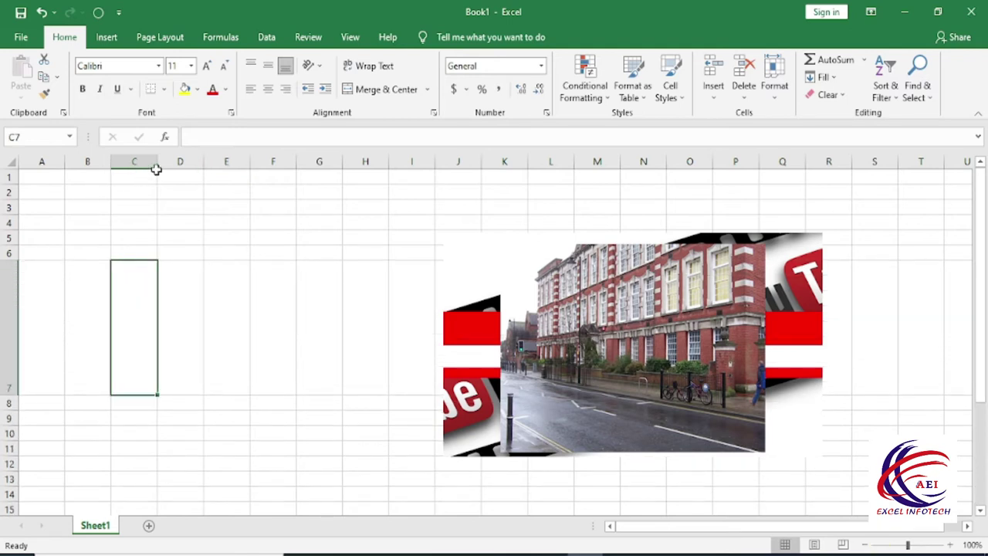
drag(158, 164, 461, 178)
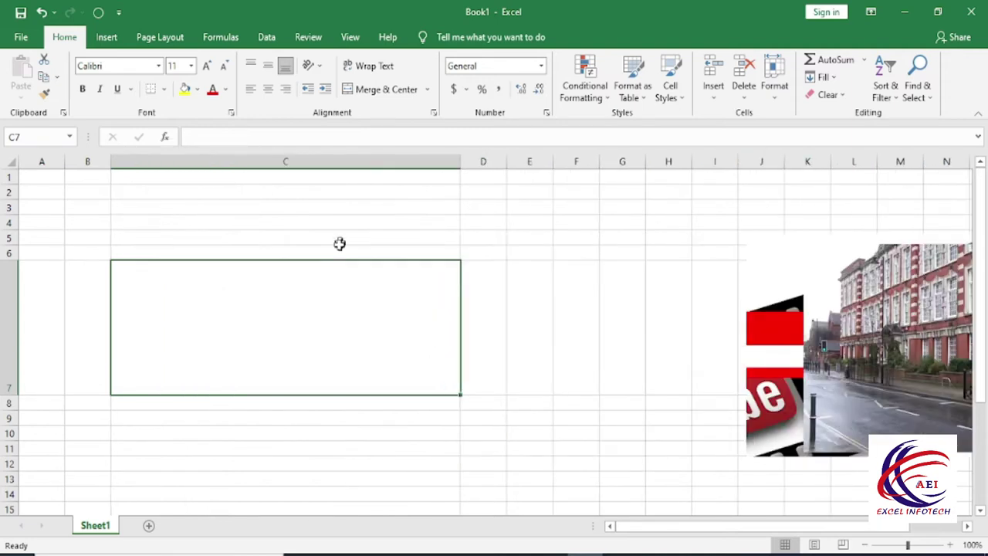
mouse_move(762, 390)
mouse_down()
mouse_move(524, 321)
mouse_move(454, 353)
mouse_up()
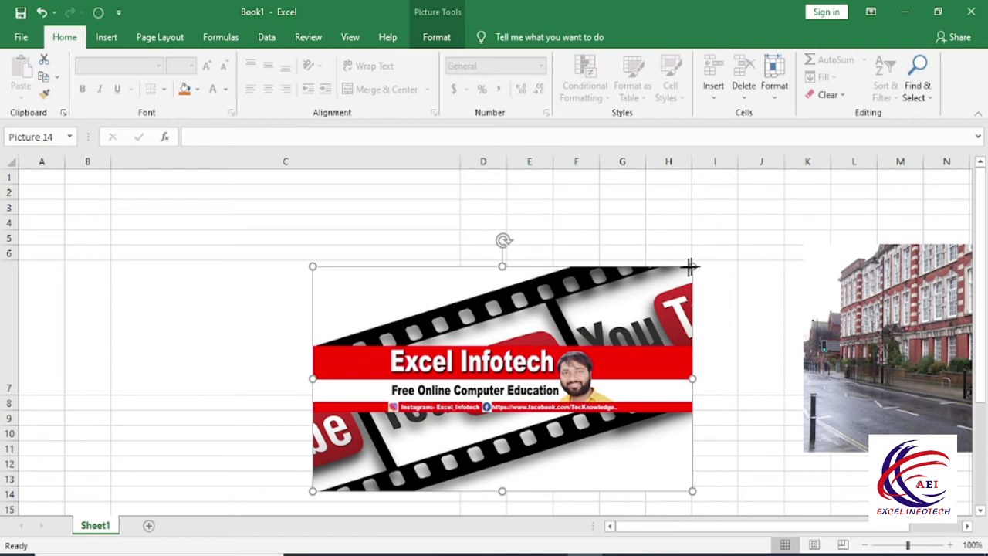
- Shrink and mirror the banner to 1.29" by 2.3" and place it in C7 with Snap to Grid on
drag(691, 266, 154, 397)
mouse_move(217, 443)
mouse_down()
mouse_move(245, 347)
mouse_move(204, 333)
mouse_move(198, 296)
mouse_move(165, 287)
mouse_move(199, 320)
mouse_up()
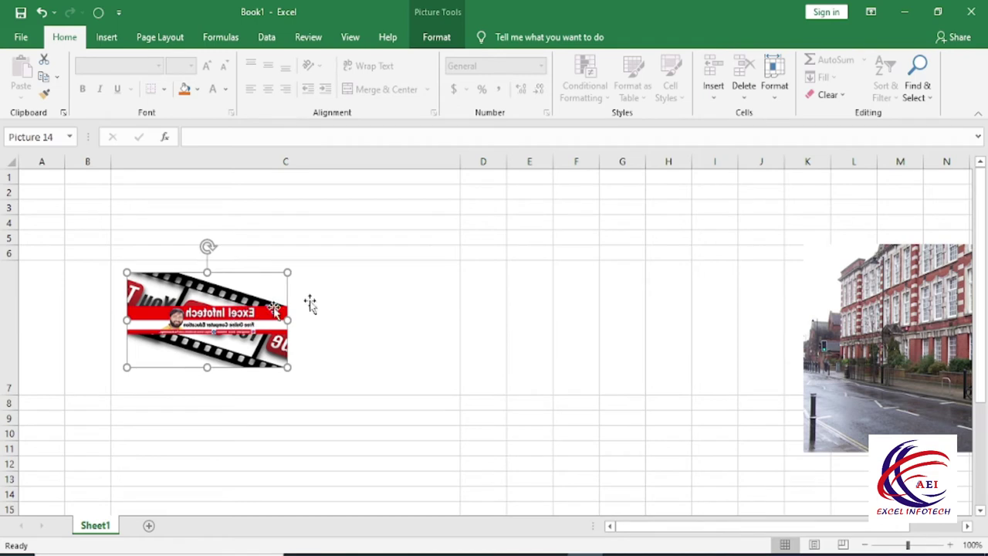
click(436, 37)
click(841, 59)
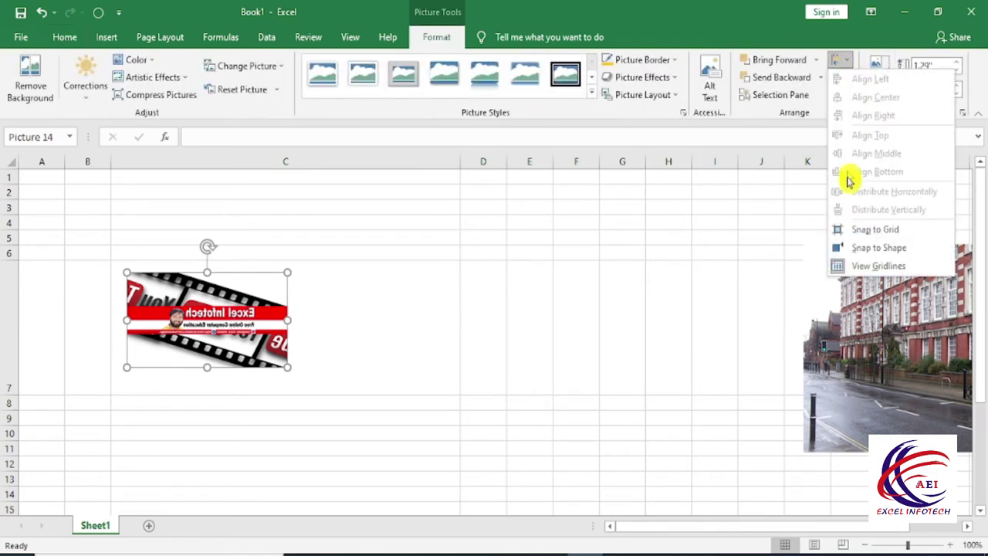
click(900, 231)
mouse_move(221, 313)
mouse_down()
mouse_move(358, 307)
mouse_move(205, 310)
mouse_move(403, 301)
mouse_move(215, 347)
mouse_up()
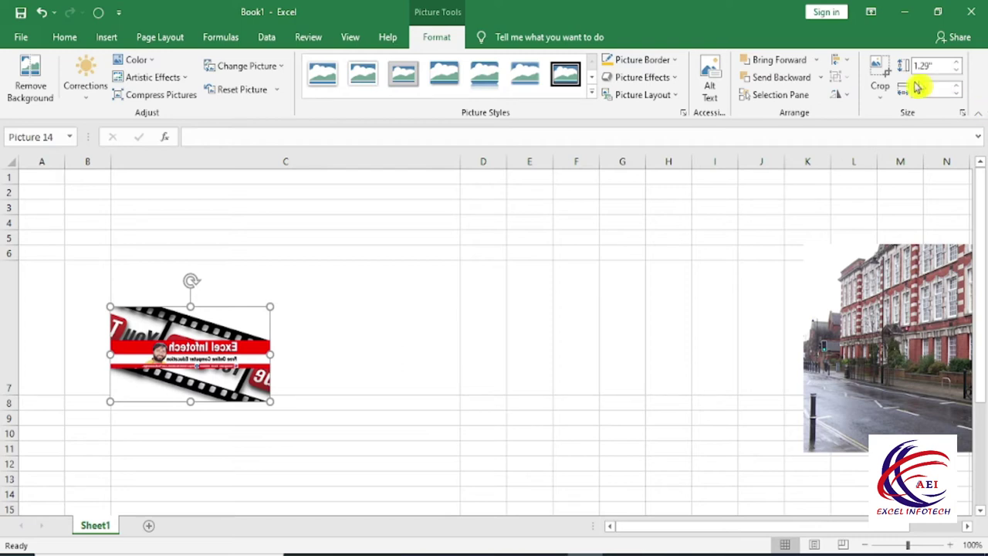
- Turn on Snap to Shape and nudge the banner into position inside cell C7
click(840, 59)
click(855, 245)
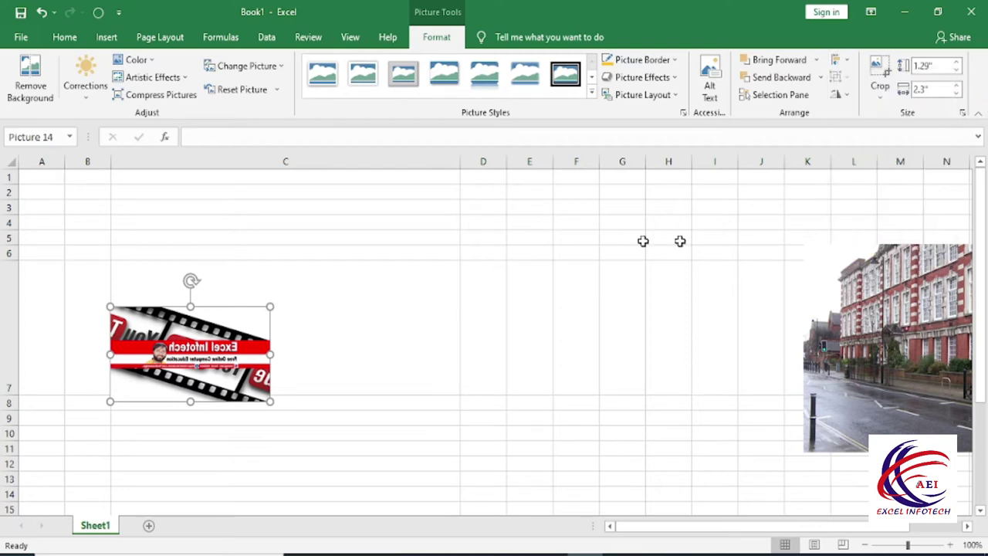
mouse_move(242, 353)
mouse_down()
mouse_move(432, 308)
mouse_move(272, 285)
mouse_up()
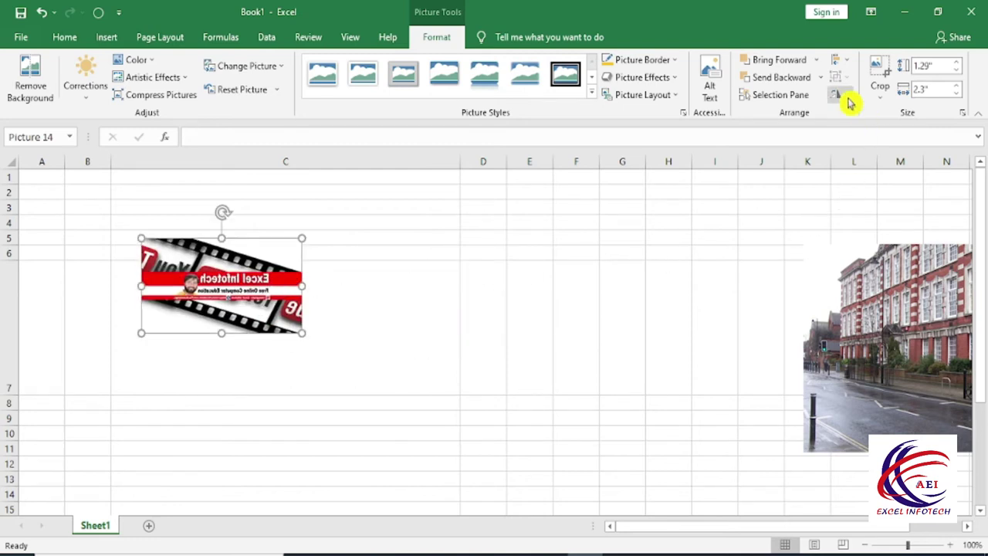
click(848, 63)
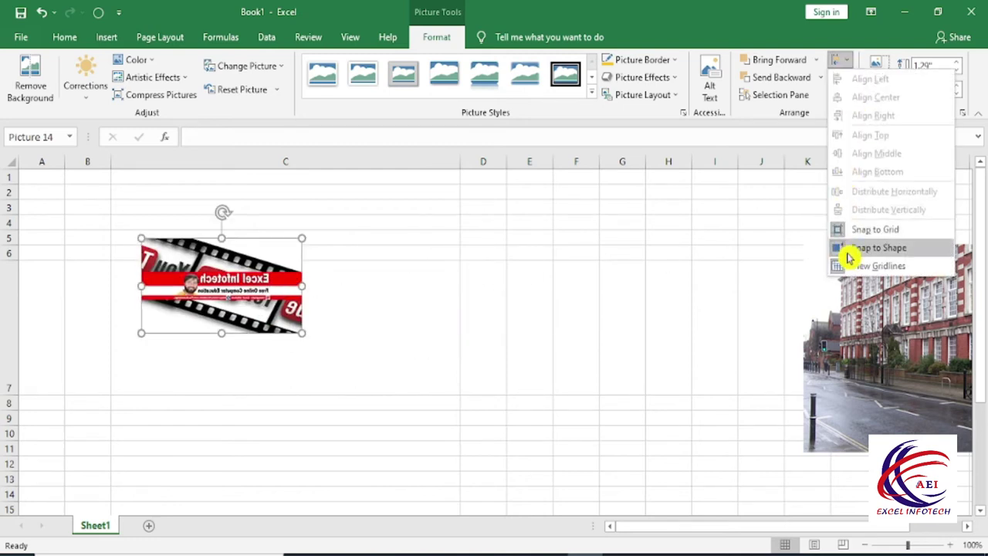
click(238, 271)
mouse_move(247, 301)
mouse_down()
mouse_move(338, 351)
mouse_move(443, 321)
mouse_up()
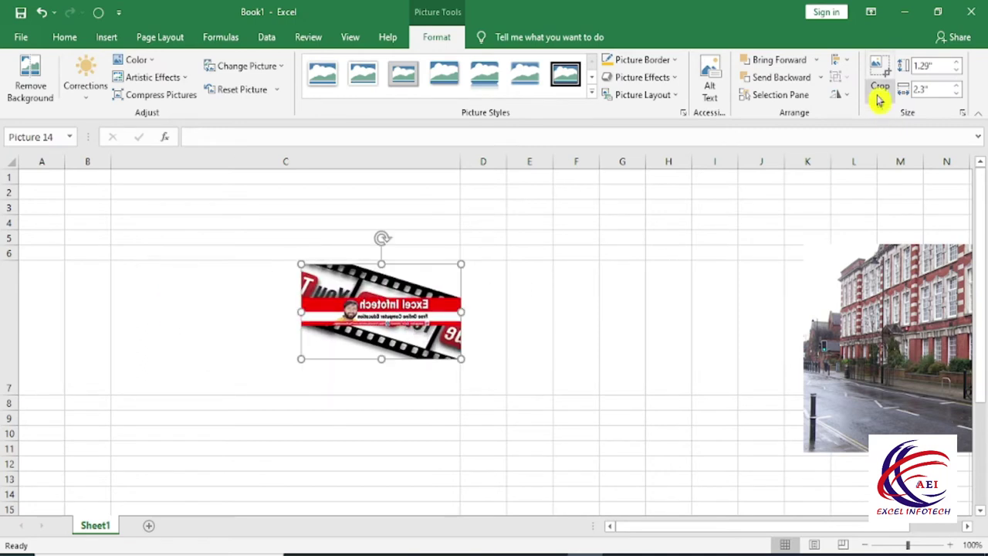
- Hide the worksheet gridlines, then show them again
click(842, 62)
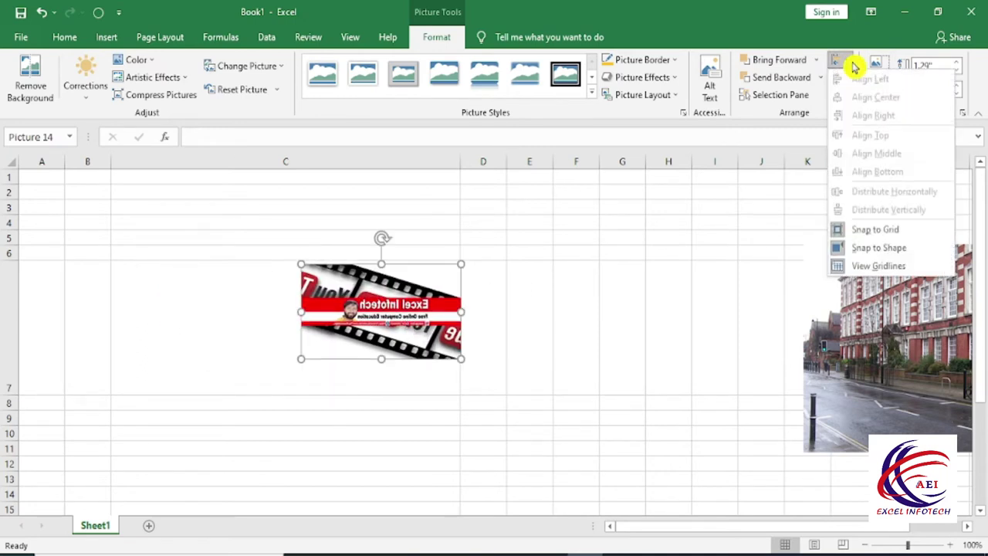
click(899, 270)
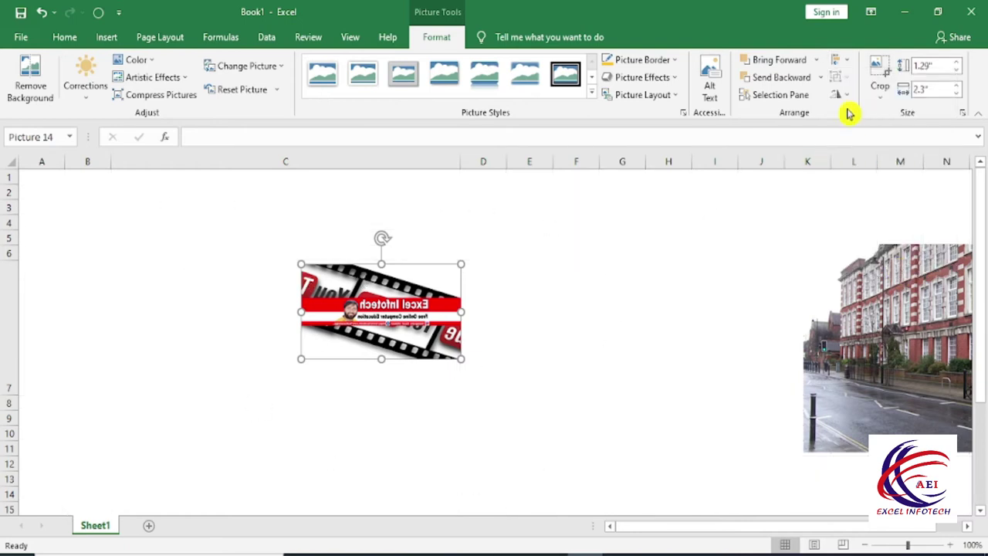
click(845, 60)
click(863, 270)
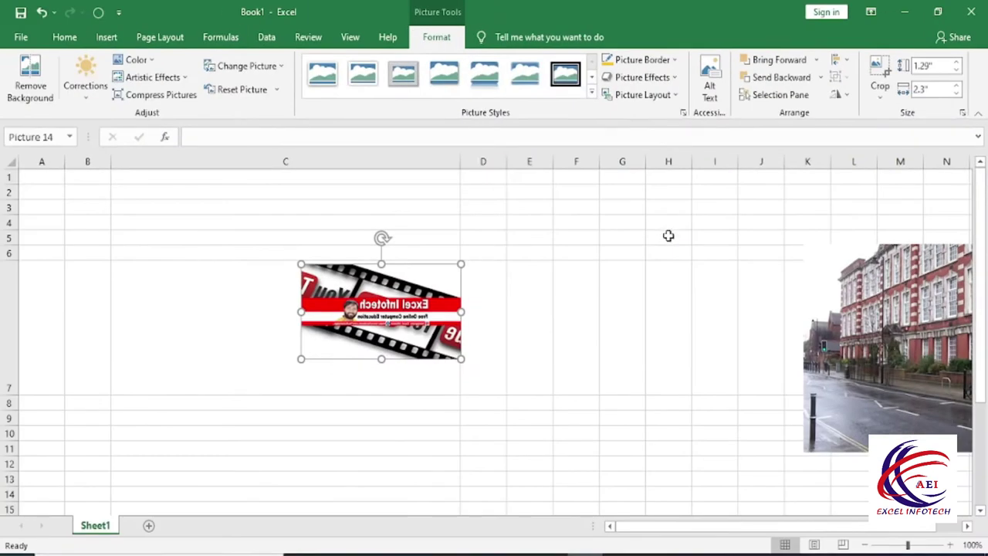
- Group the building photo with the film-strip picture and move the group left
drag(879, 366, 724, 399)
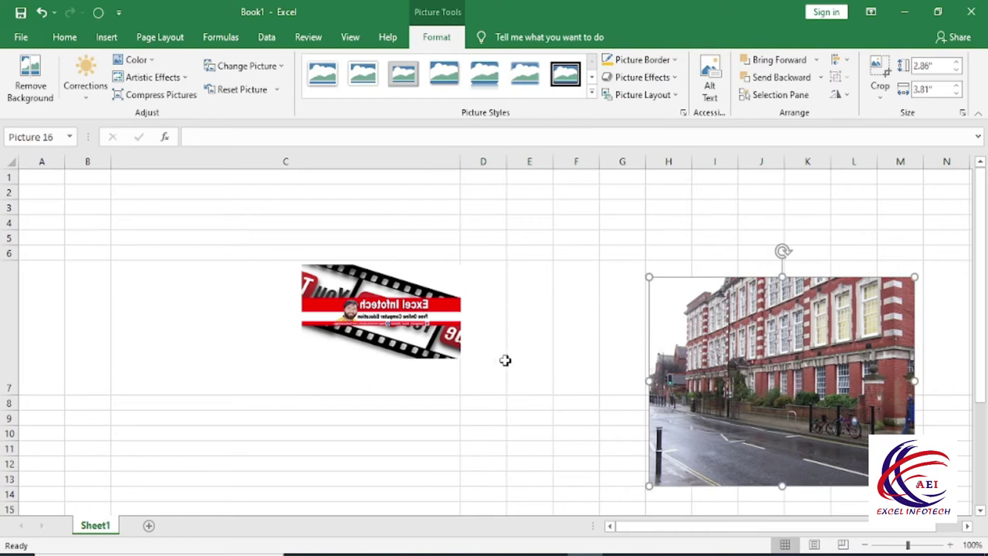
ctrl+click(407, 337)
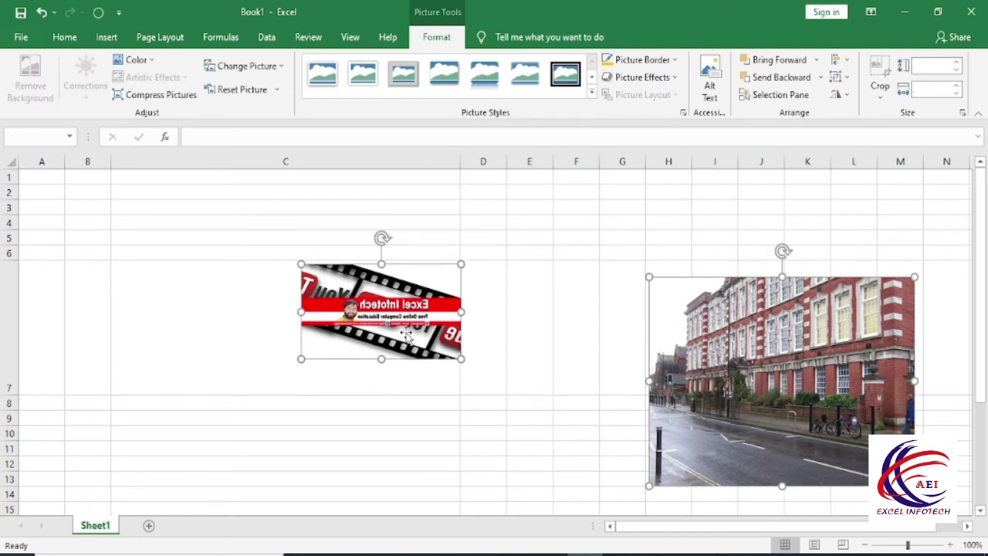
click(840, 77)
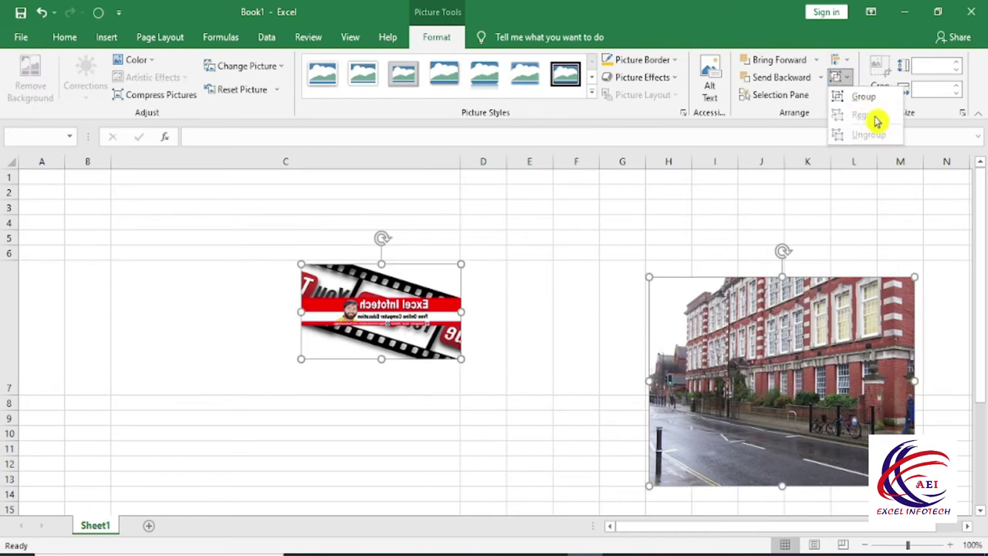
click(877, 100)
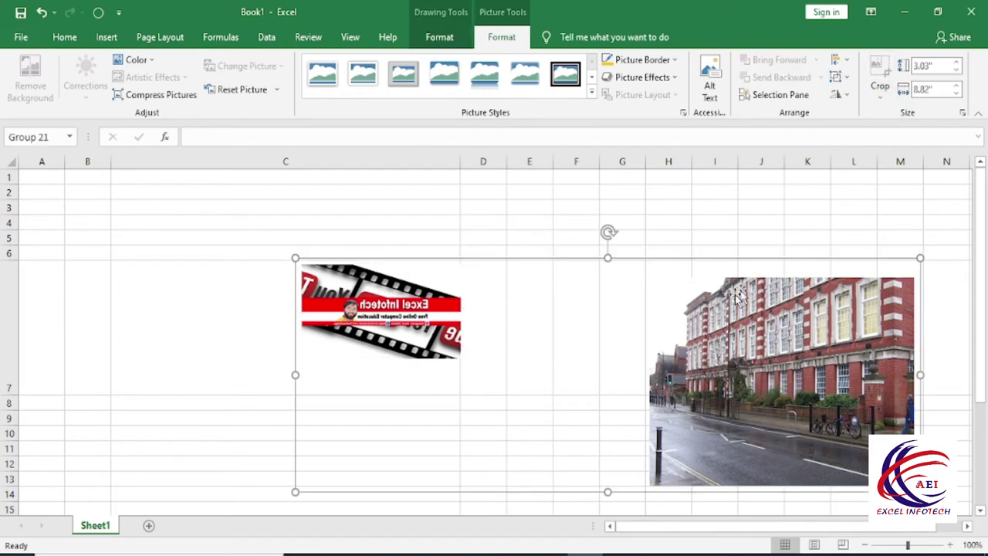
mouse_move(759, 350)
mouse_down()
mouse_move(621, 333)
mouse_move(642, 333)
mouse_up()
click(826, 308)
mouse_move(302, 295)
mouse_down()
mouse_move(351, 309)
mouse_move(305, 287)
mouse_up()
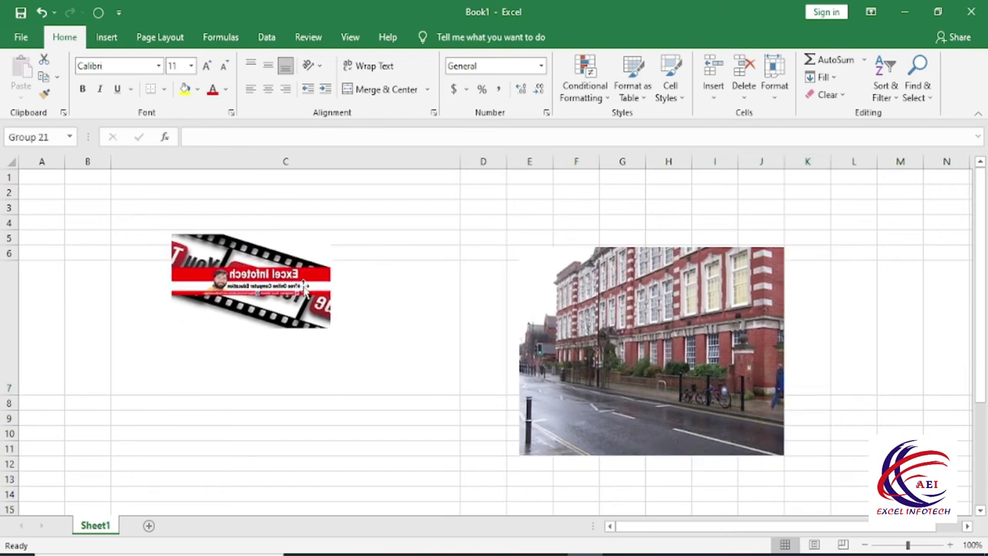
- Ungroup the pictures and lower the film strip into row 7
click(837, 77)
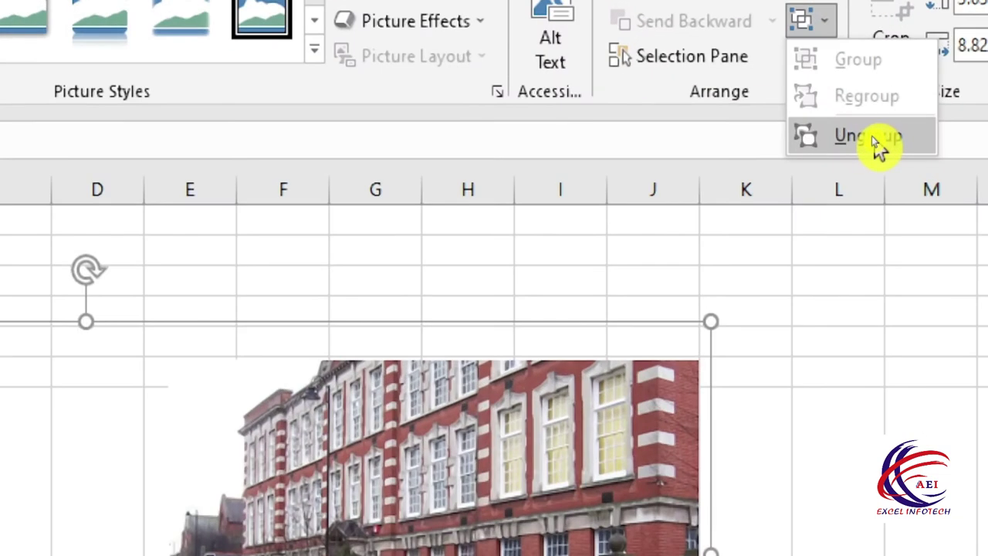
click(867, 137)
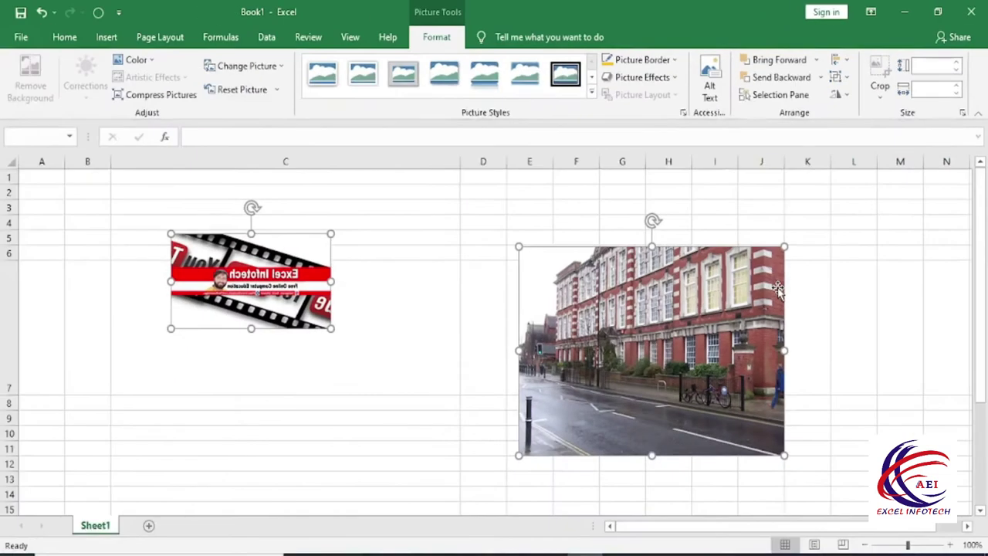
click(324, 356)
mouse_move(269, 285)
mouse_down()
mouse_move(264, 382)
mouse_move(368, 363)
mouse_up()
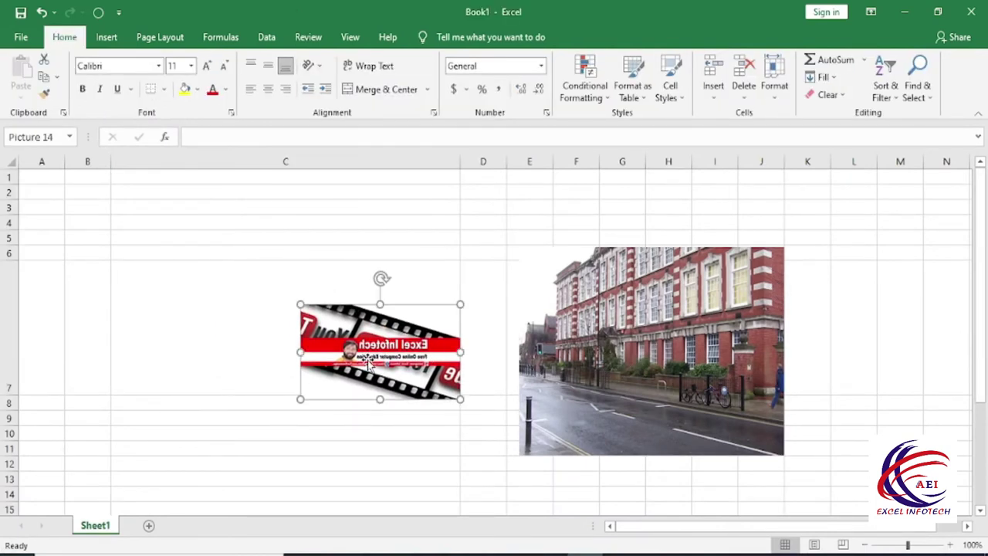
double_click(368, 363)
- Regroup the two pictures into Group 22, 2.86" by 6.96"
click(840, 77)
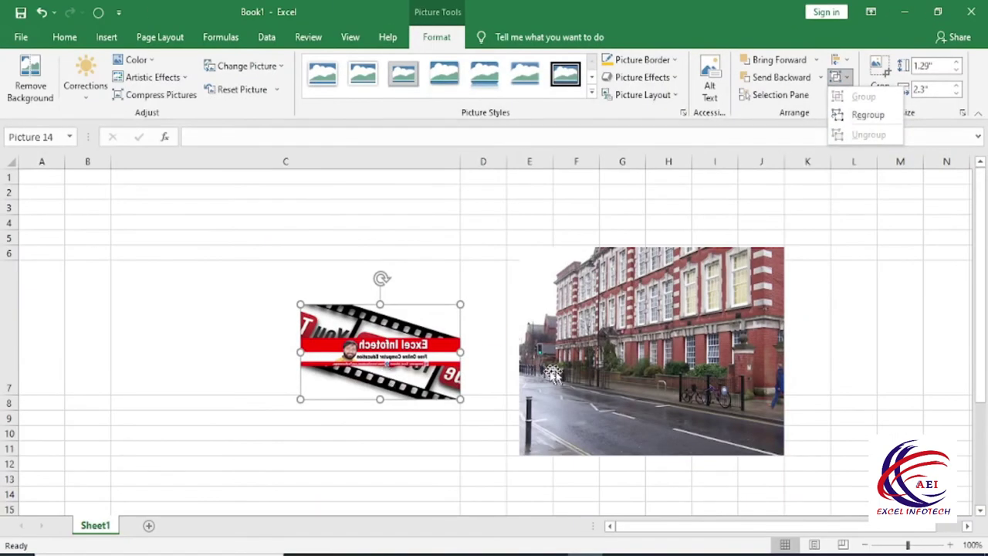
key(Escape)
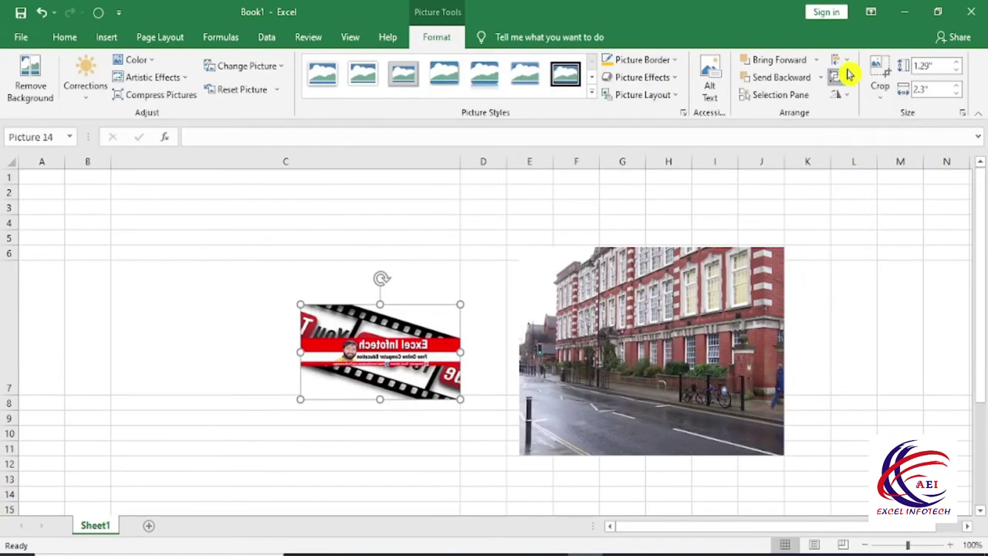
click(839, 77)
click(868, 121)
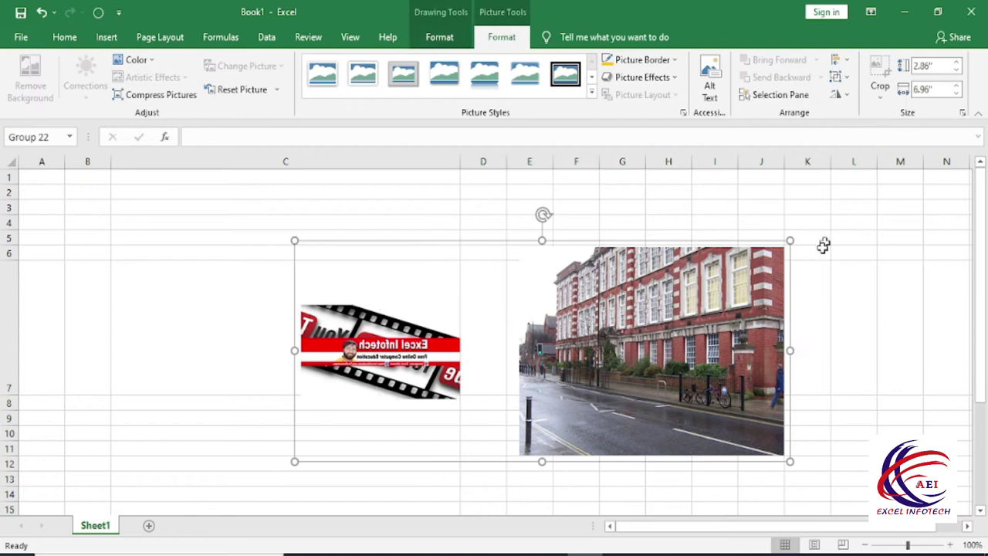
- Shift Group 22 left toward the sheet centre and slightly lower, leaving rotation unchanged
mouse_move(672, 342)
mouse_down()
mouse_move(534, 350)
mouse_move(588, 328)
mouse_up()
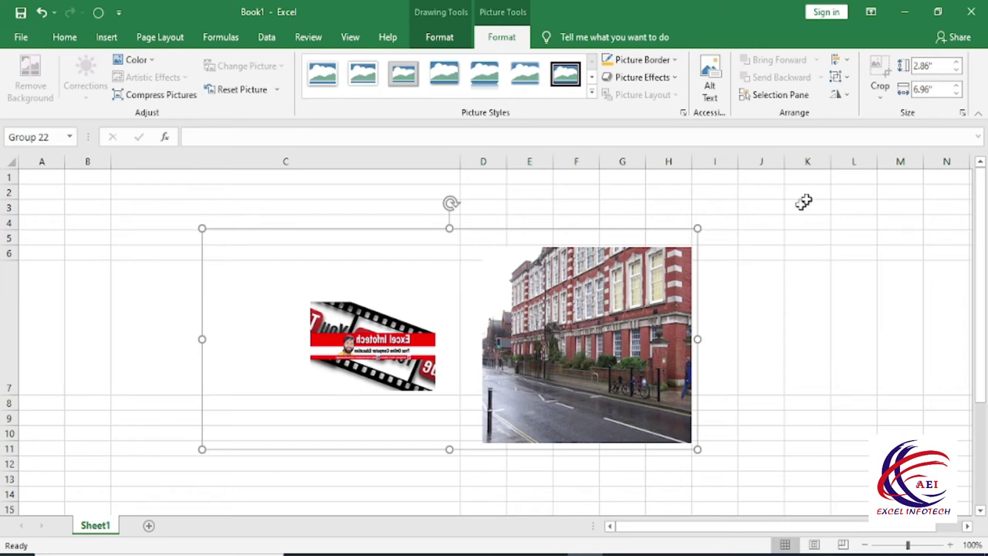
click(842, 93)
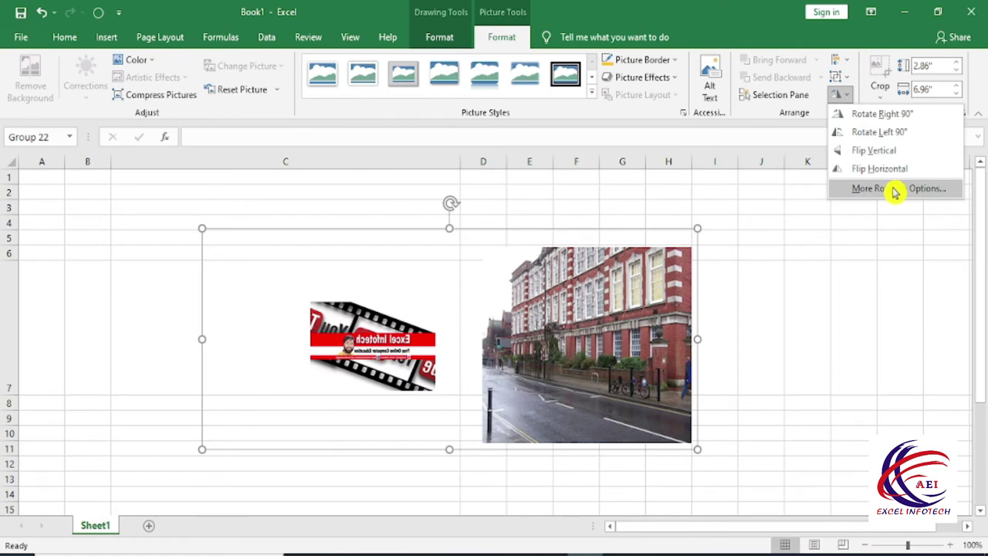
click(748, 239)
drag(624, 321, 624, 328)
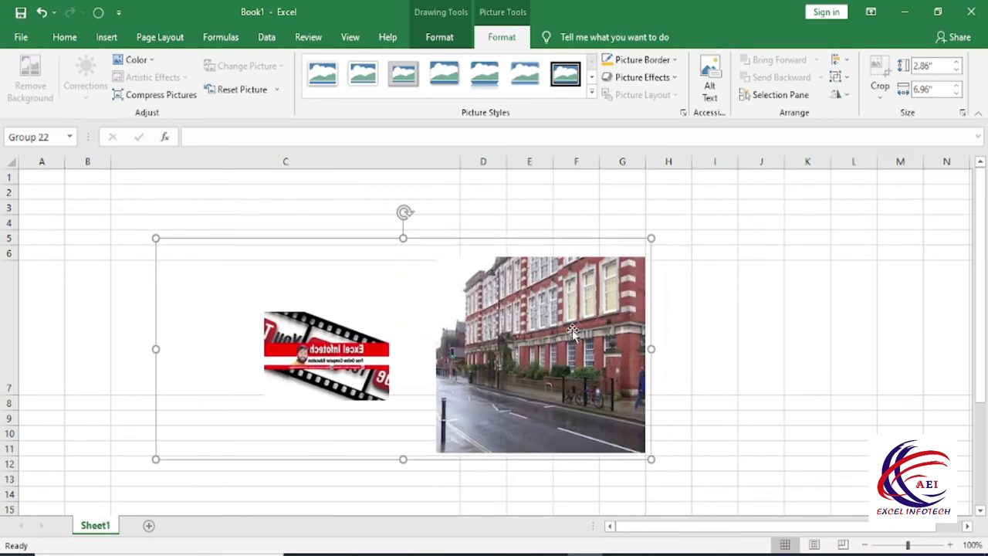
- Ungroup Group 22 into two separate pictures
click(881, 91)
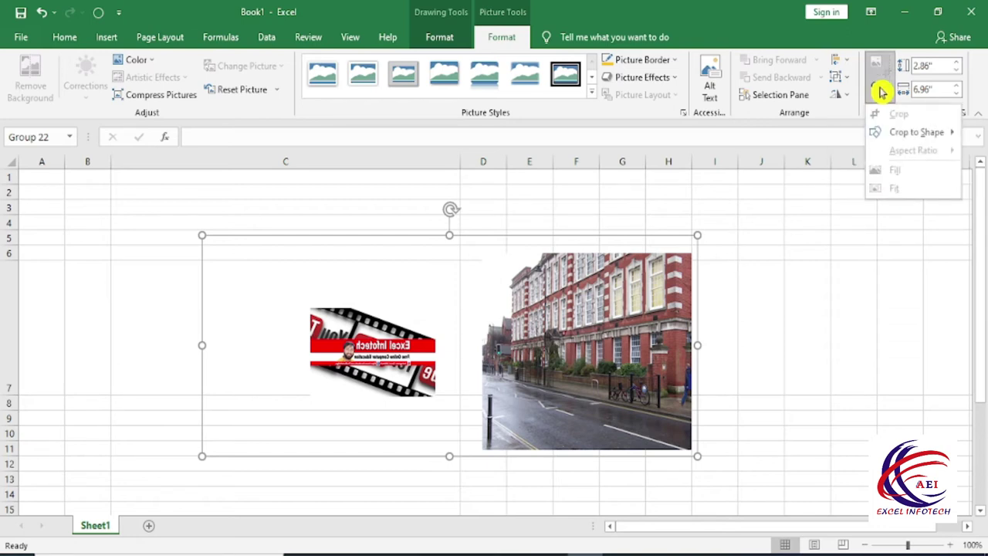
click(704, 339)
click(835, 76)
click(858, 134)
- Crop the building photo to its lower-left part and move it up and right
click(797, 267)
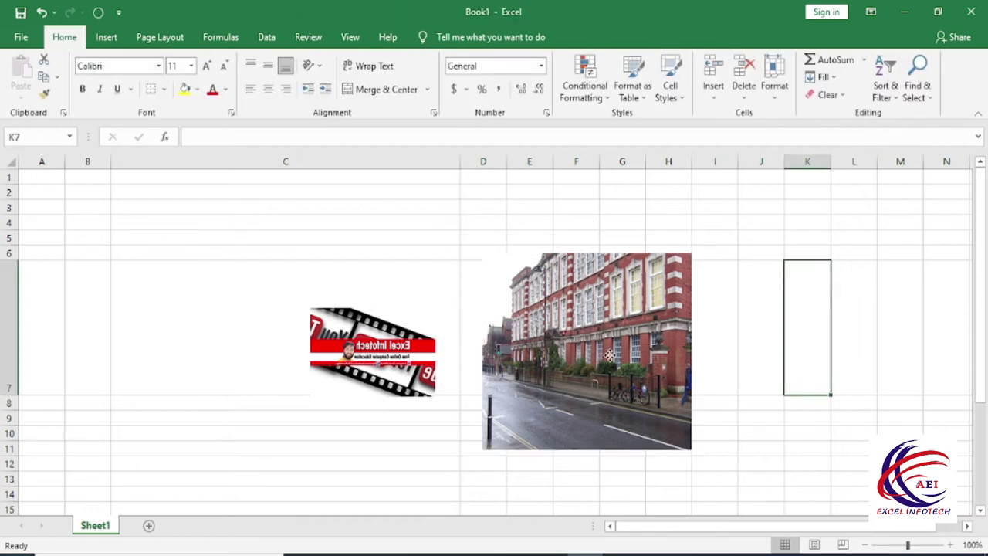
drag(609, 360, 633, 352)
click(883, 75)
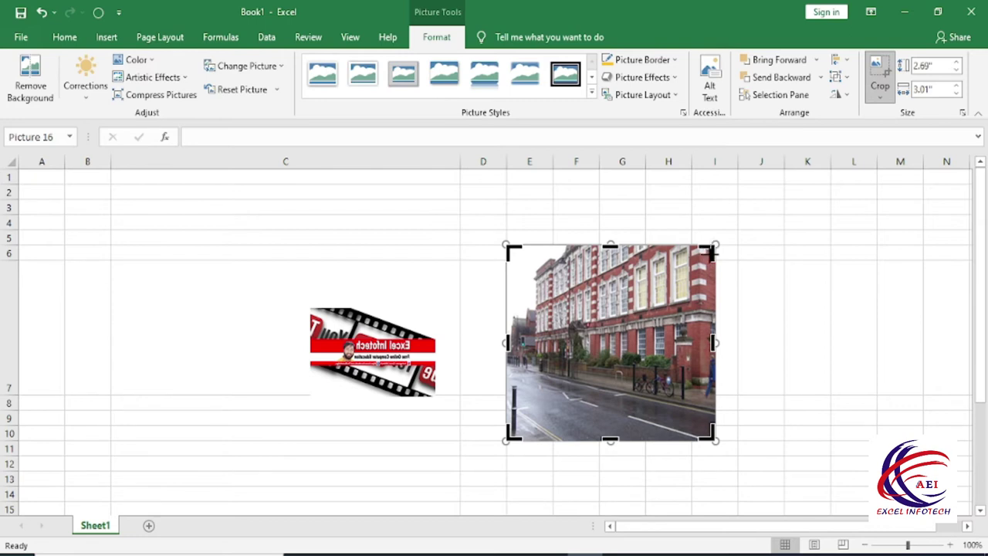
drag(712, 248, 650, 312)
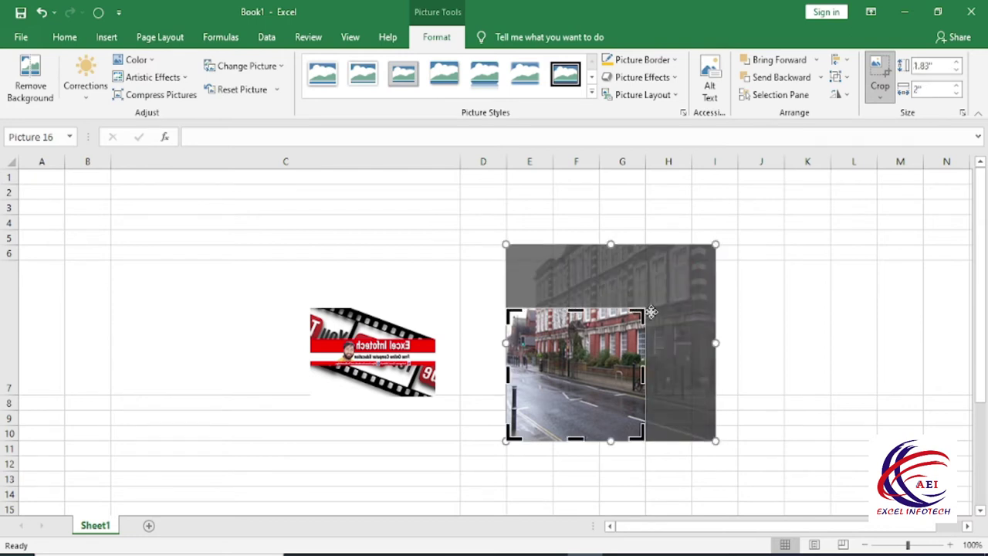
click(760, 339)
click(617, 347)
drag(615, 337, 661, 290)
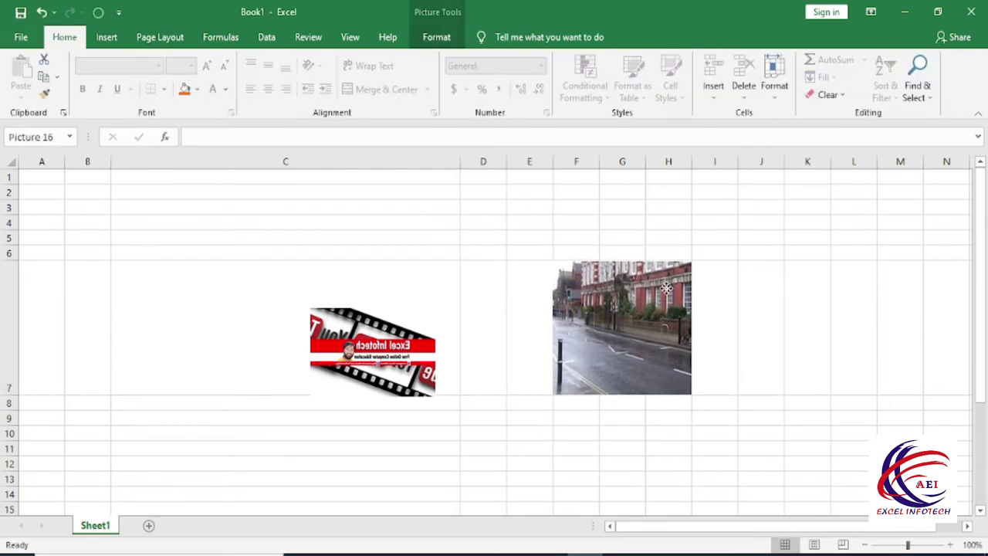
- Adjust the photo's height and width, settling the width at 2.4 inches
double_click(610, 342)
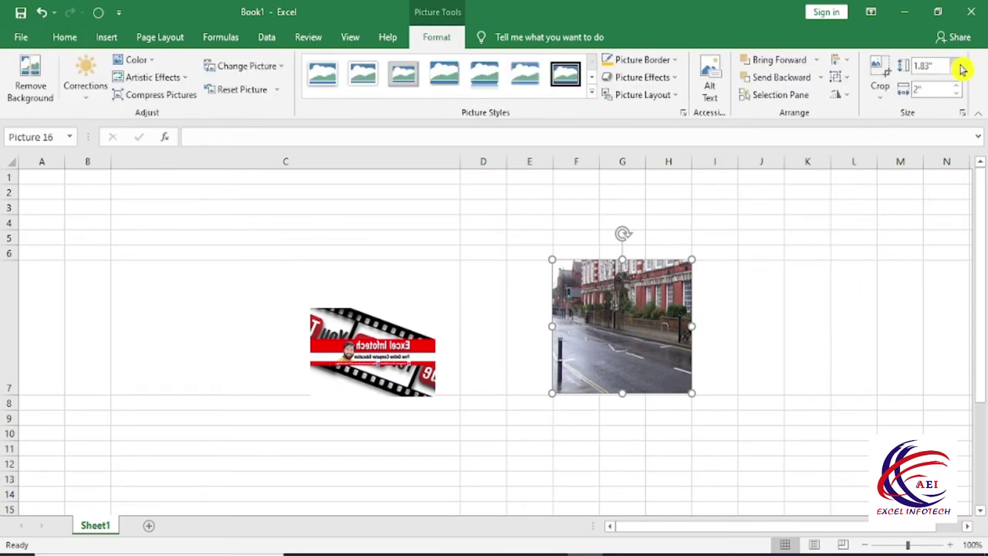
click(957, 63)
click(957, 63)
click(957, 85)
click(958, 85)
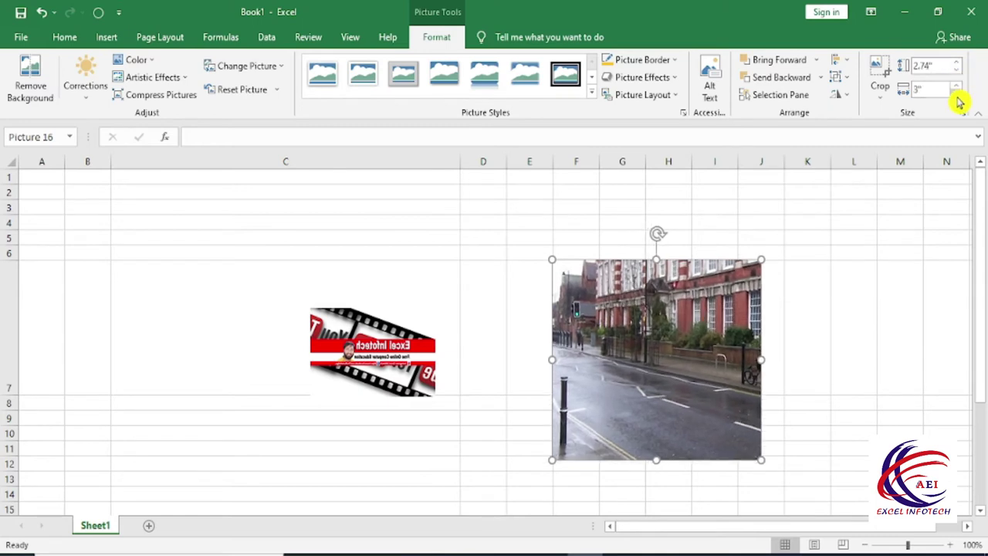
click(957, 93)
click(957, 92)
click(957, 92)
- Crop the photo to an oval with a 3:4 portrait aspect ratio
click(877, 86)
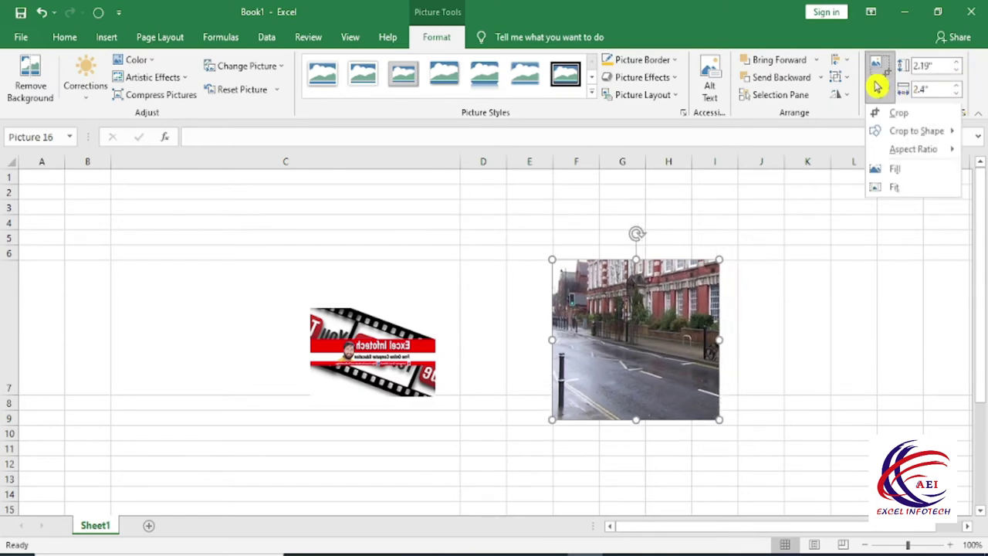
mouse_move(899, 132)
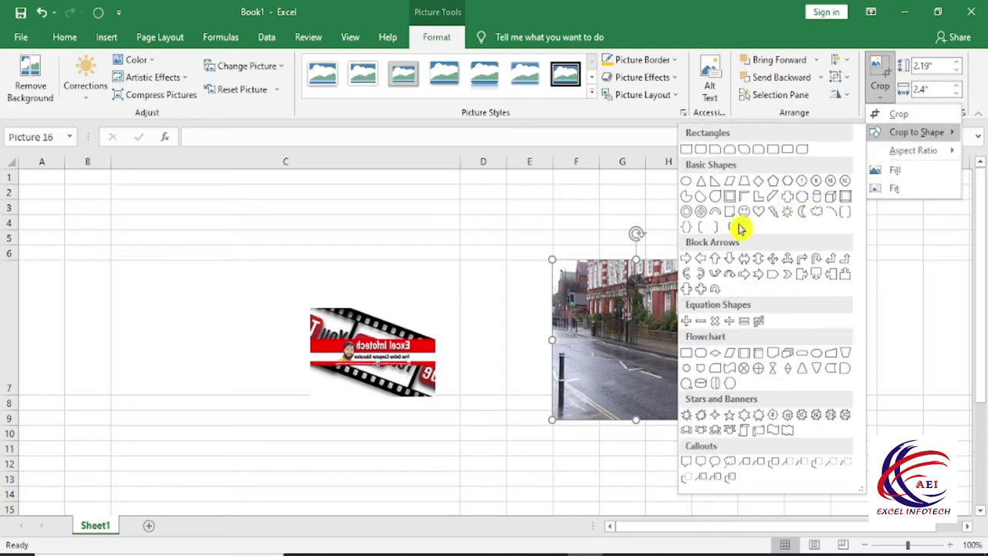
click(720, 197)
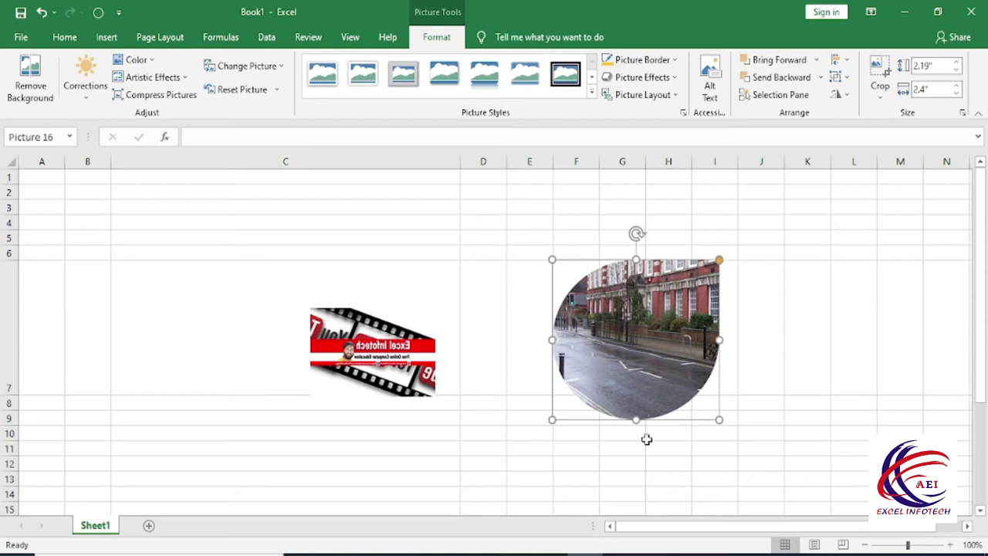
click(879, 94)
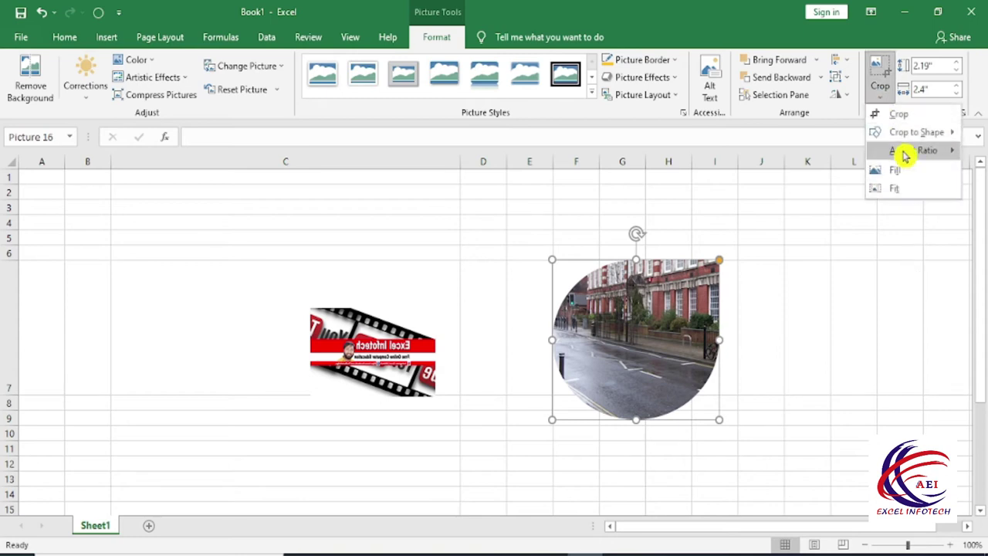
mouse_move(906, 156)
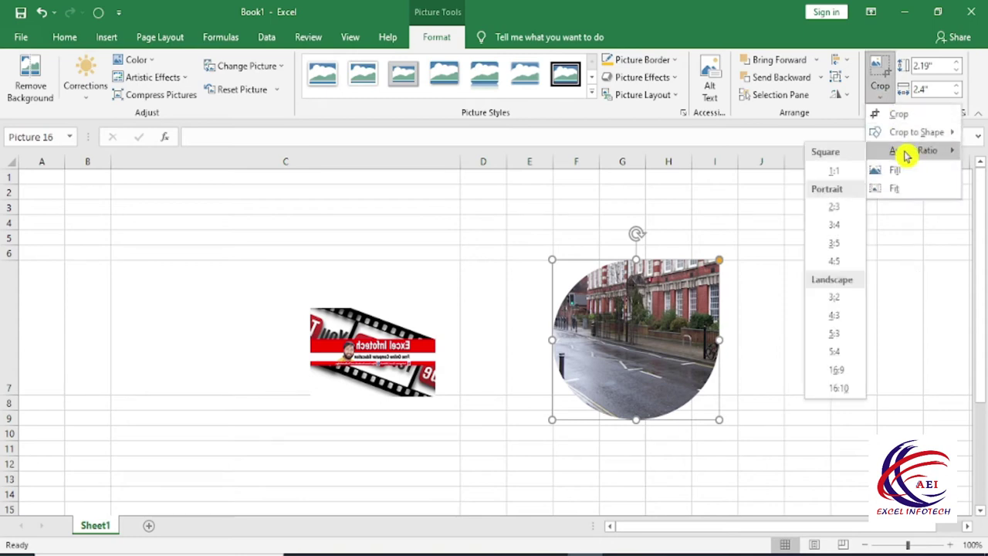
click(833, 225)
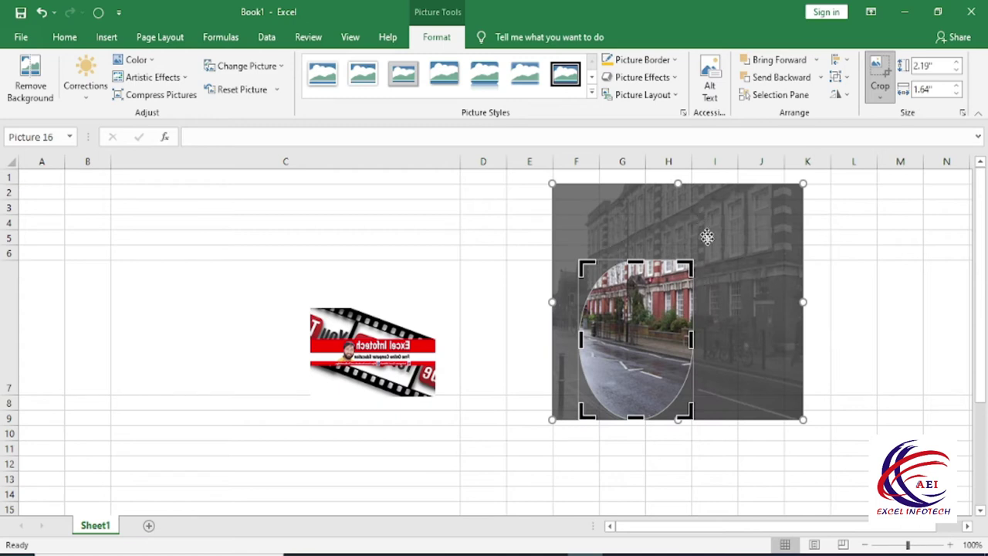
drag(693, 263, 764, 224)
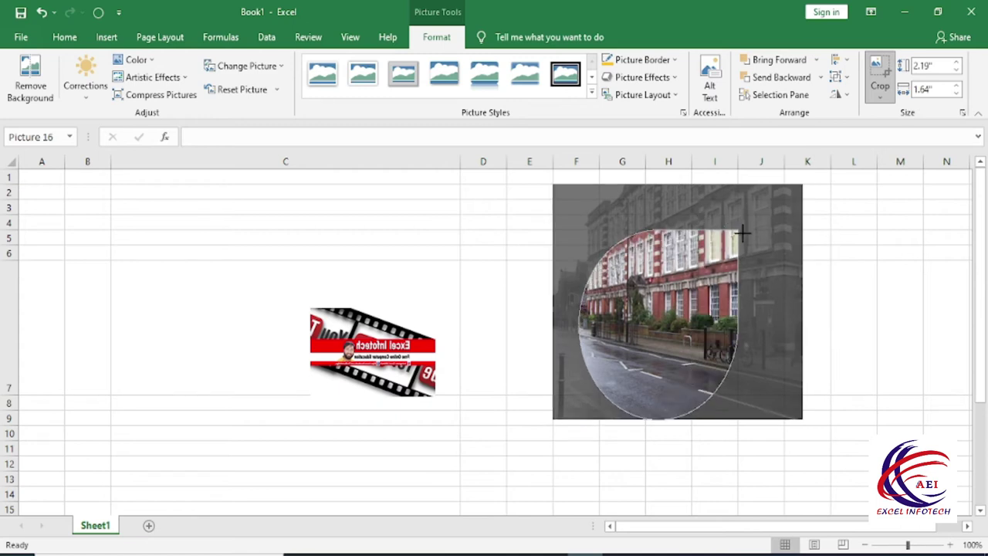
click(843, 281)
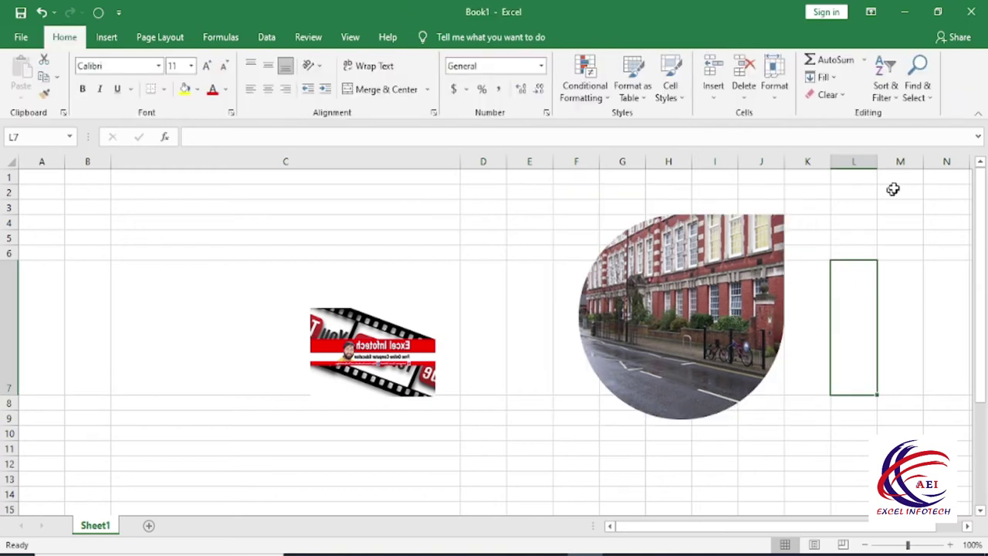
- Make the photo fill the oval crop and reposition it within the frame
click(772, 247)
click(881, 96)
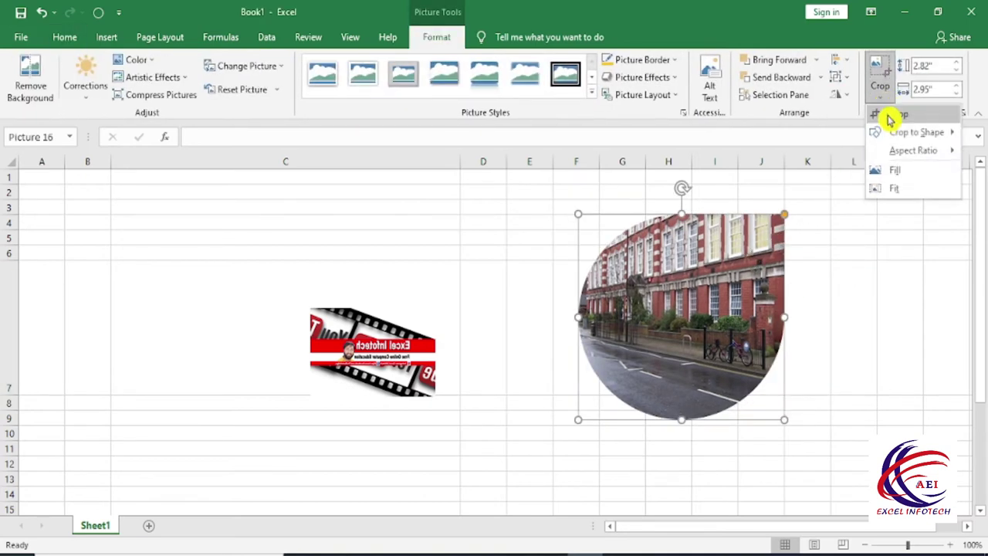
click(916, 175)
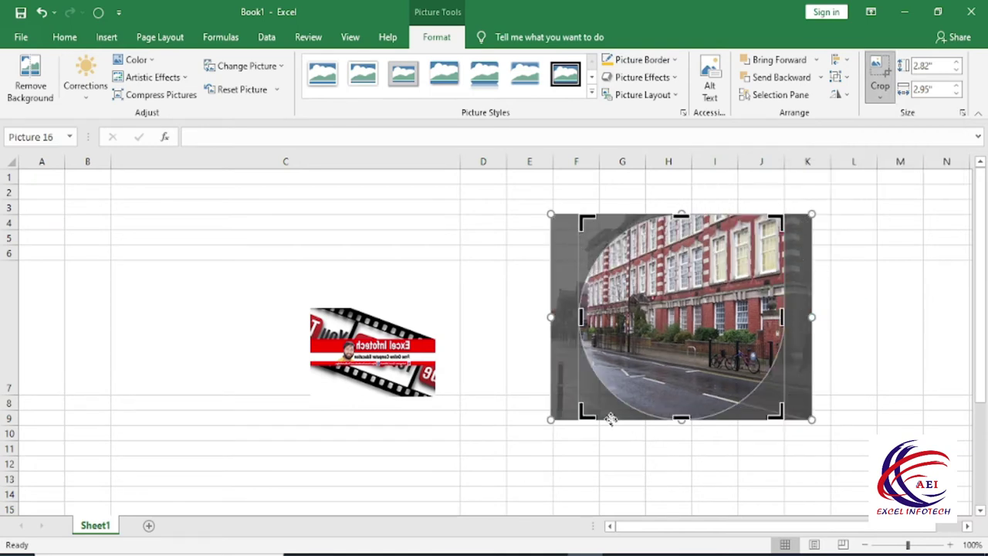
mouse_move(688, 313)
mouse_down()
mouse_move(713, 307)
mouse_move(713, 316)
mouse_up()
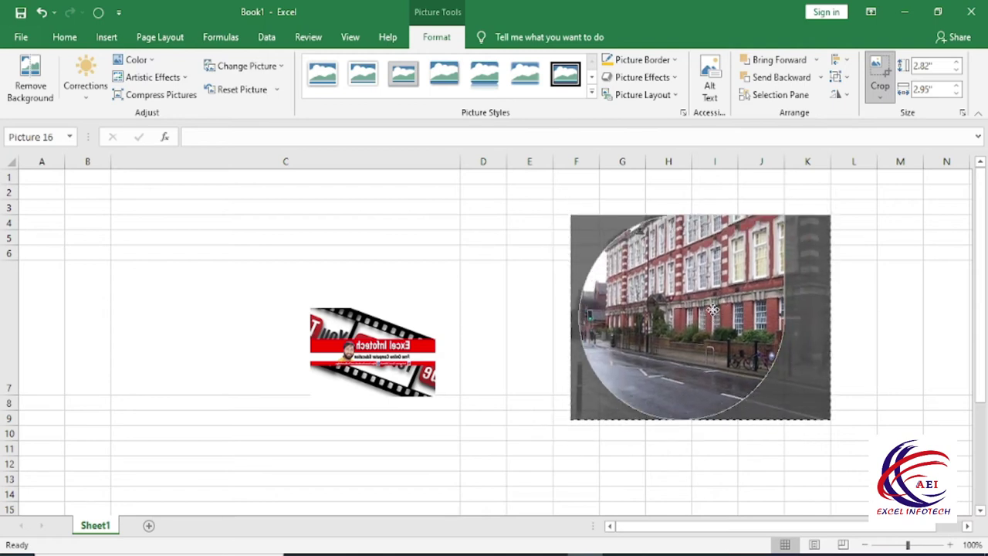
drag(561, 209, 546, 190)
drag(705, 287, 718, 292)
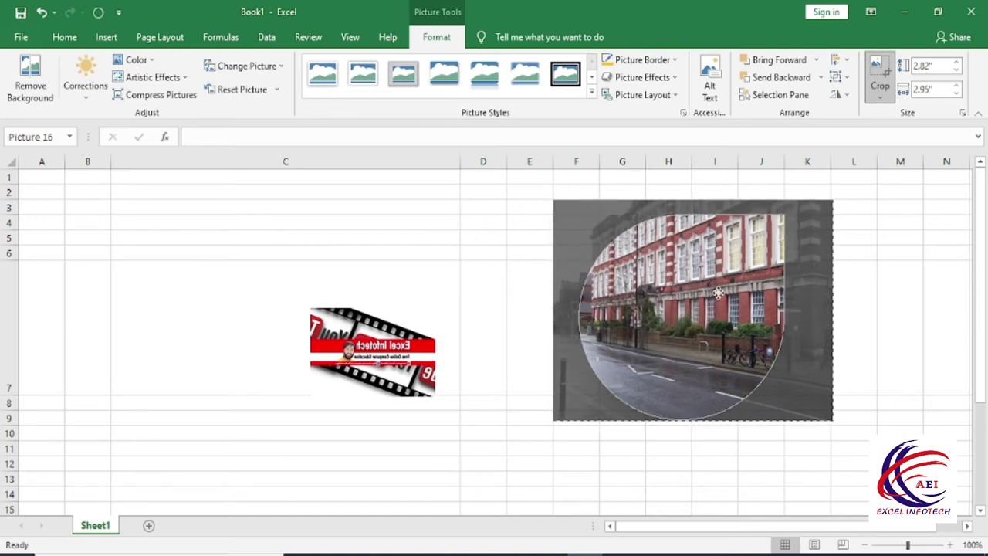
click(913, 269)
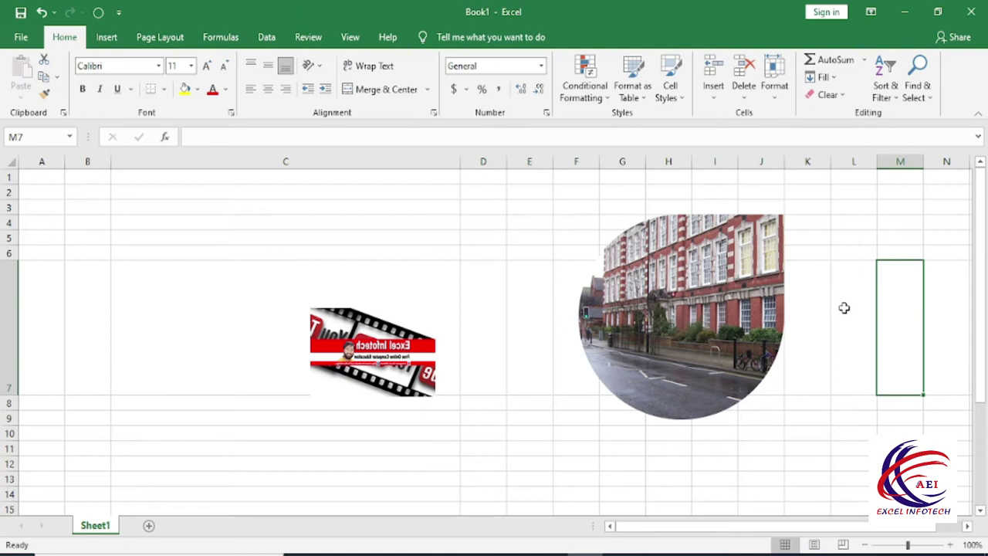
- Fit the whole street photo inside the oval crop and move it down-left
click(694, 299)
click(879, 96)
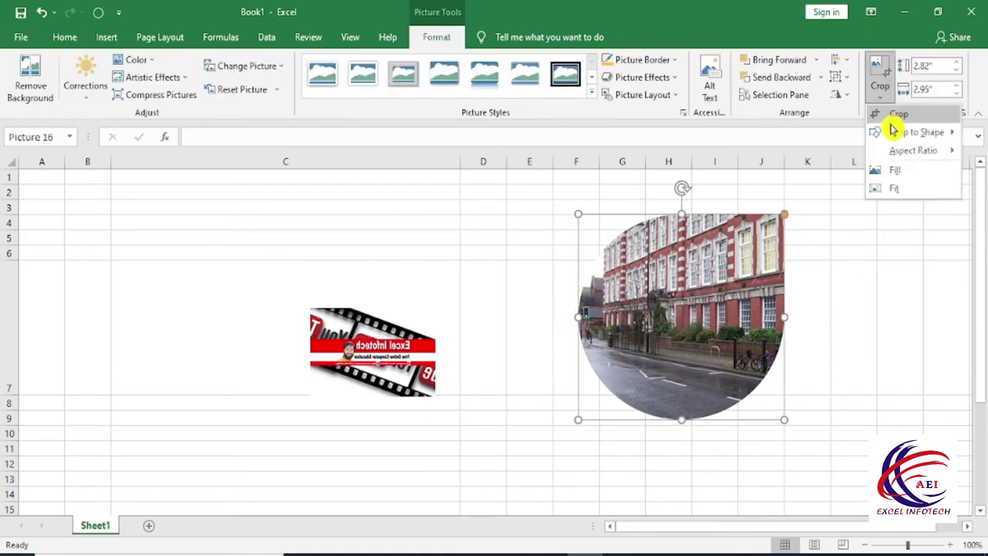
click(893, 189)
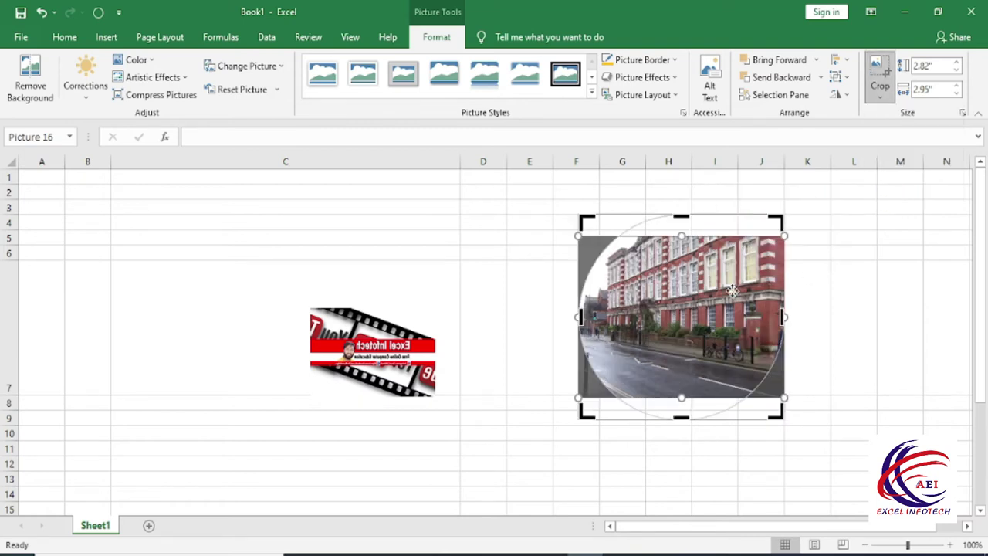
click(844, 262)
mouse_move(729, 312)
mouse_down()
mouse_move(704, 343)
mouse_move(723, 338)
mouse_up()
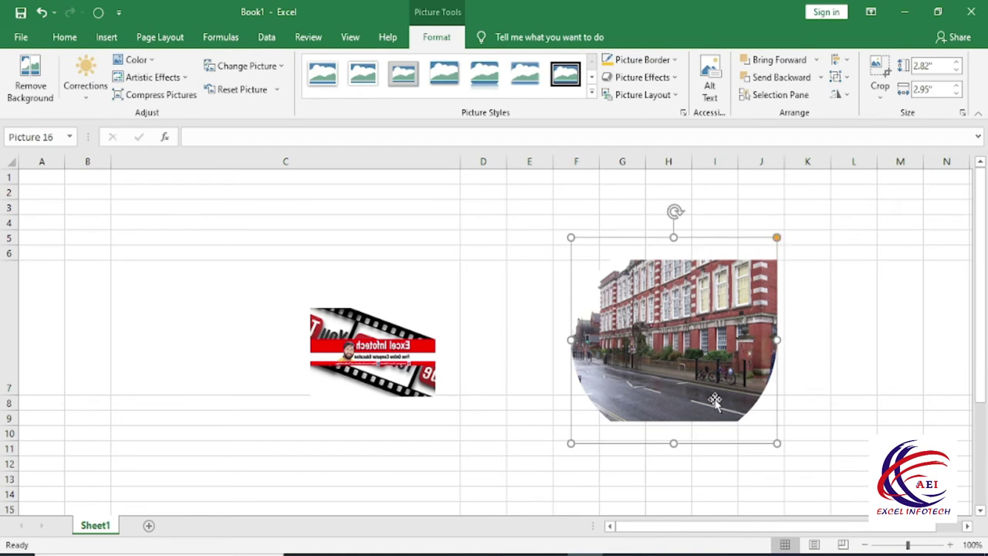
- Enlarge the street photo to about 3.53" by 3.7"
click(887, 91)
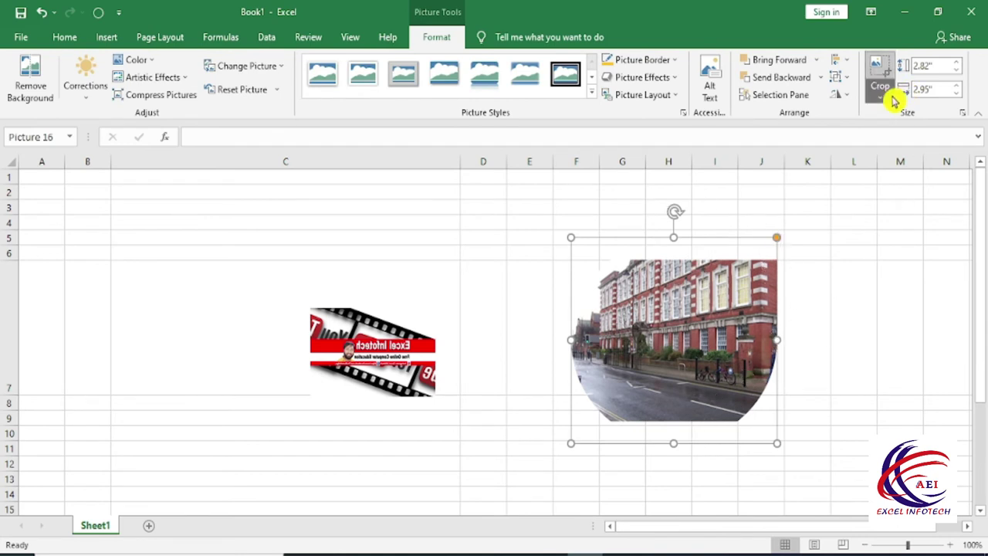
click(863, 303)
click(956, 62)
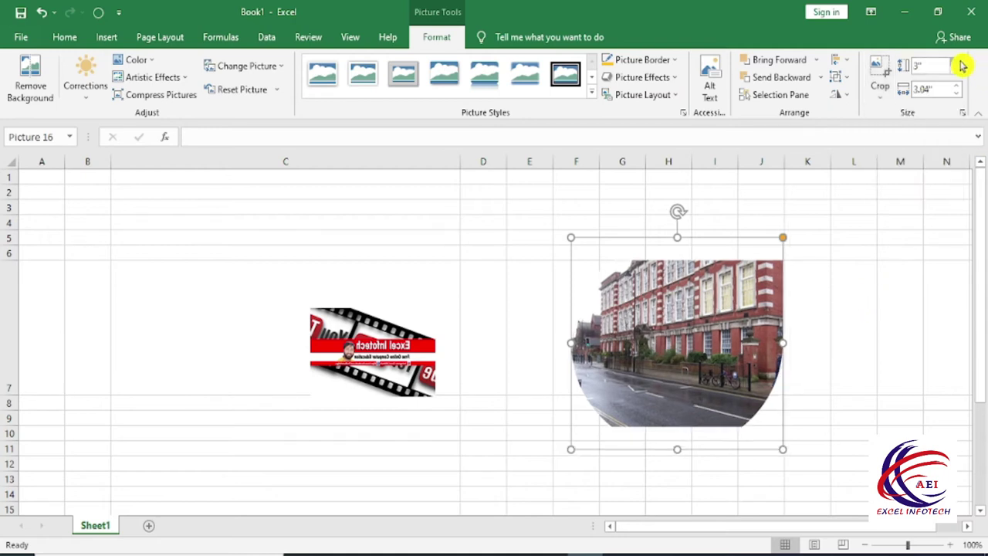
click(957, 63)
click(956, 86)
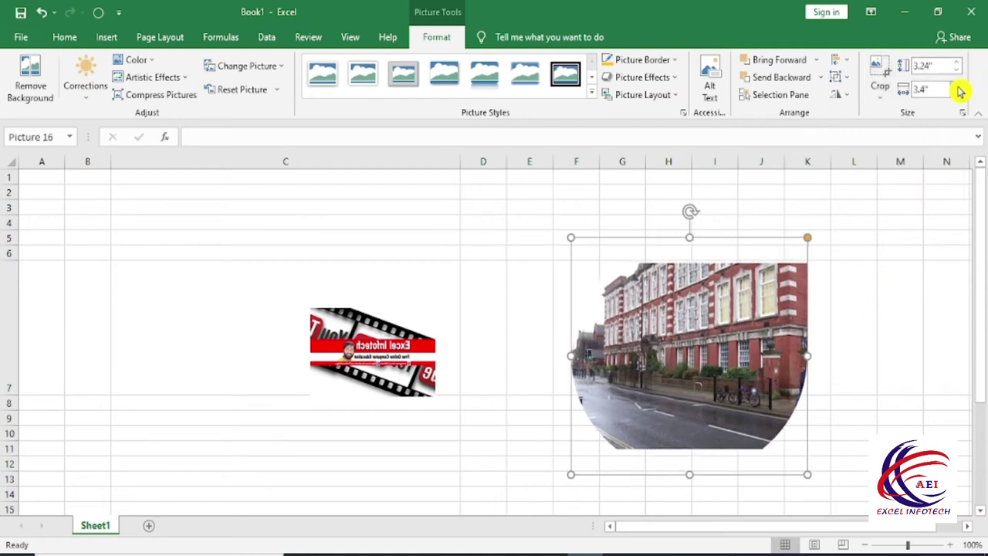
click(957, 87)
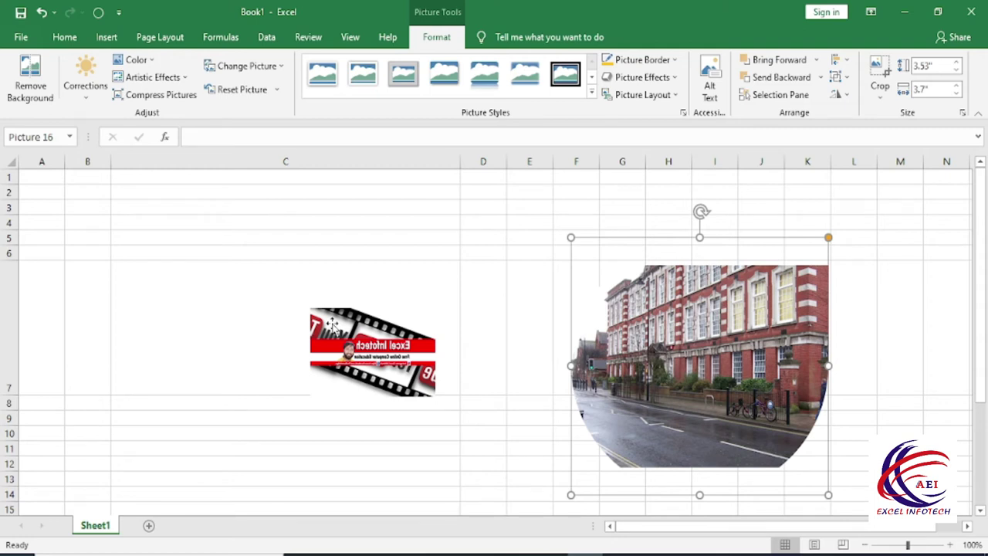
click(110, 39)
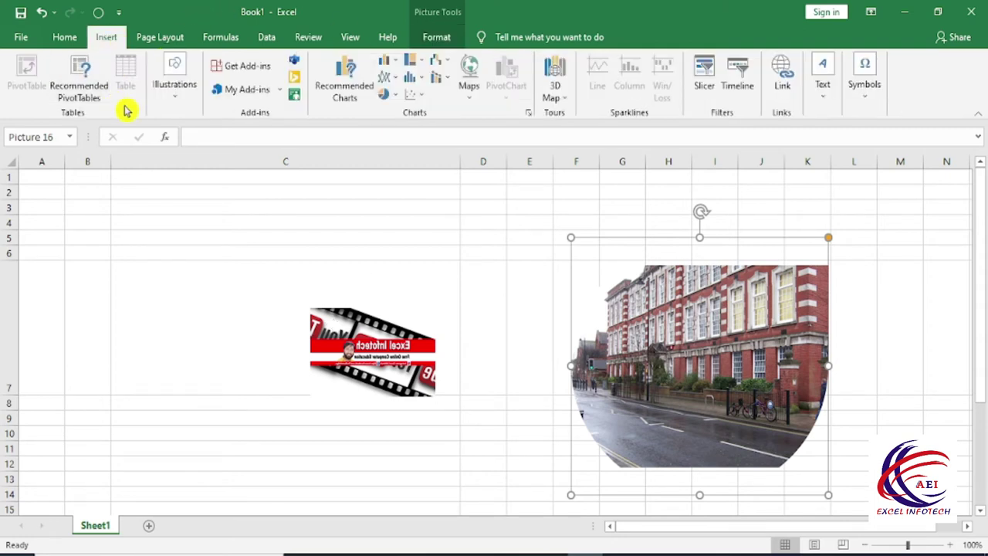
- Draw a blue Snip Same Side Corner Rectangle just left of the film-strip picture
click(175, 93)
click(182, 168)
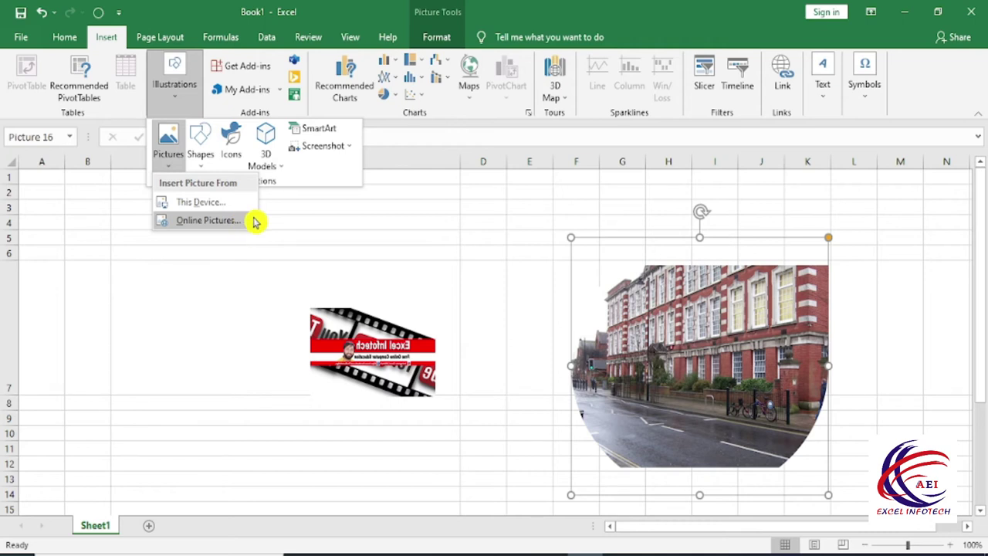
click(211, 168)
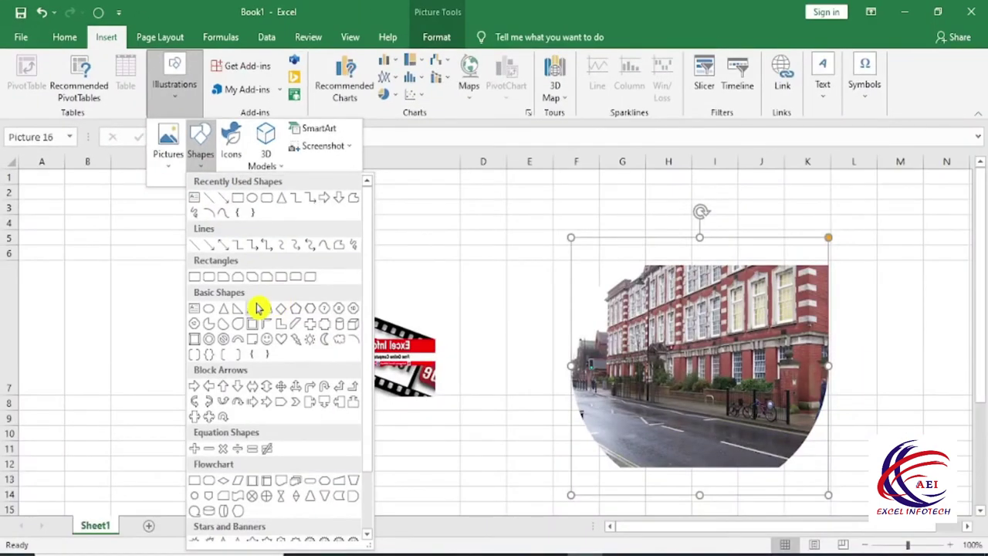
click(240, 282)
drag(110, 259, 268, 399)
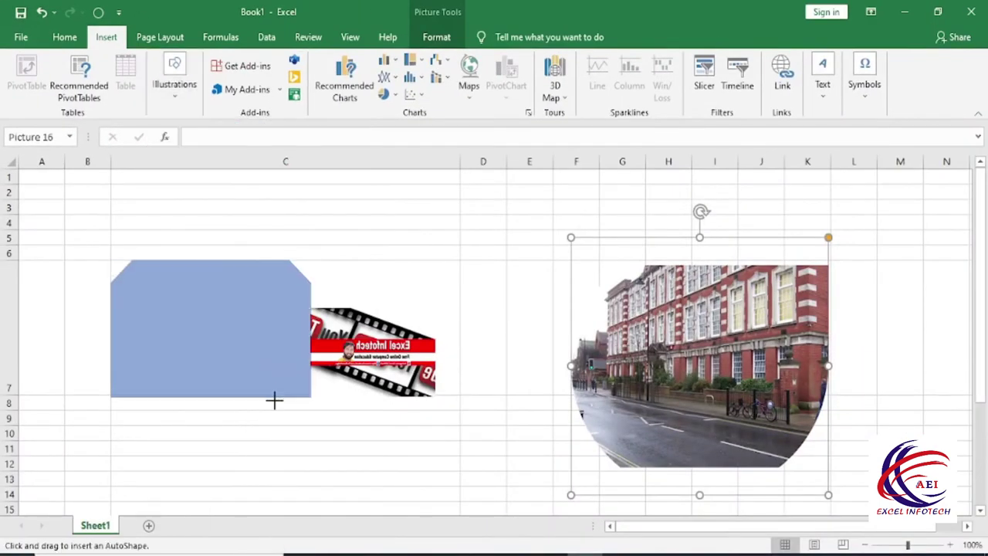
click(362, 355)
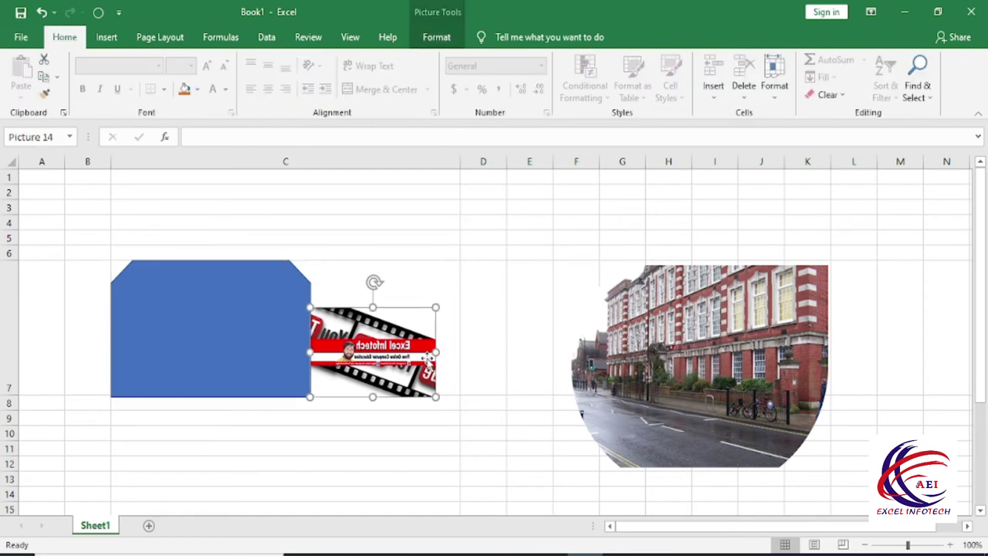
- Delete the film-strip and street photos, then enlarge and reposition the blue rectangle
key(Delete)
click(648, 349)
key(Delete)
mouse_move(224, 339)
mouse_down()
mouse_move(448, 339)
mouse_move(434, 323)
mouse_up()
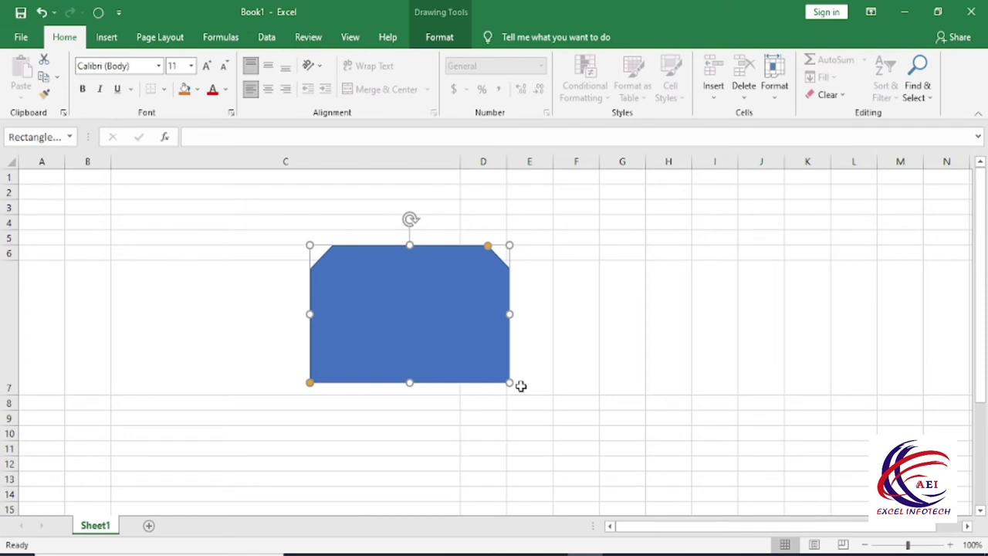
drag(512, 385, 598, 444)
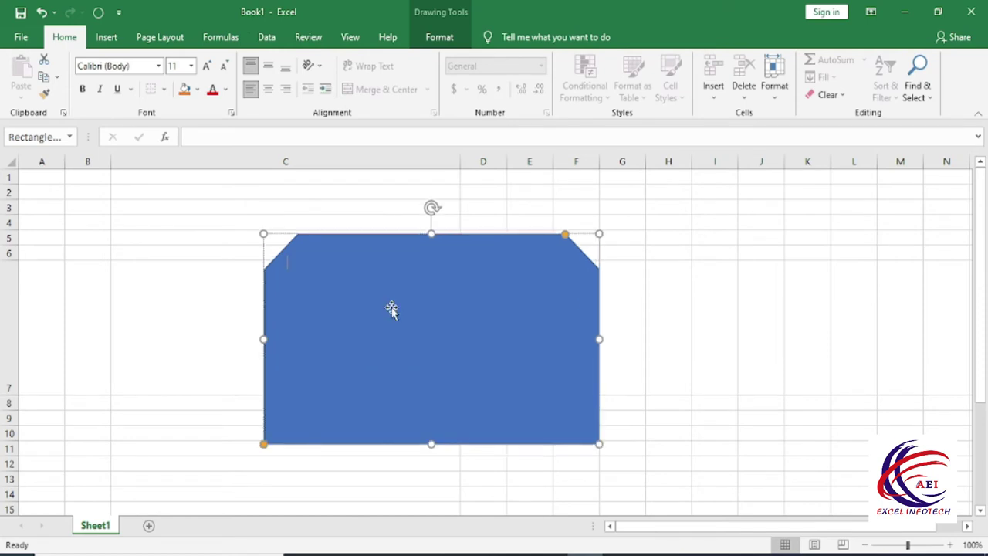
click(436, 25)
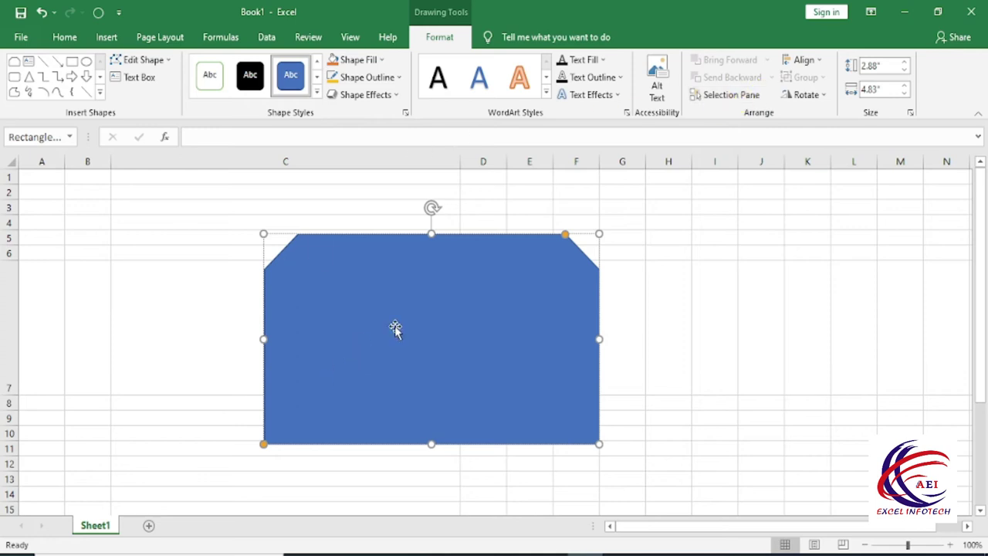
drag(394, 328, 388, 349)
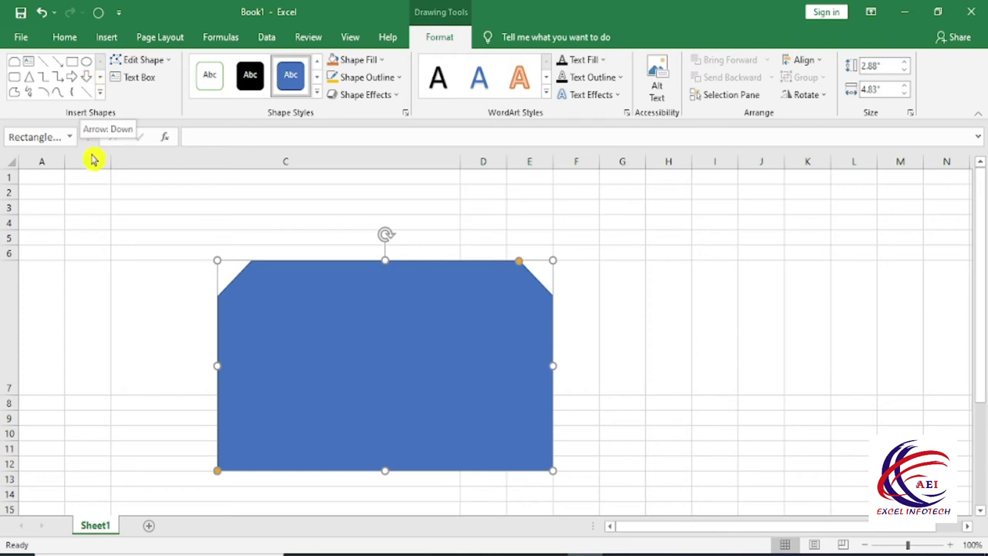
- Draw a down arrow near column D and move it right to columns F–H
click(86, 77)
drag(483, 199, 600, 410)
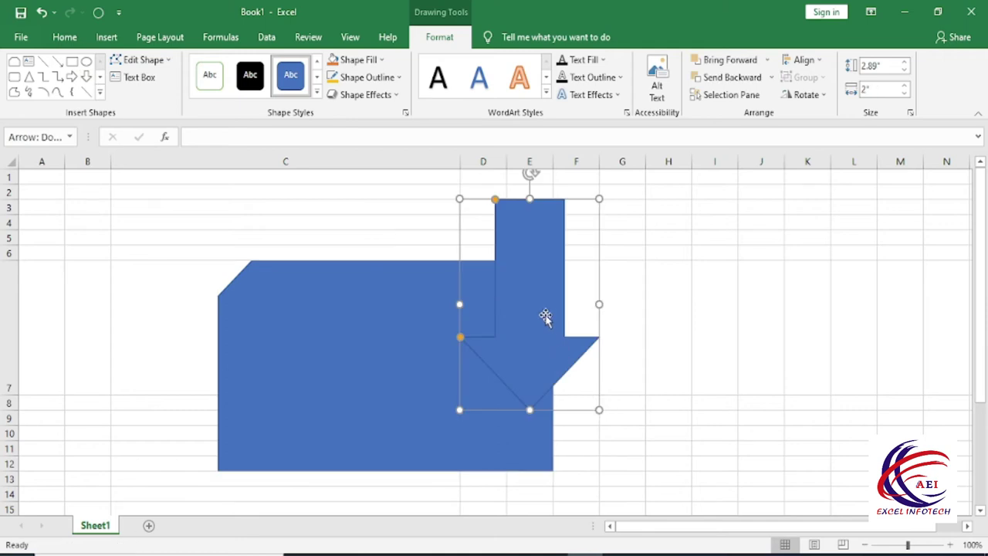
drag(544, 316, 640, 307)
- Style the arrow with the yellow gradient and rotate it to point left into the rectangle
click(315, 91)
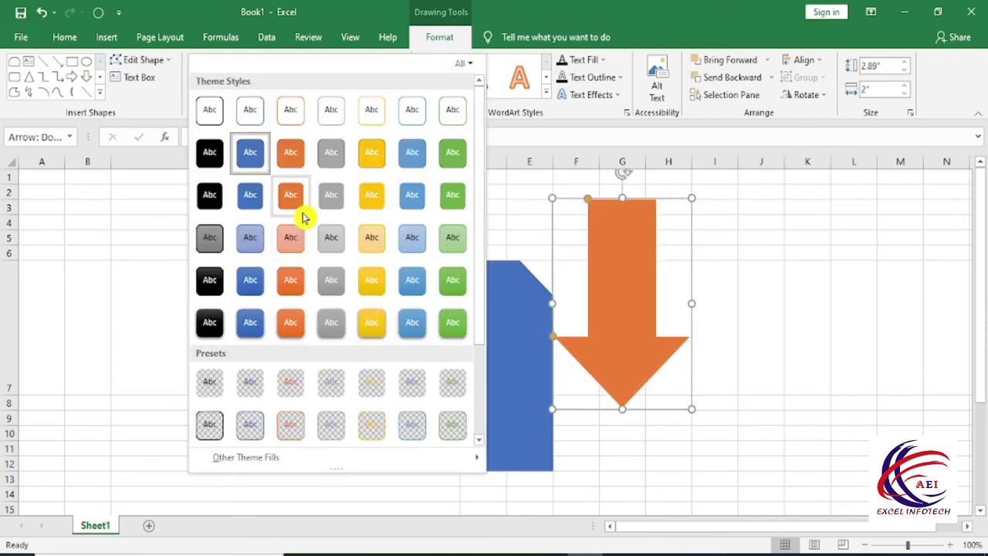
click(382, 294)
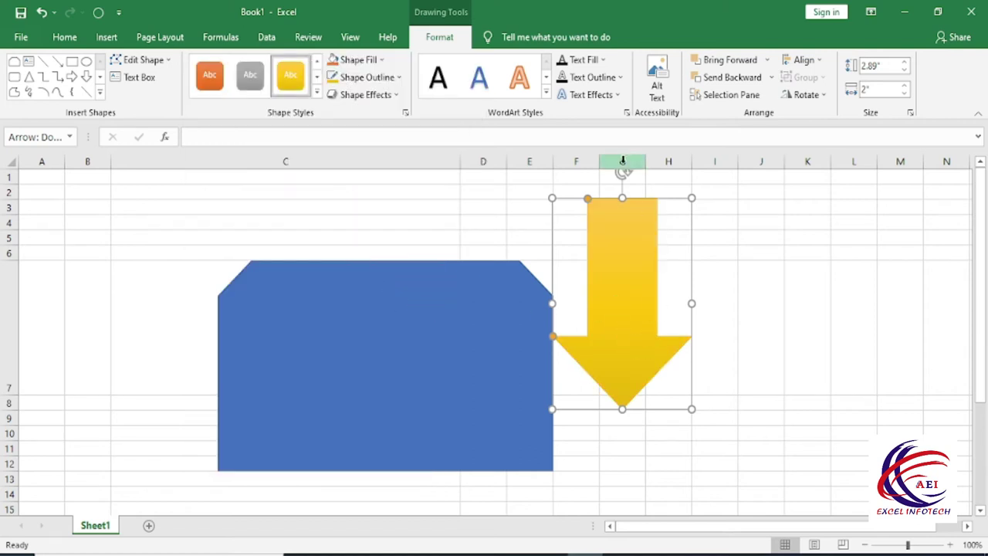
drag(622, 171, 743, 287)
drag(679, 280, 652, 284)
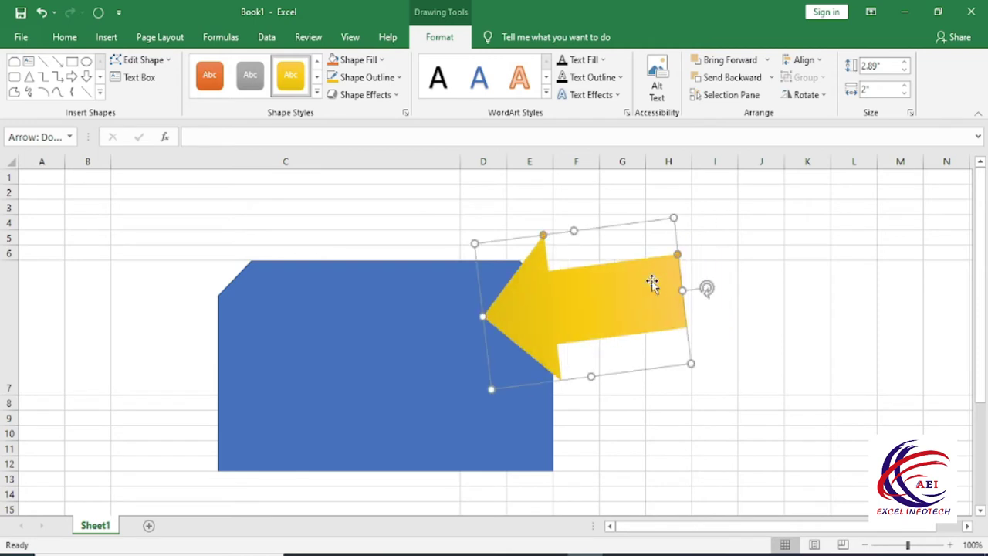
click(379, 60)
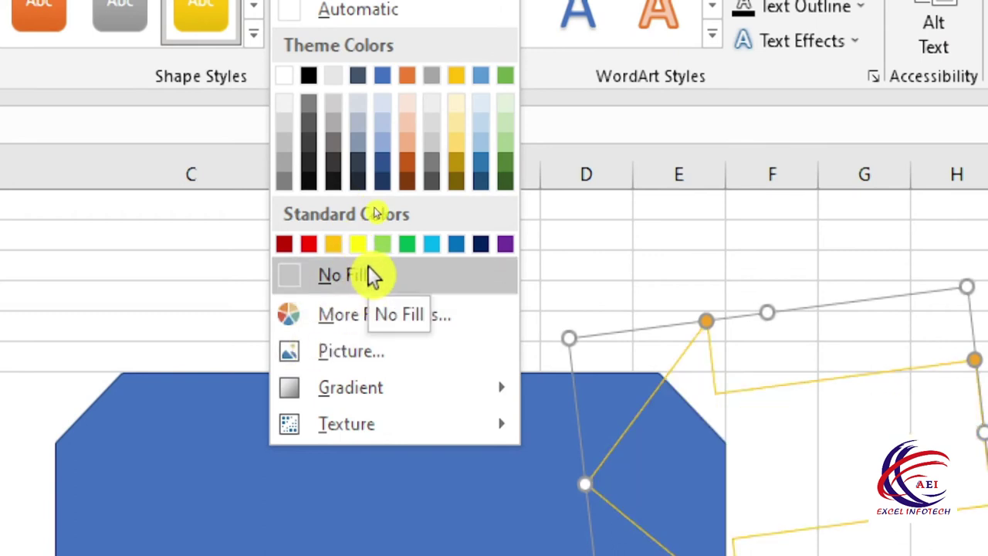
- Try a light green fill on the arrow from the full colour picker
click(453, 317)
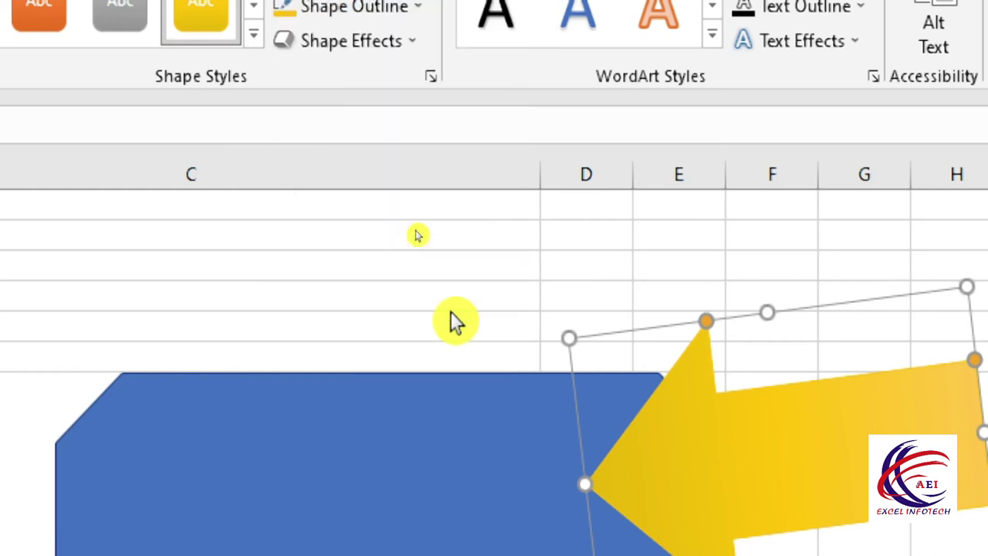
click(635, 254)
click(595, 260)
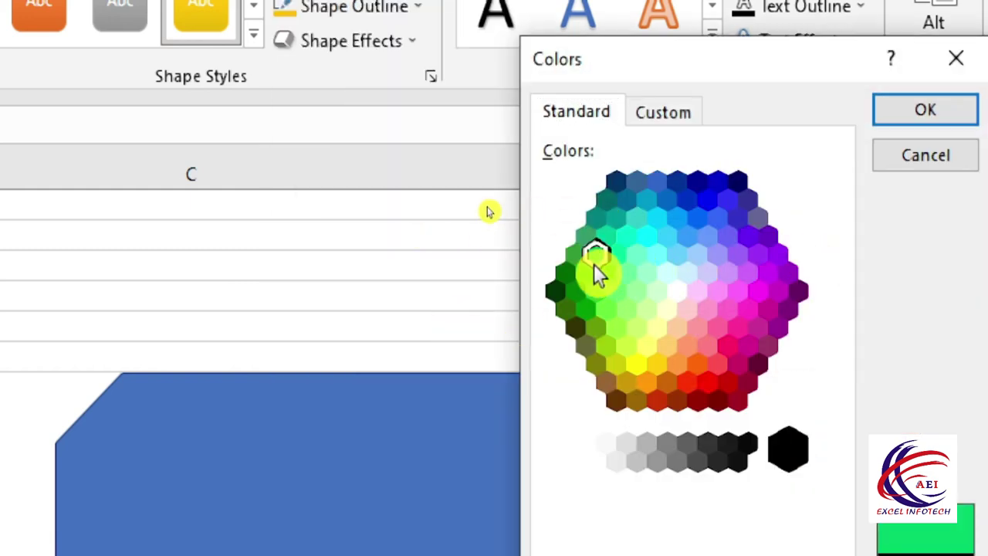
click(616, 290)
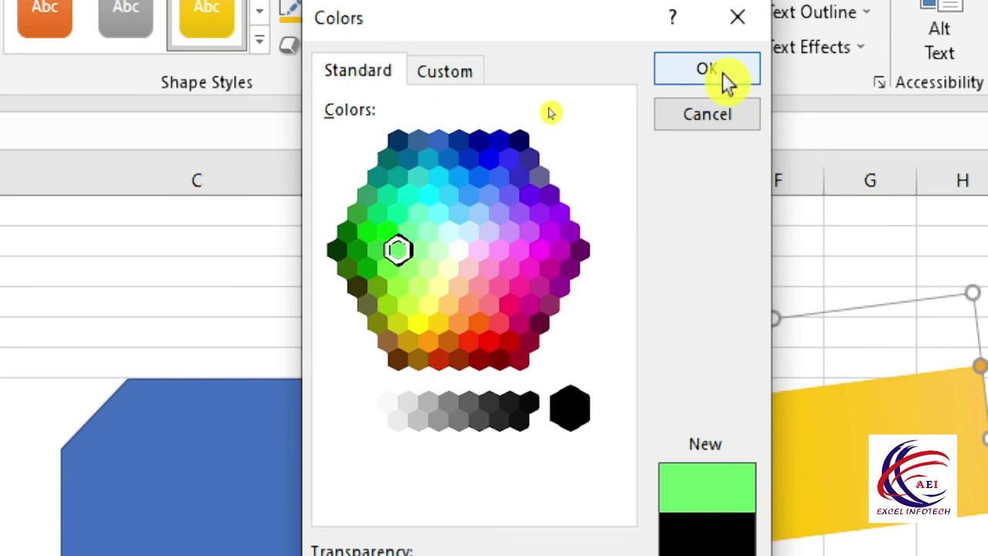
click(938, 115)
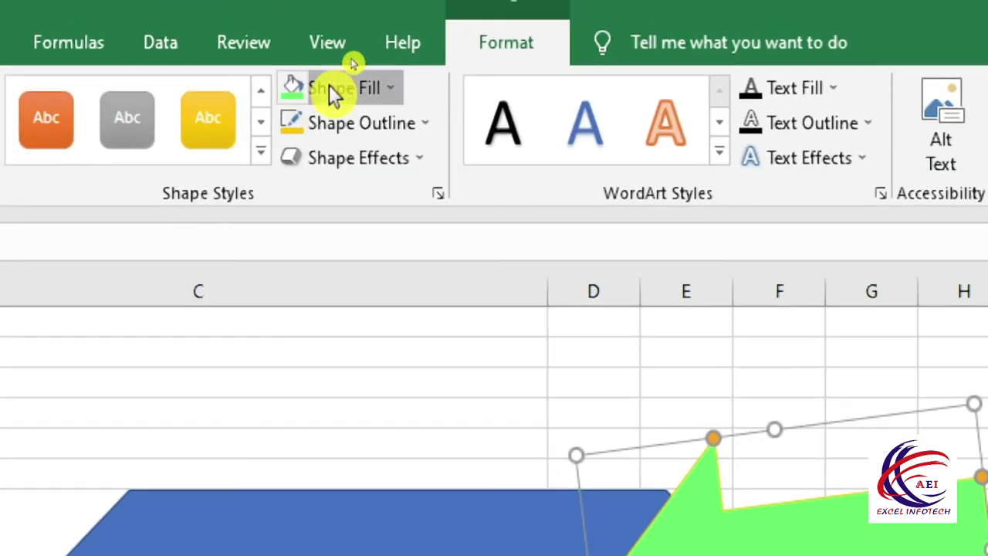
- Fill the arrow with the picture 555.jpg from the computer
click(330, 86)
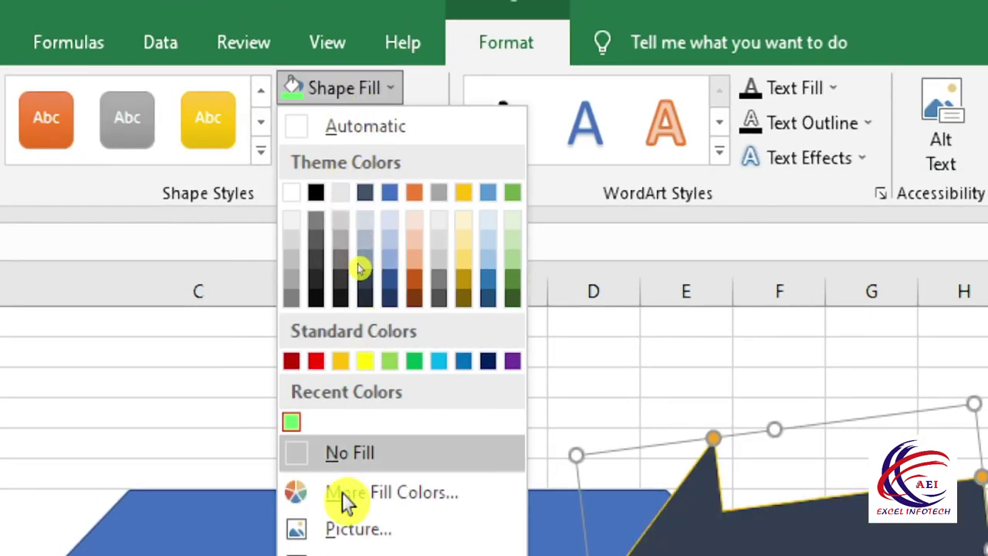
click(417, 522)
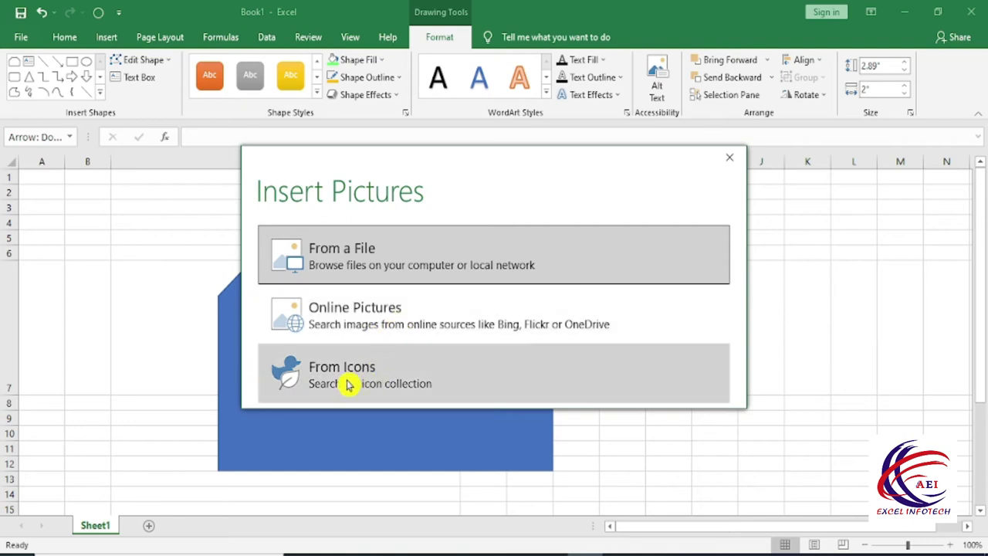
click(351, 265)
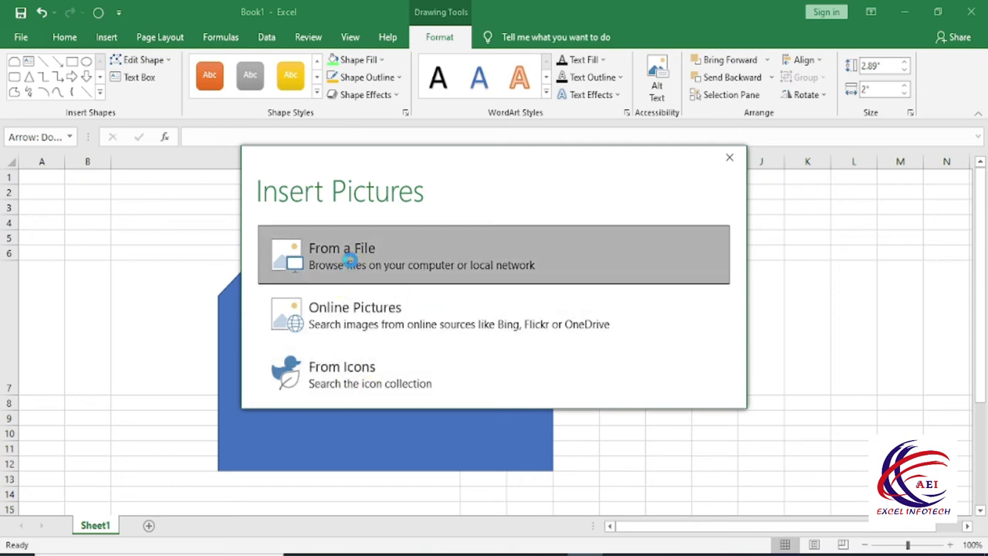
click(342, 150)
click(427, 128)
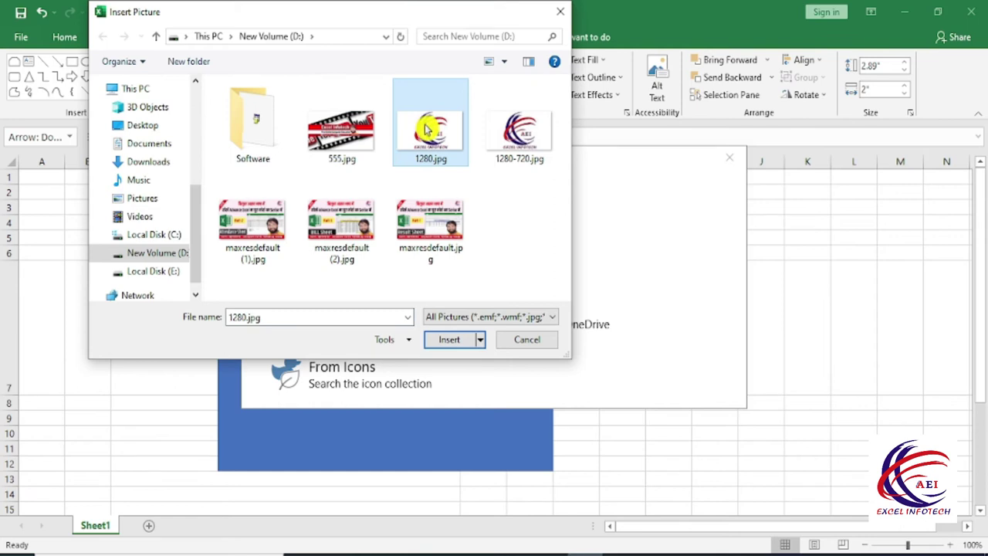
click(339, 139)
click(454, 343)
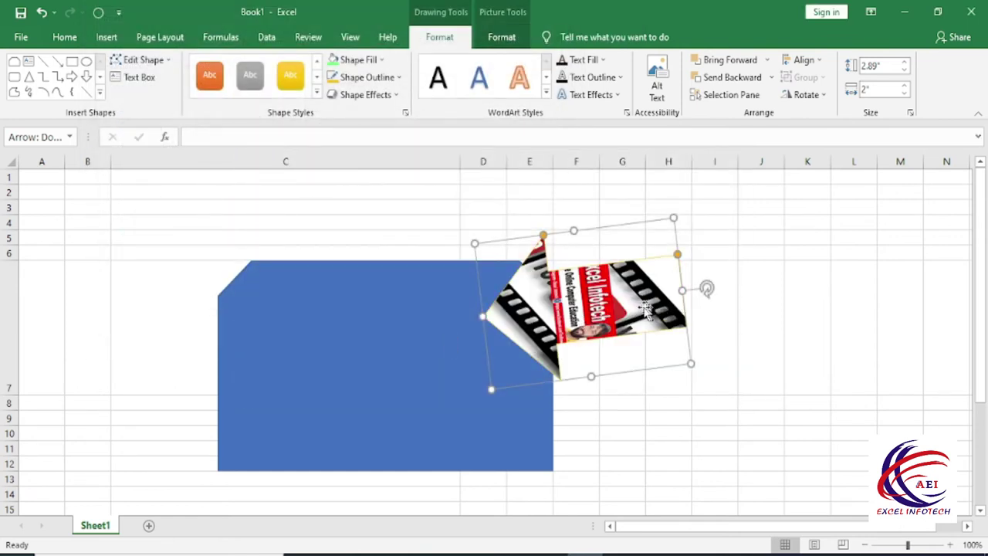
- Replace the arrow's picture fill with the grey granite texture
click(384, 61)
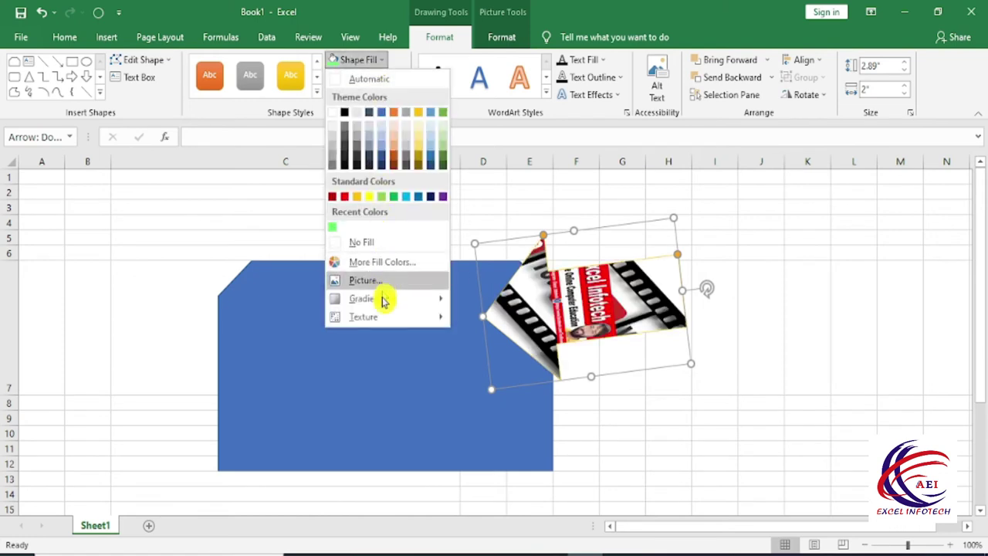
mouse_move(386, 304)
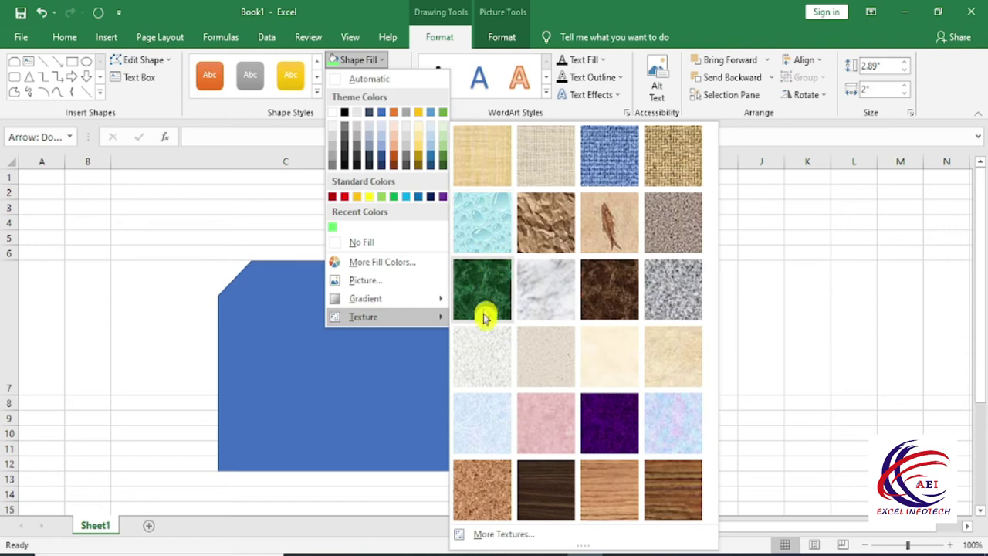
click(656, 291)
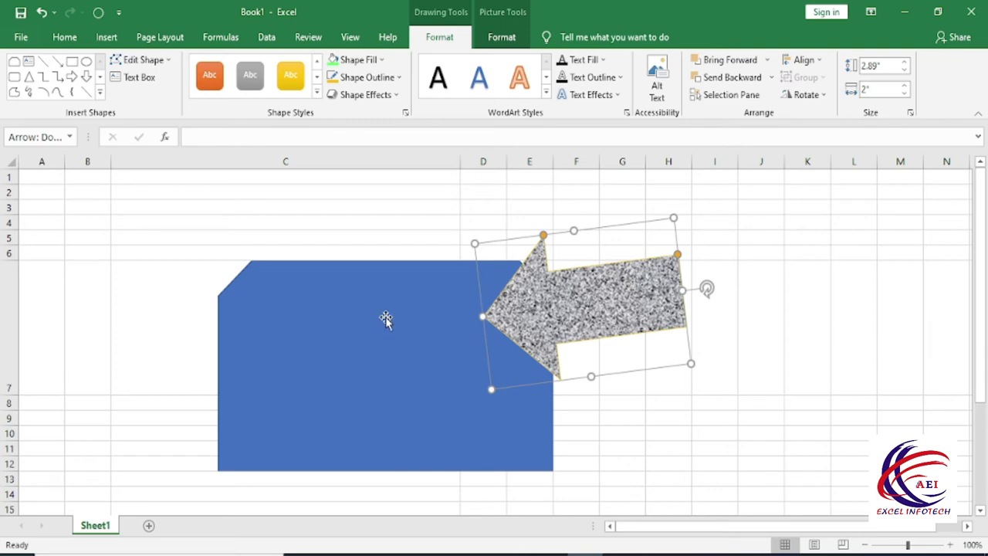
- Give the arrow a red, 6 pt dashed outline
click(399, 78)
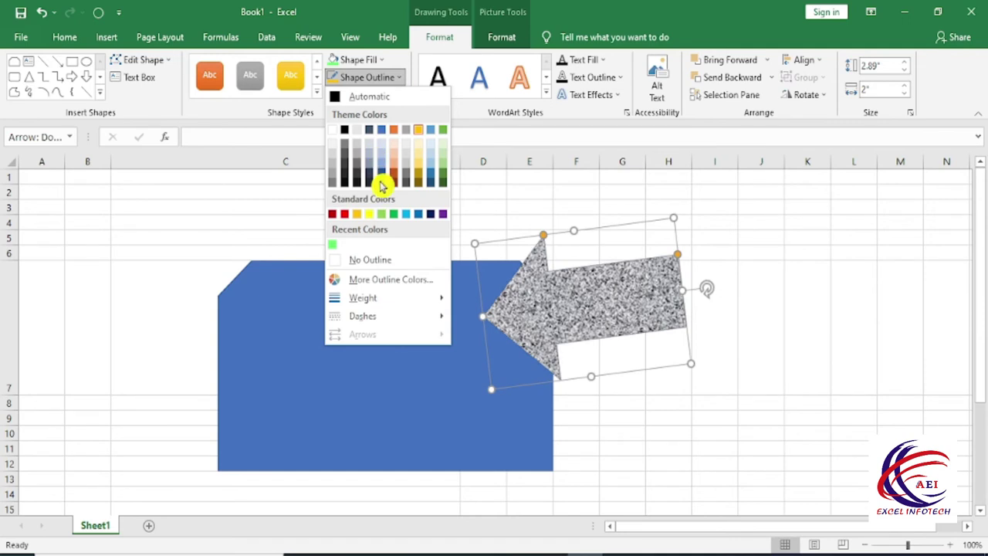
click(344, 214)
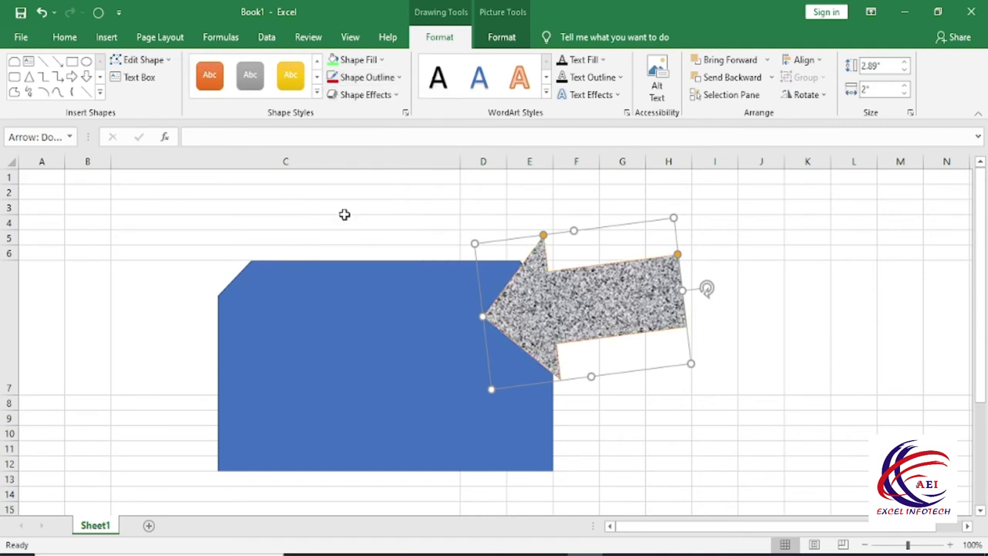
click(373, 81)
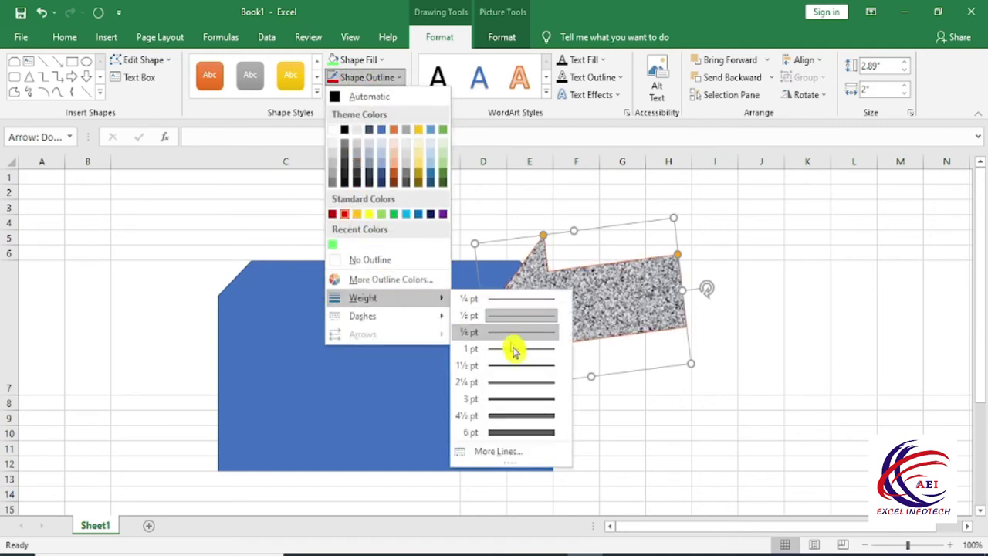
click(525, 433)
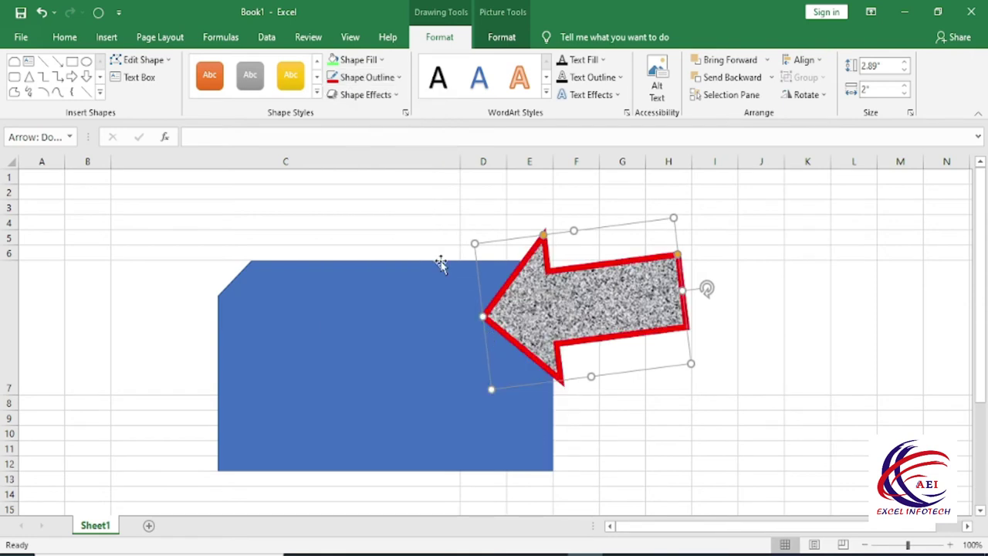
click(378, 78)
mouse_move(383, 315)
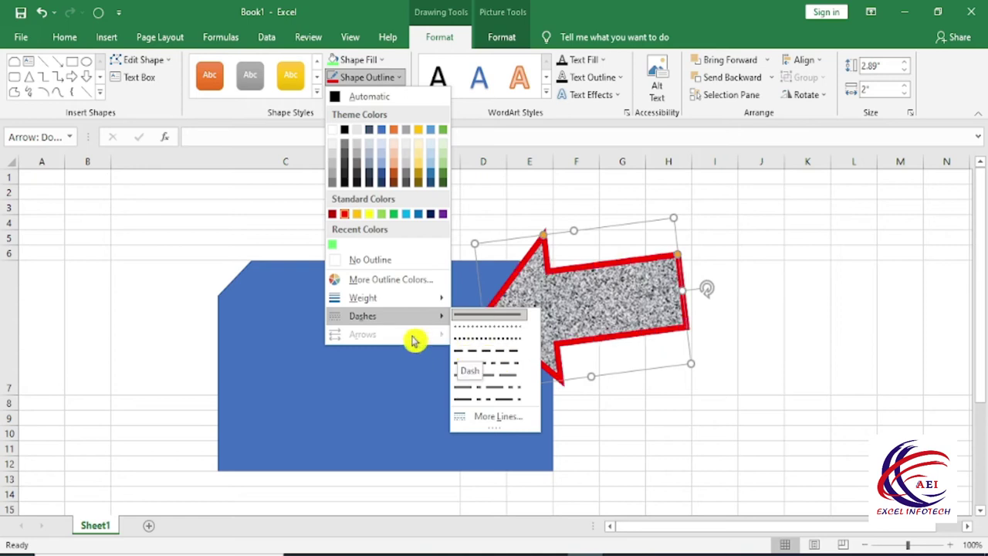
click(490, 360)
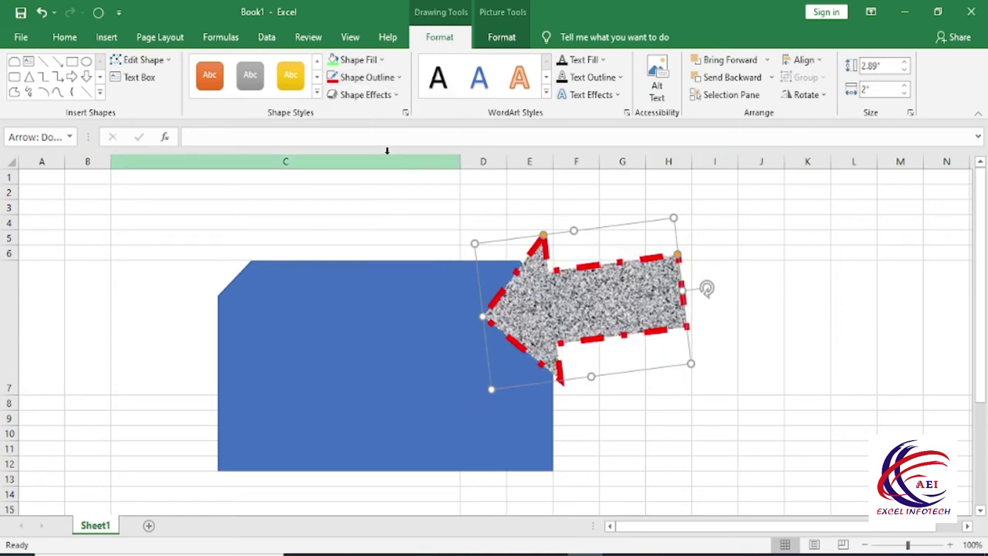
- Apply a Parallel 3-D rotation effect to the arrow
click(395, 95)
mouse_move(390, 127)
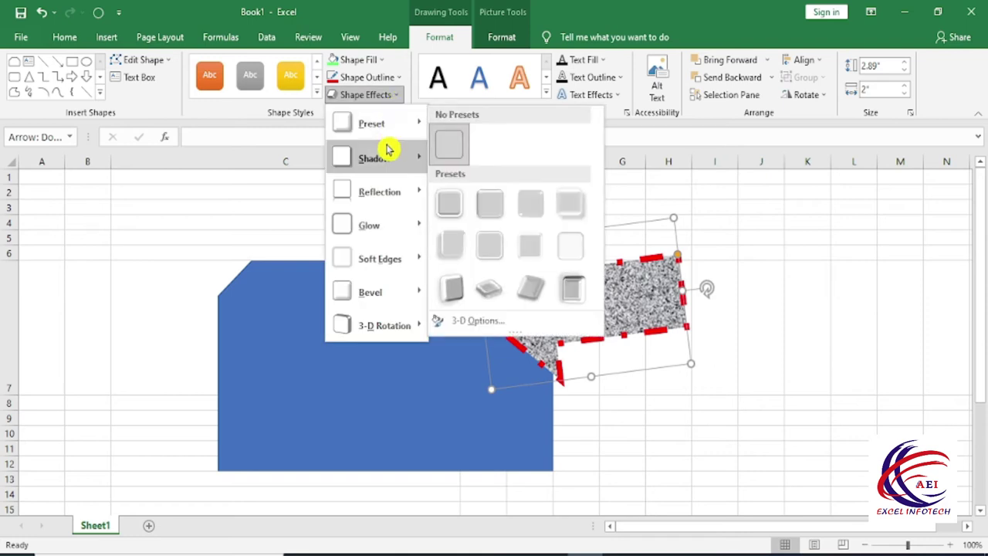
mouse_move(383, 165)
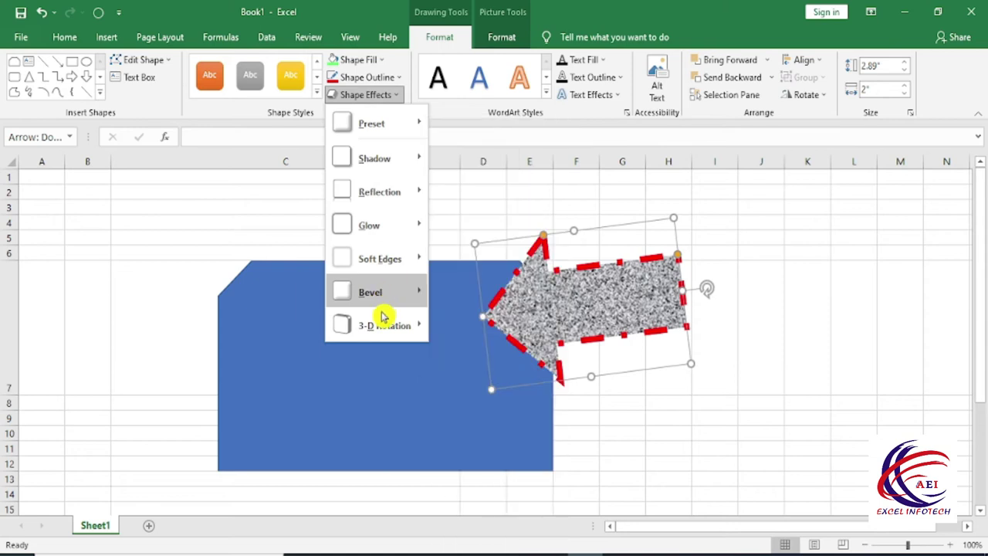
mouse_move(383, 325)
click(490, 213)
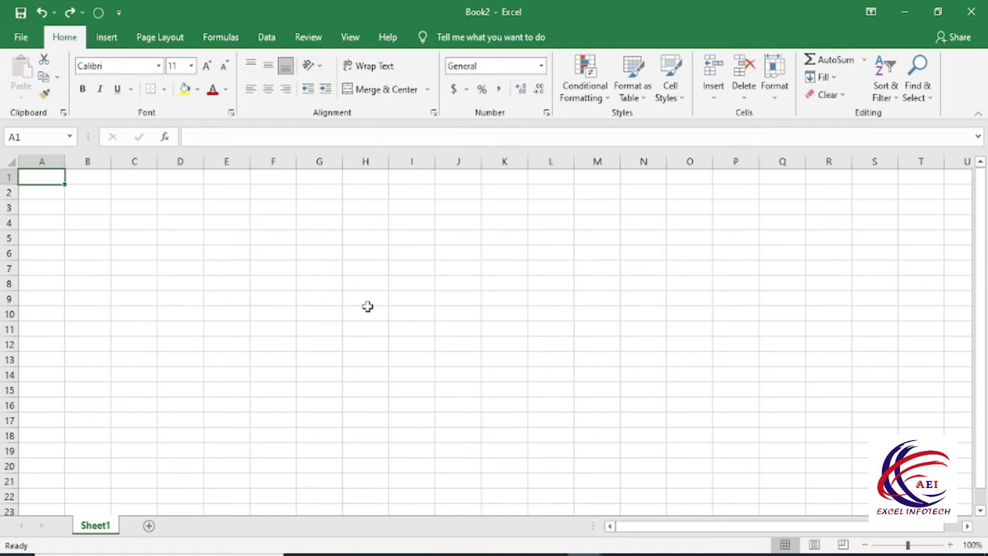
- Draw a Rectangle shape over G5:J15 on Book2's sheet and start editing its text
click(107, 37)
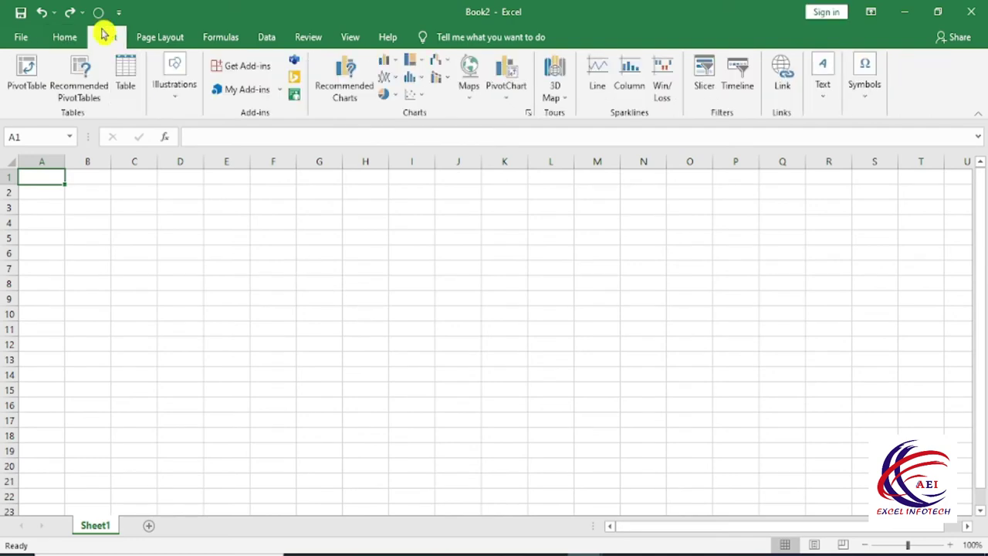
click(178, 89)
click(201, 158)
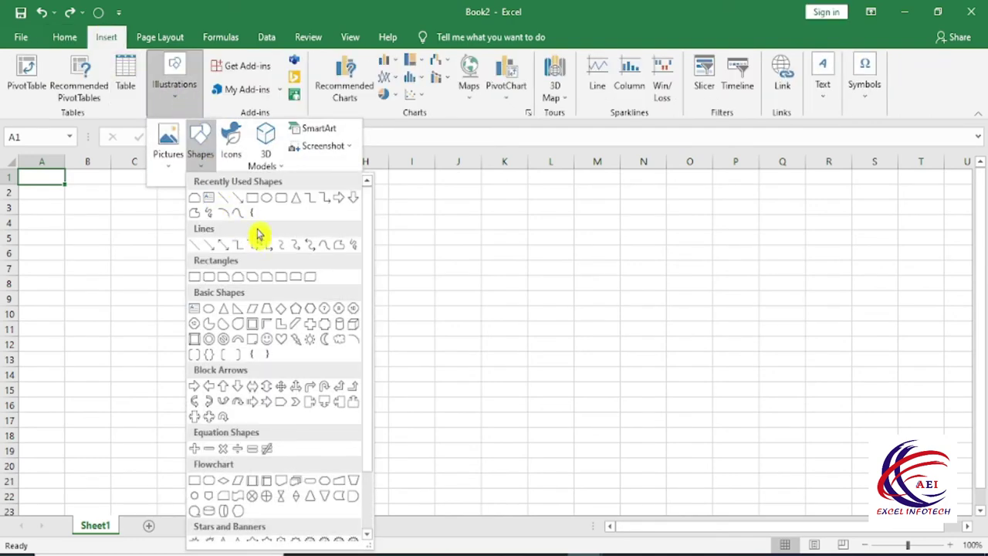
click(253, 199)
drag(296, 236, 480, 397)
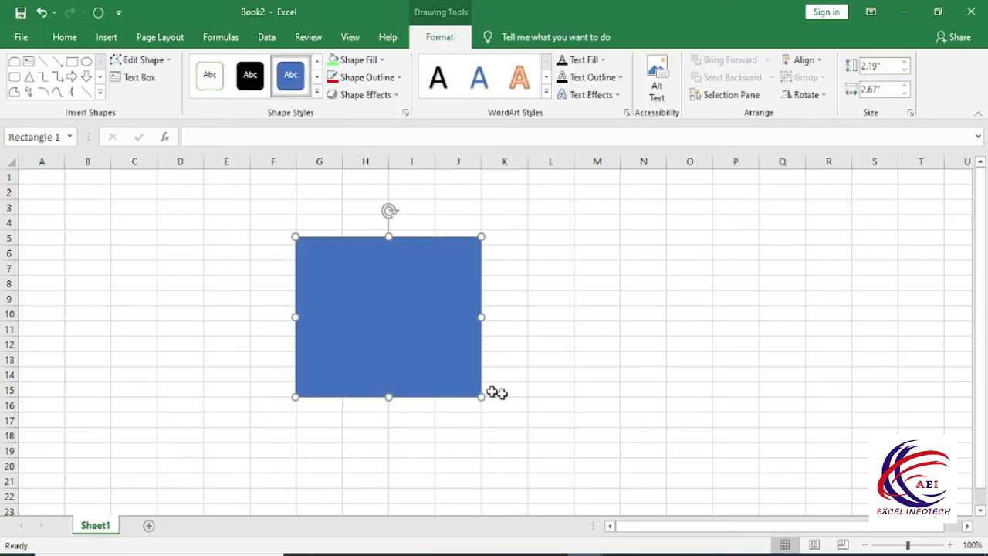
right_click(401, 315)
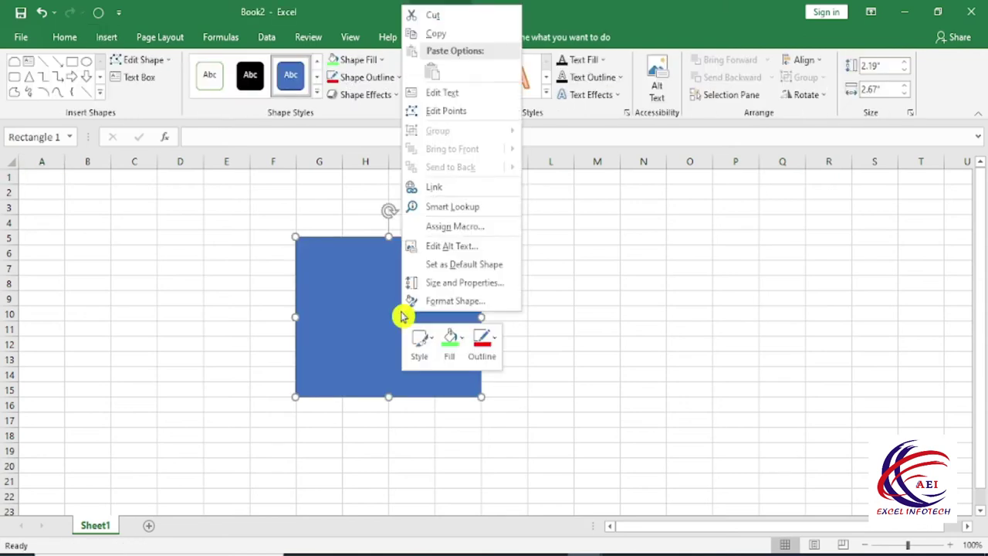
click(470, 101)
click(478, 312)
text(xcbvcvxbcvbcvbn)
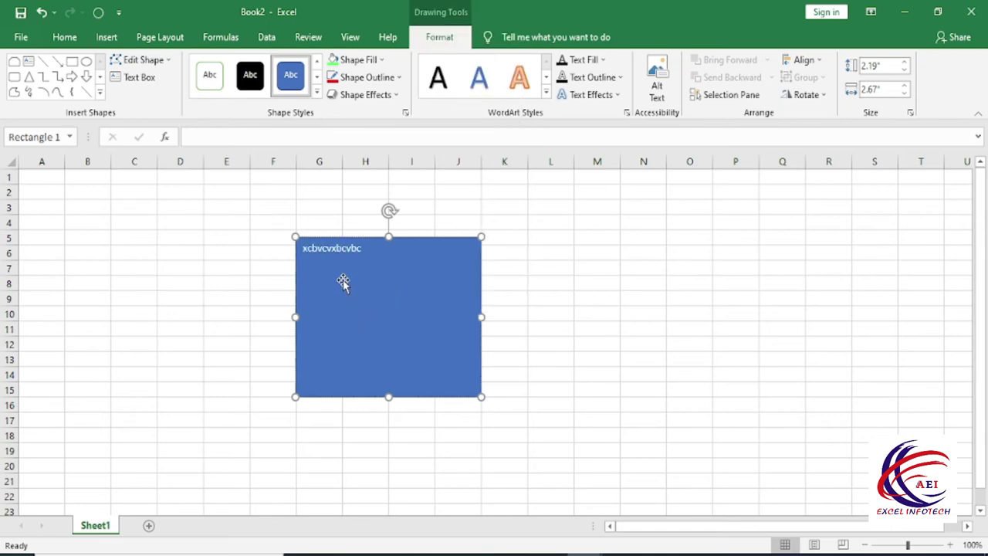
- Select the rectangle's text and apply an orange-outline WordArt style
double_click(380, 250)
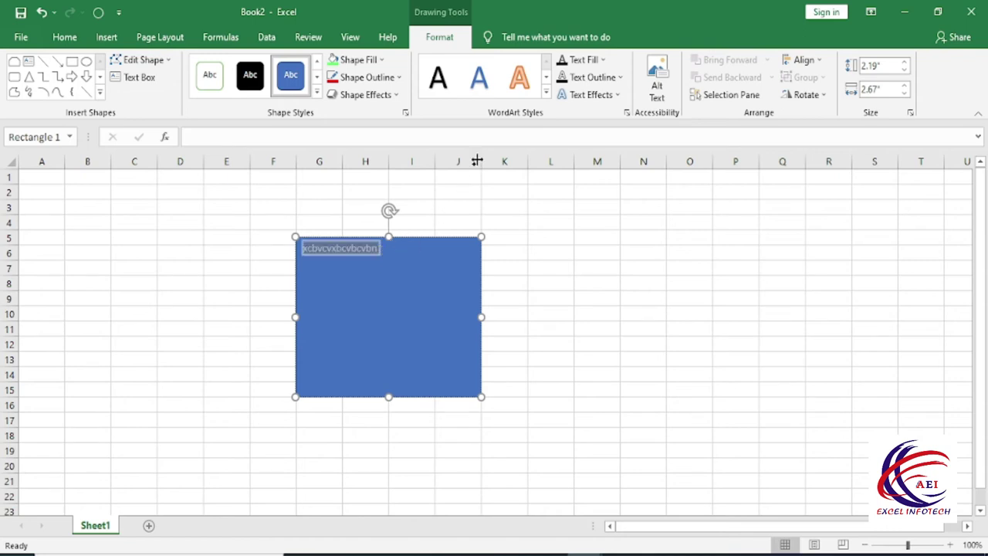
click(518, 79)
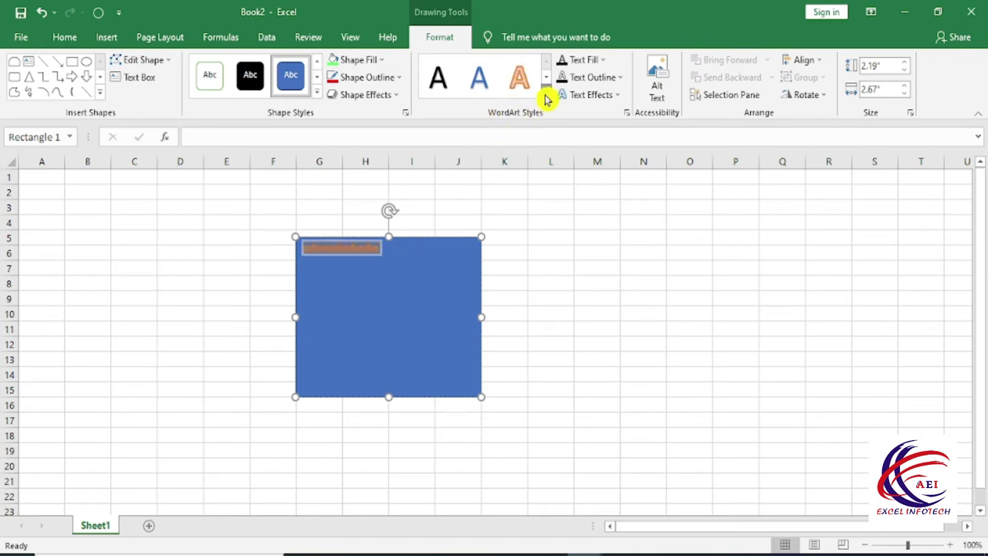
click(545, 94)
click(557, 161)
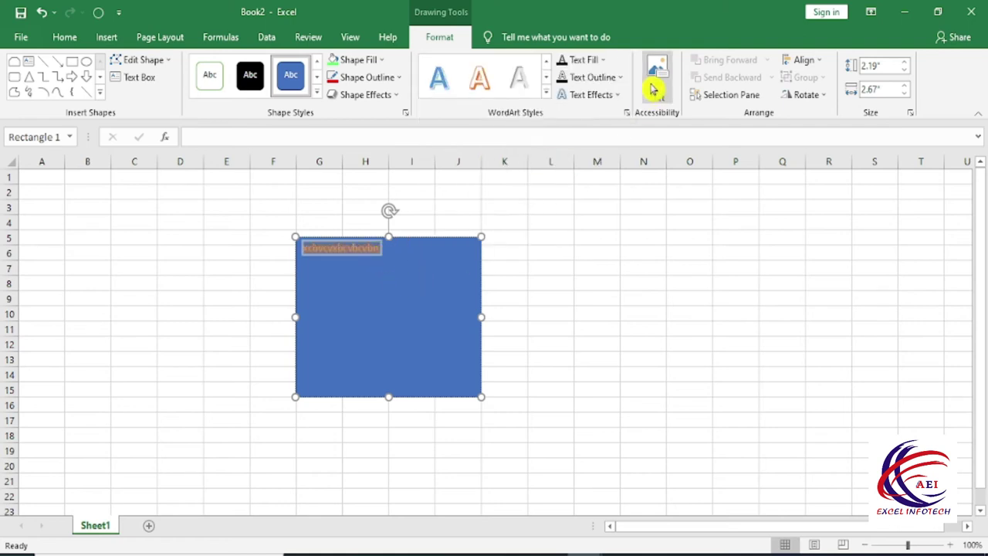
- Enlarge the rectangle to about 3.65 by 6.68 inches, leaving the text colour unchanged
drag(481, 398, 759, 502)
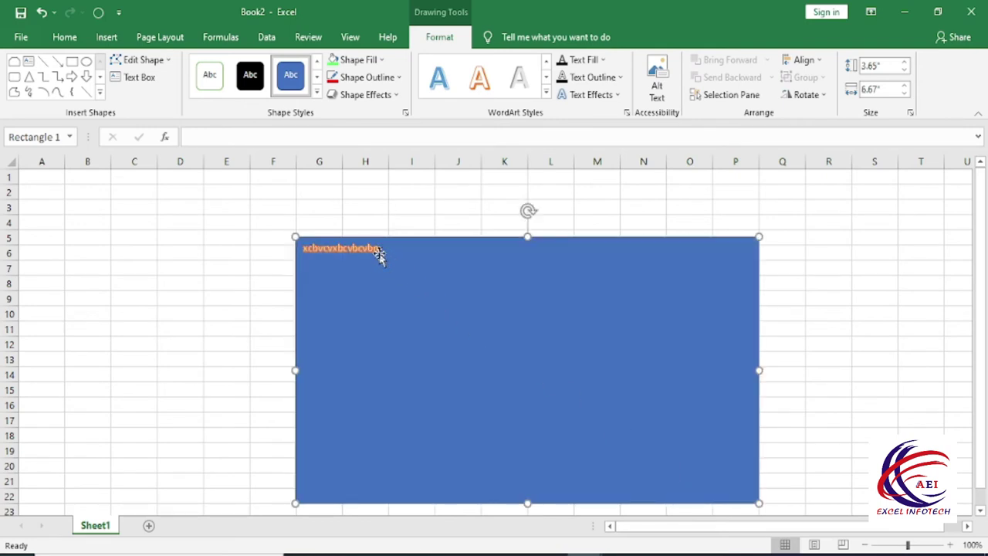
click(606, 61)
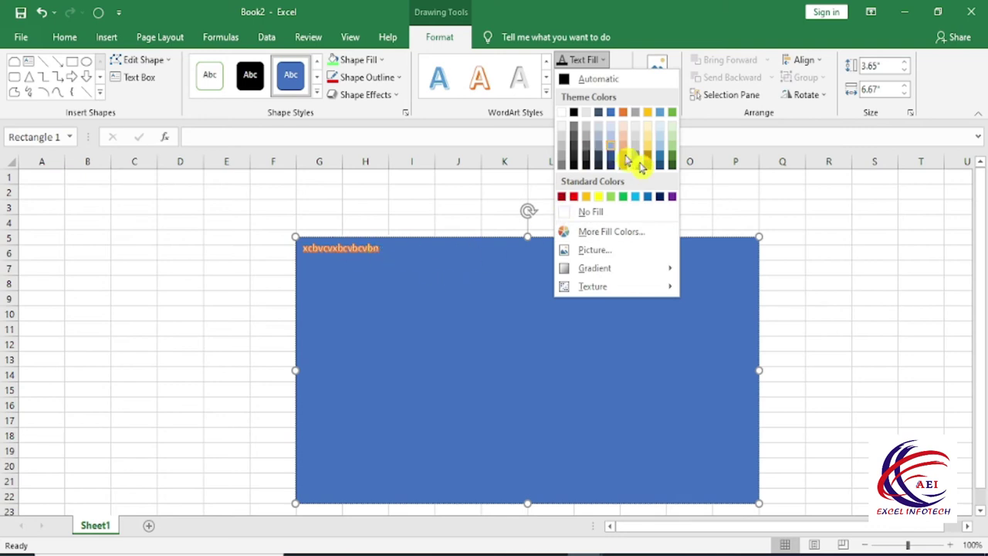
click(721, 181)
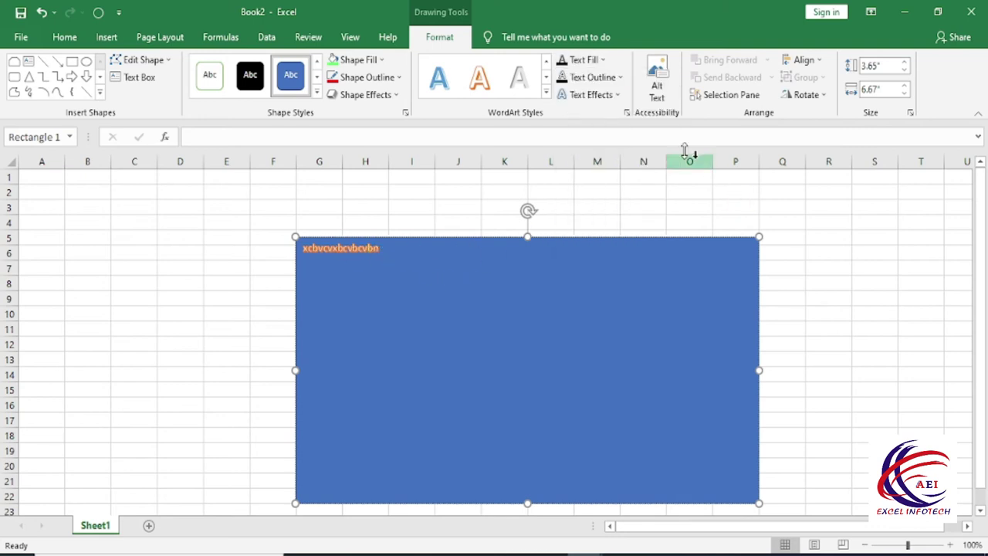
- Remove the text outline and add a reflection effect to the text
click(622, 81)
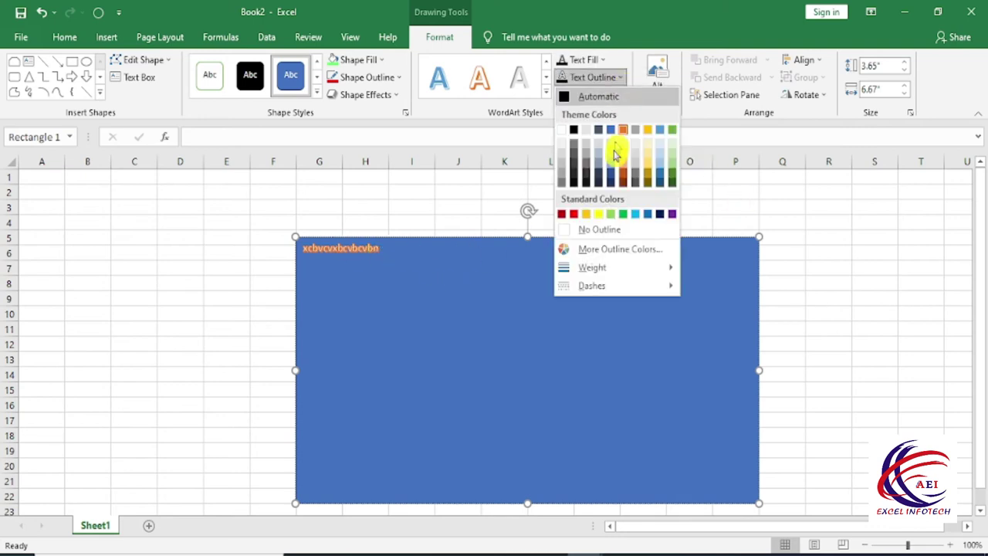
click(594, 229)
click(593, 94)
mouse_move(618, 158)
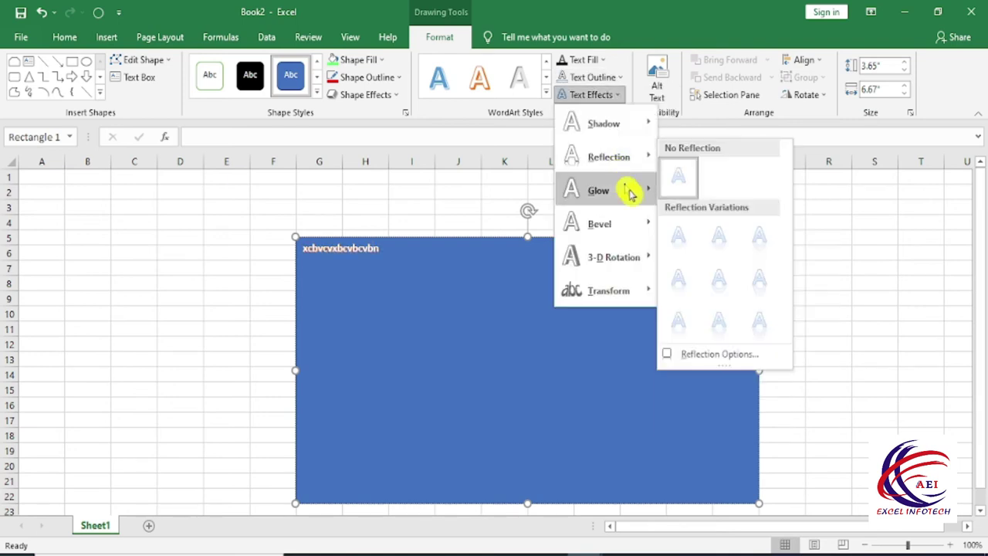
click(678, 236)
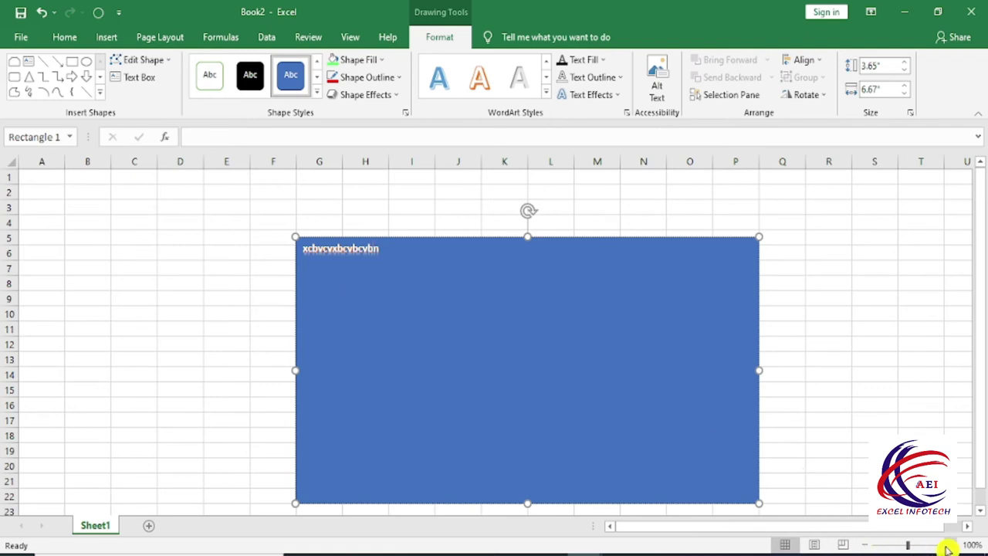
scroll(954, 546, up, 4)
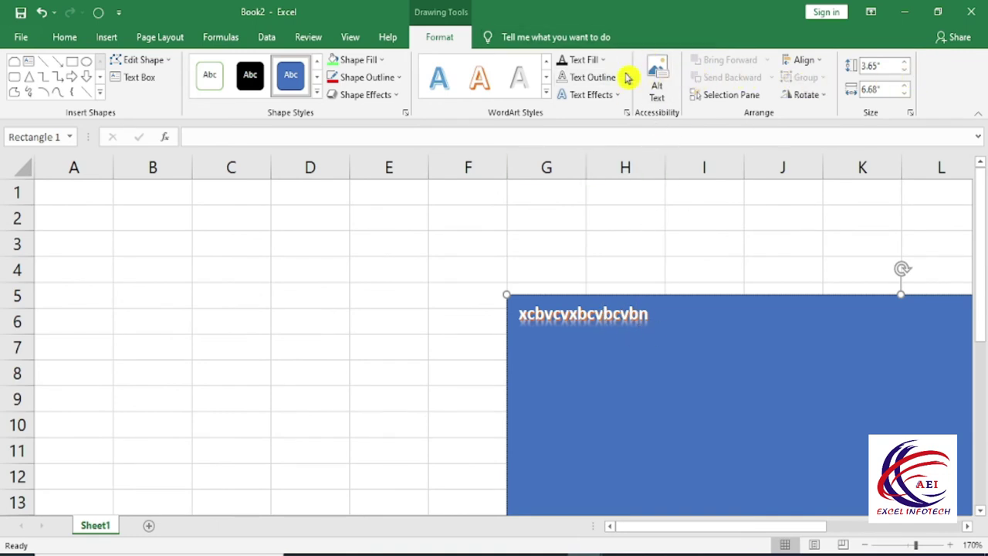
- Undo the rectangle, then insert the Body parts fingerprint icon and place it mid-sheet
key(ctrl+z)
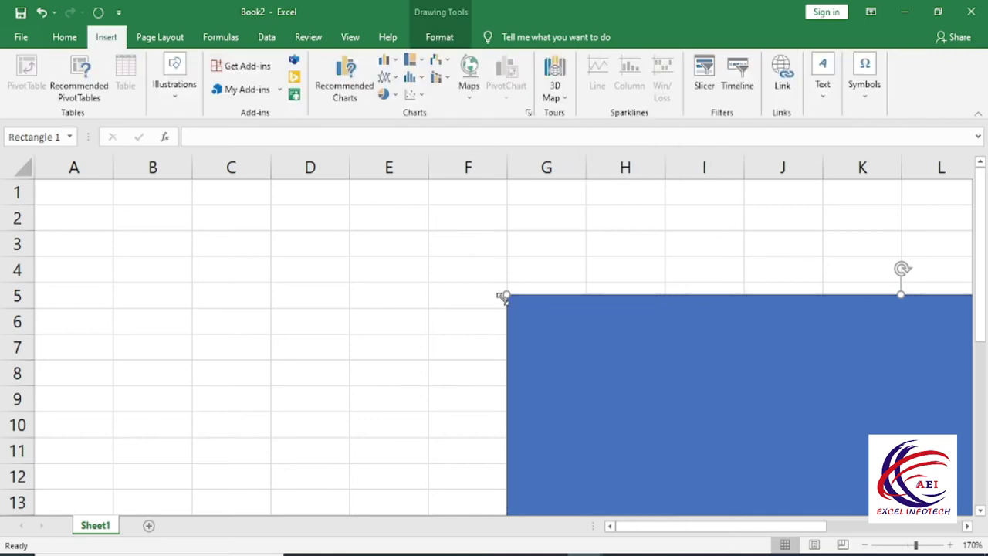
key(ctrl+z)
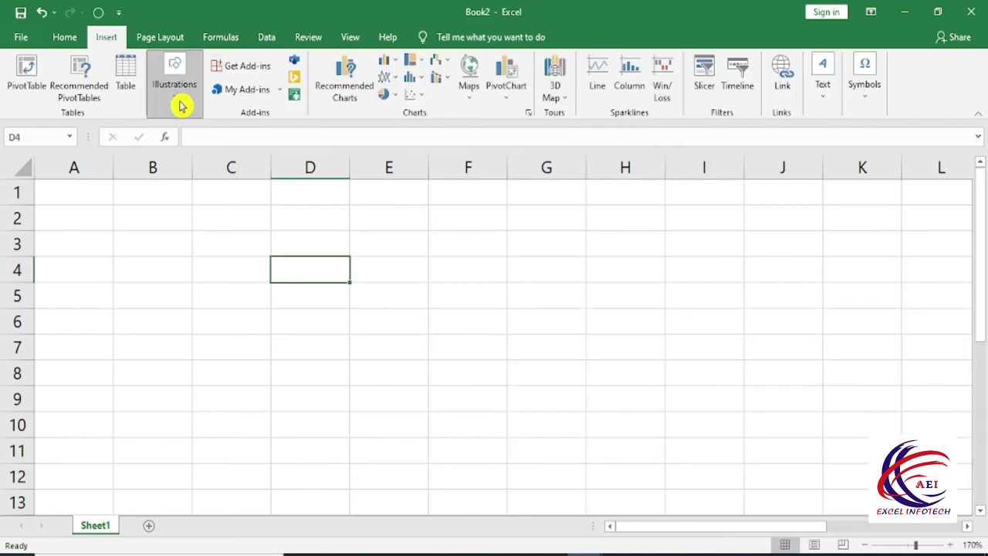
click(181, 99)
click(231, 146)
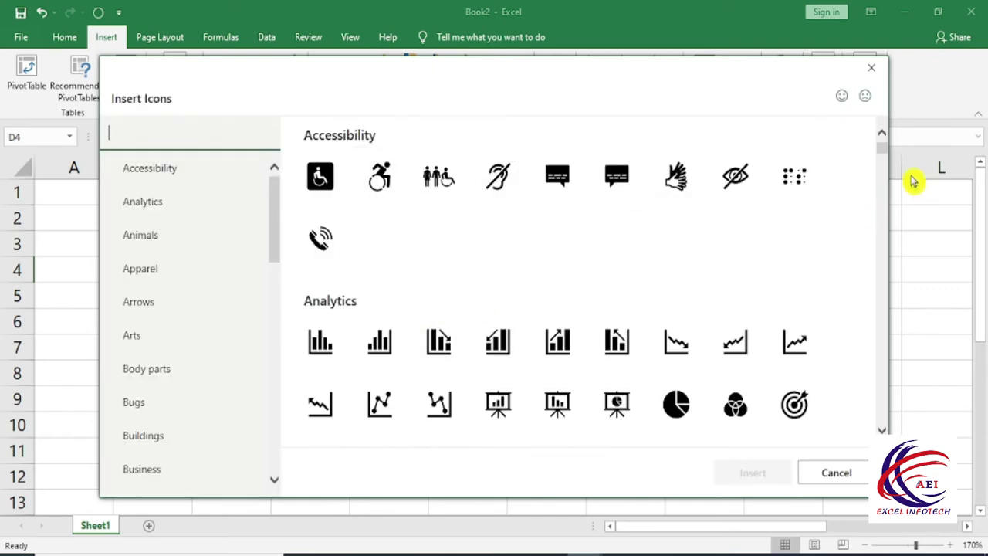
drag(882, 152, 882, 198)
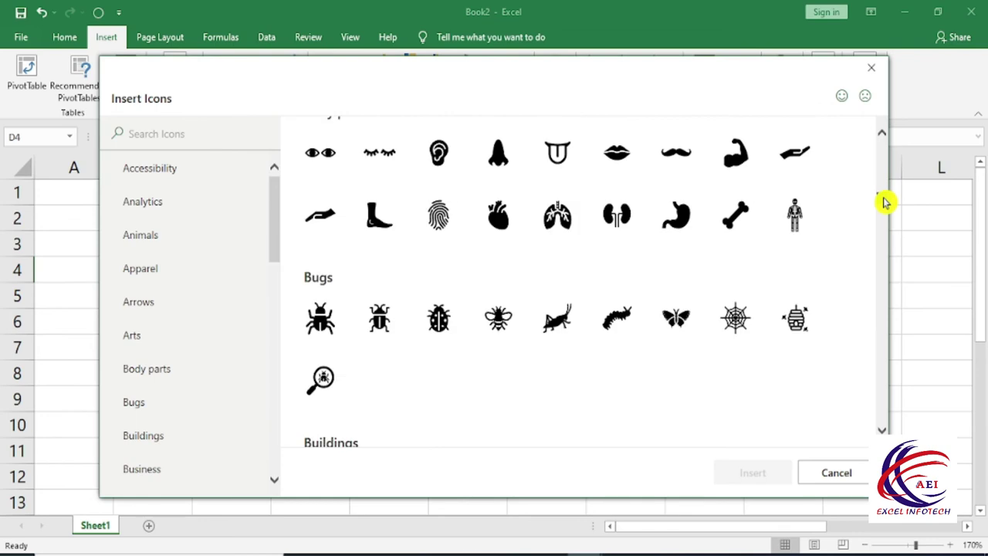
click(433, 220)
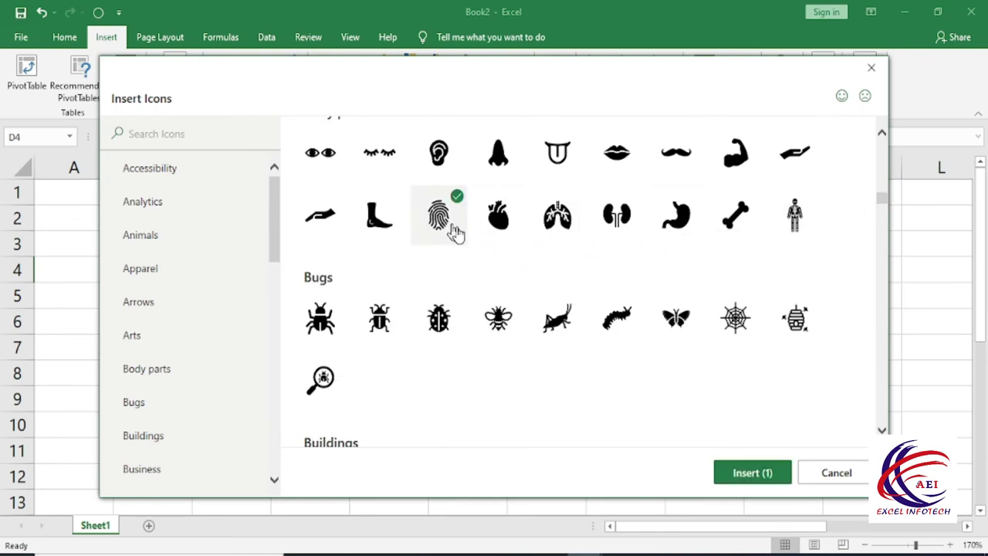
click(745, 477)
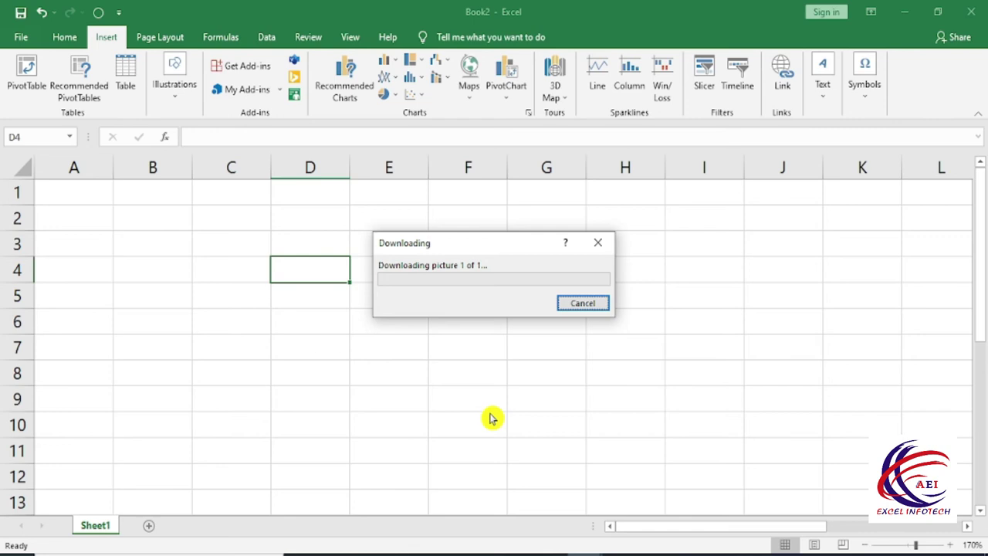
drag(513, 338, 476, 340)
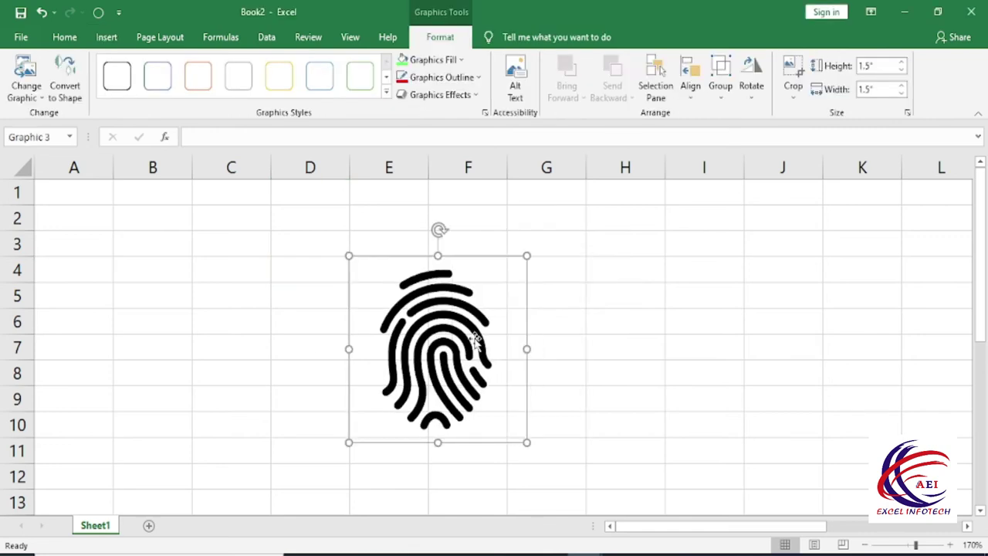
click(29, 100)
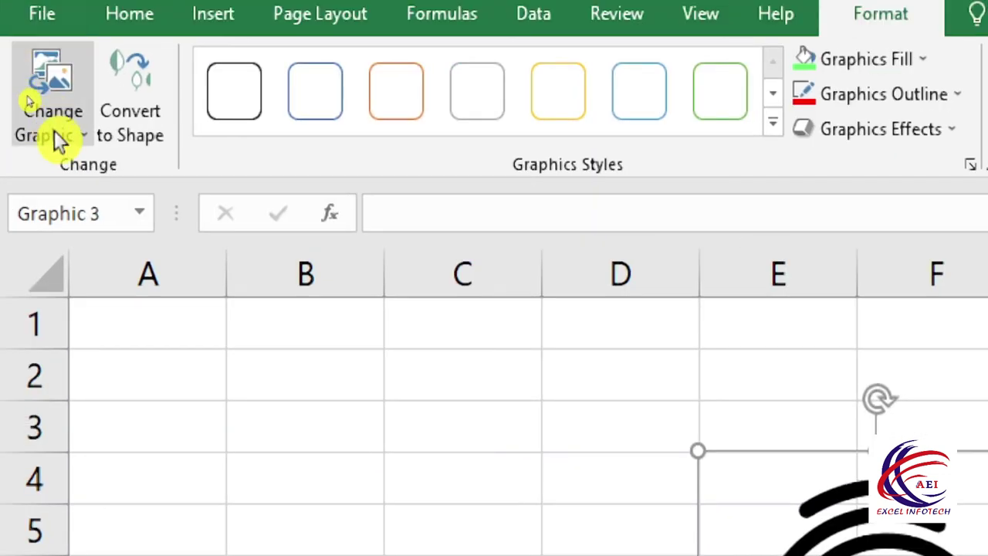
click(31, 105)
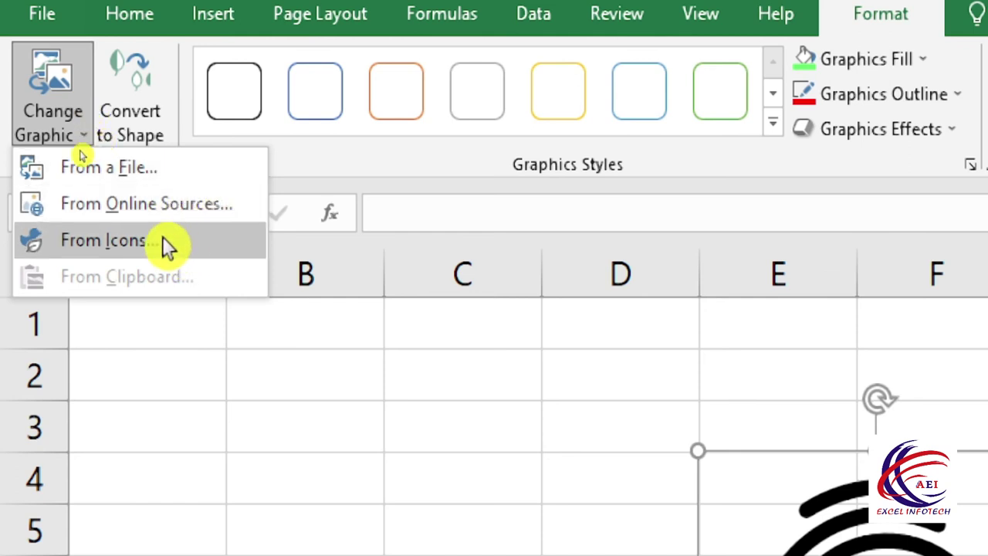
click(137, 173)
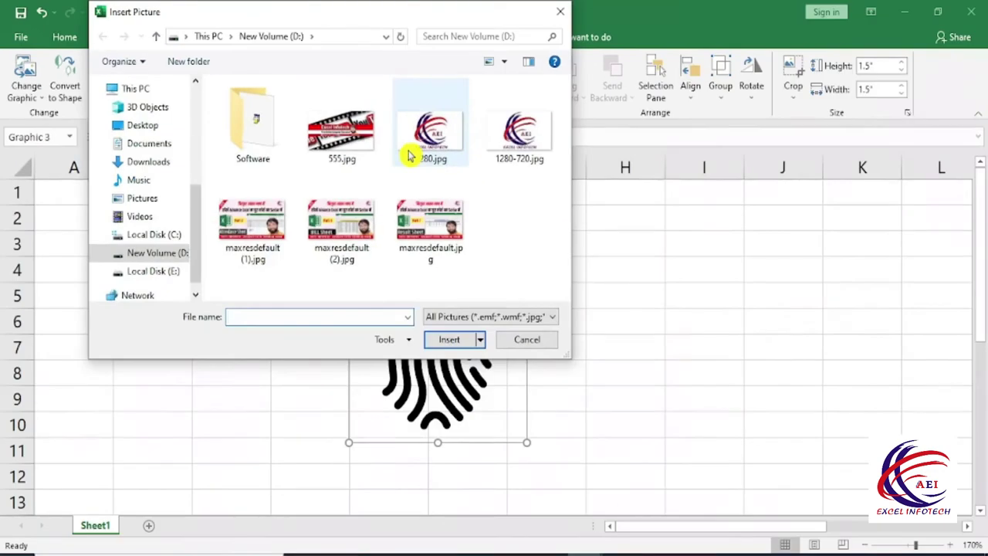
click(361, 147)
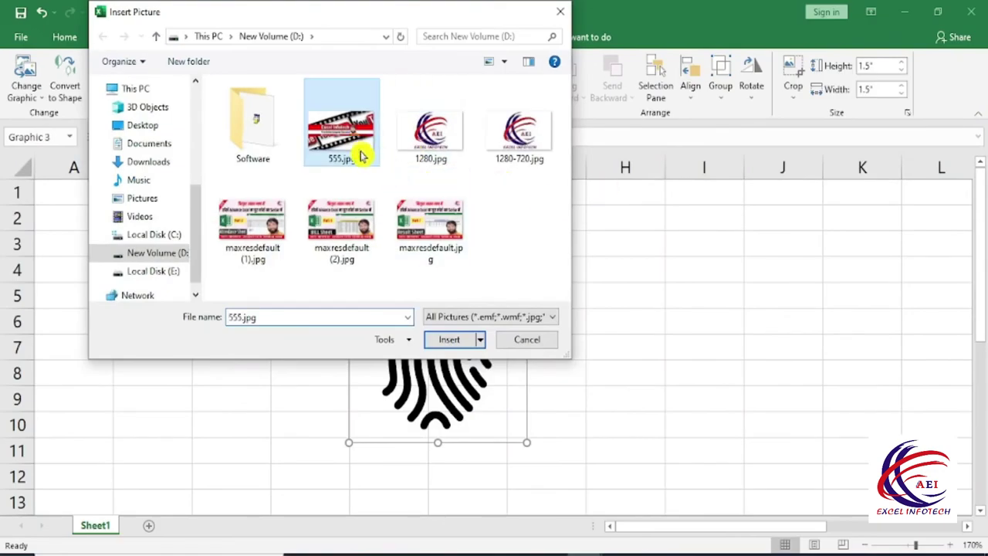
click(448, 340)
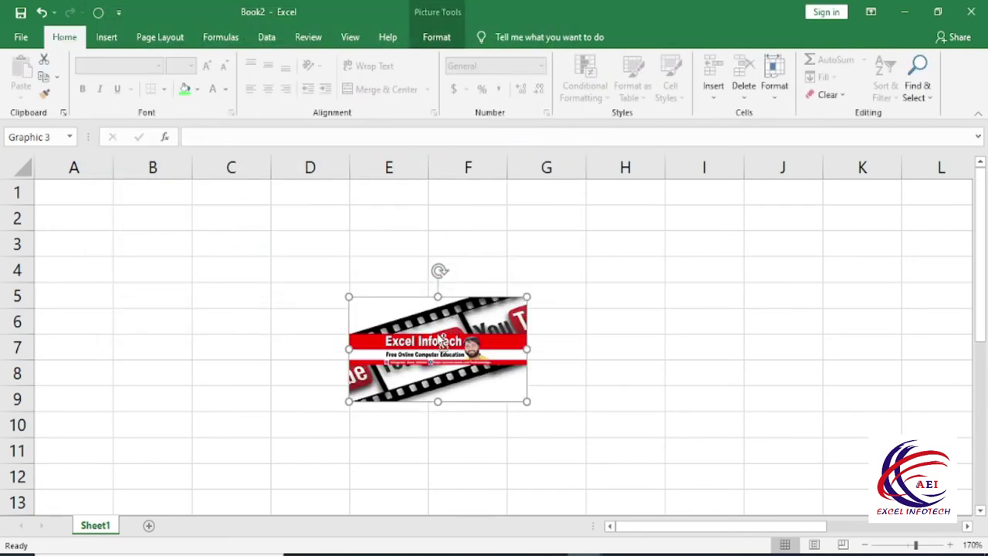
key(ctrl+z)
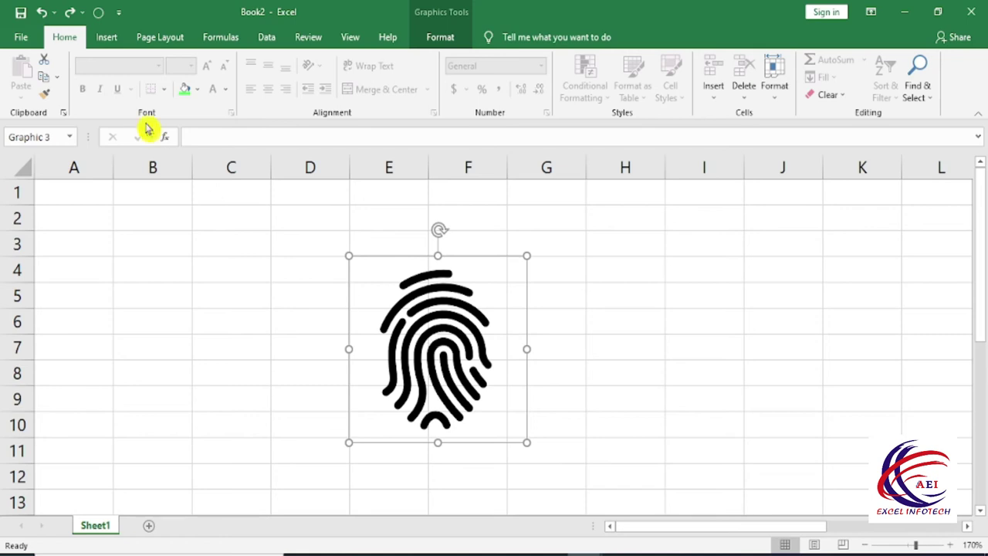
double_click(454, 345)
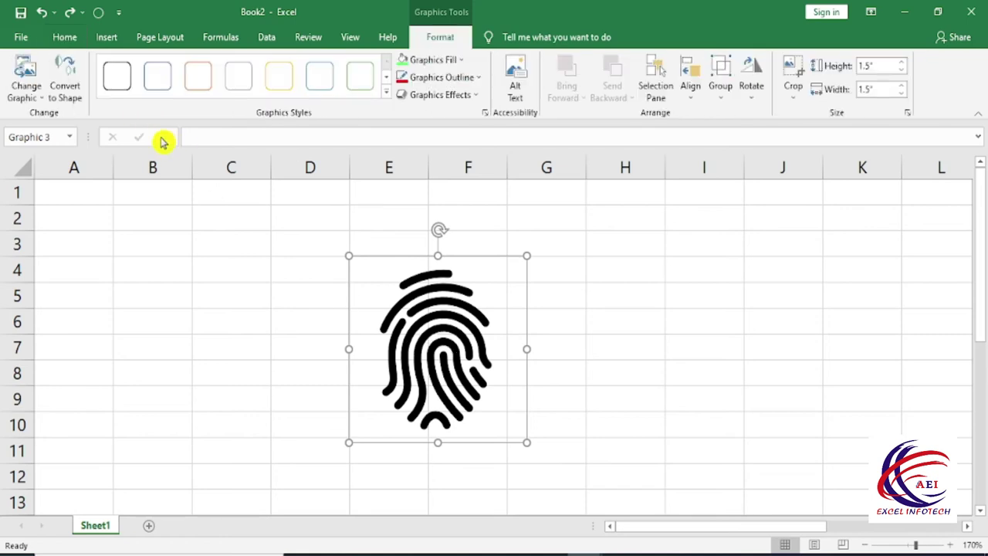
click(76, 98)
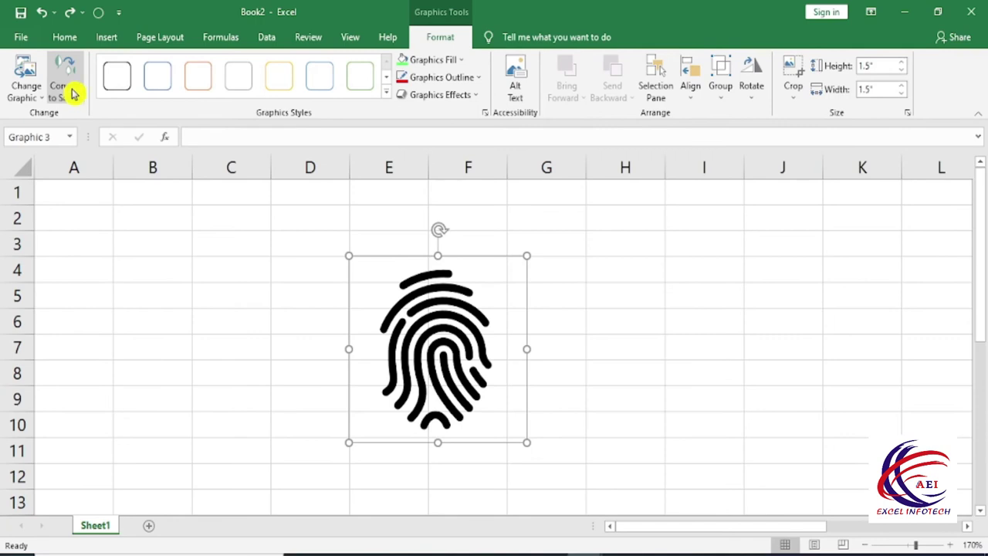
click(74, 91)
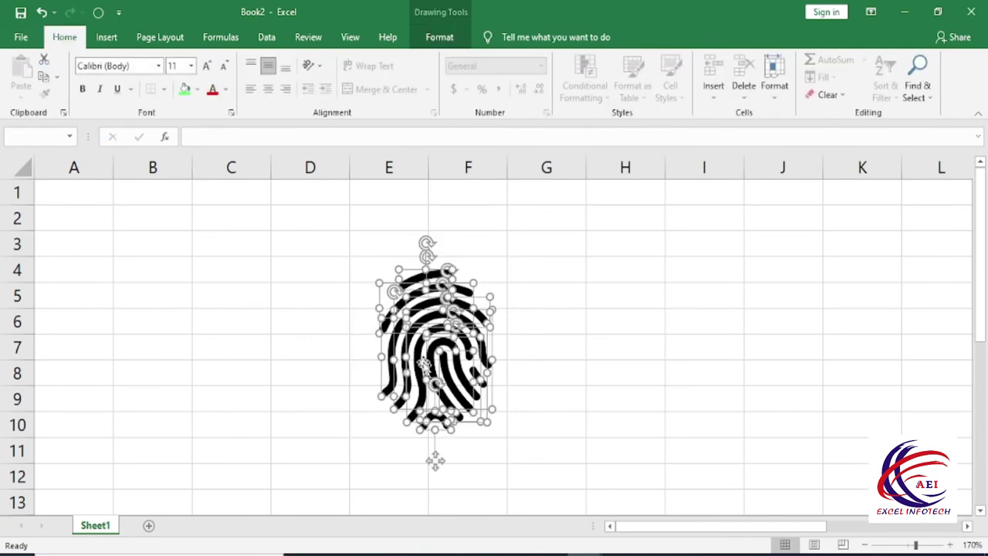
click(521, 313)
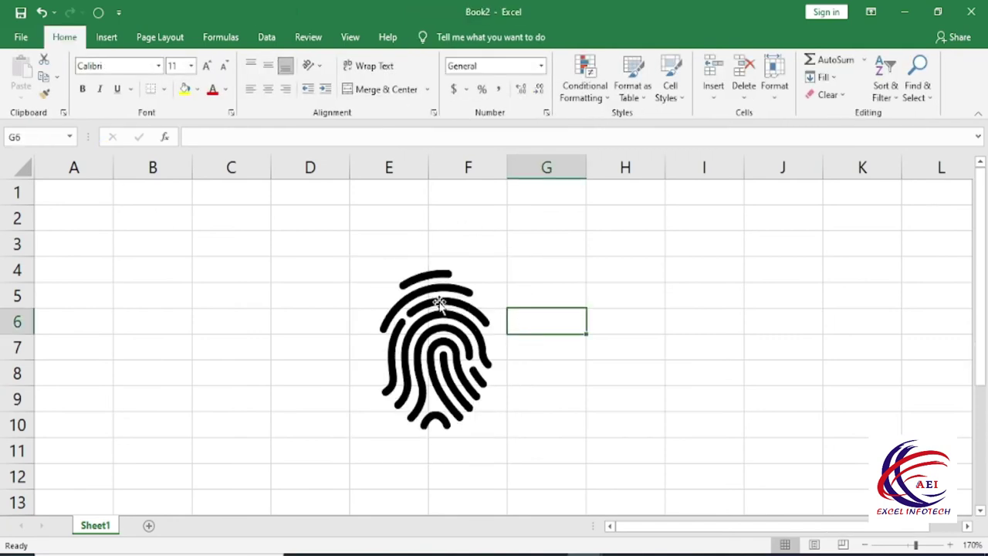
drag(426, 278, 409, 249)
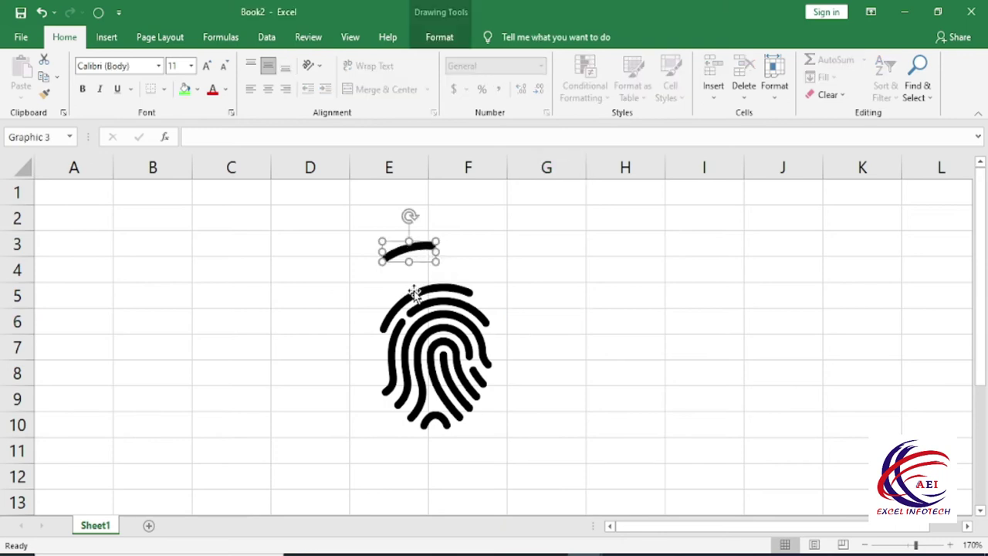
drag(432, 307, 386, 290)
drag(450, 303, 480, 280)
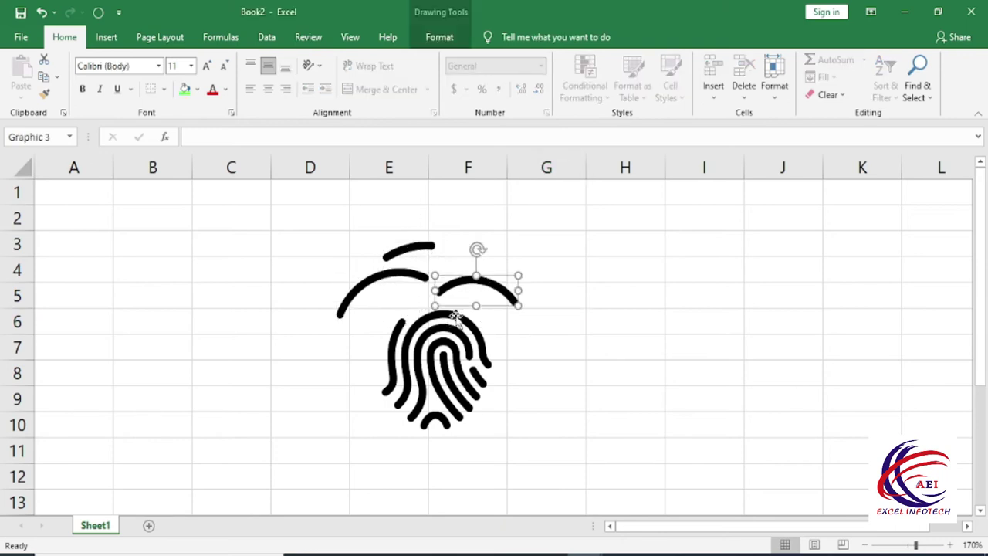
drag(456, 323, 507, 320)
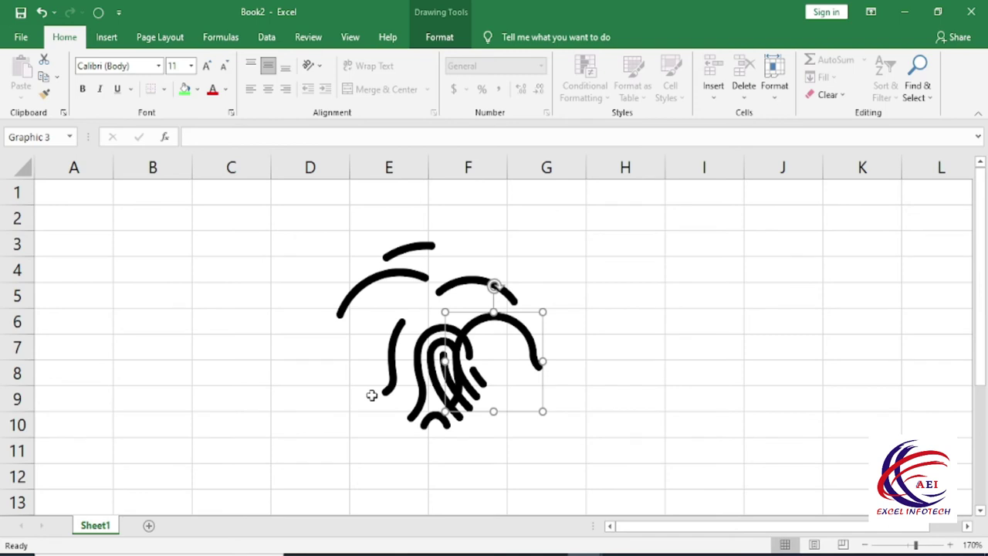
key(ctrl+z)
key(ctrl+z)
key(ctrl+z)
key(ctrl+z)
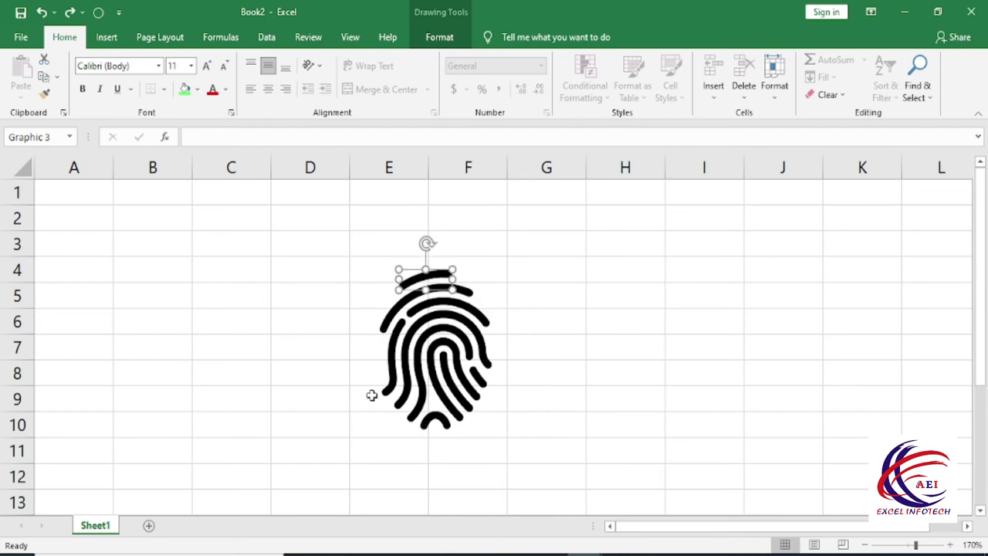
key(ctrl+z)
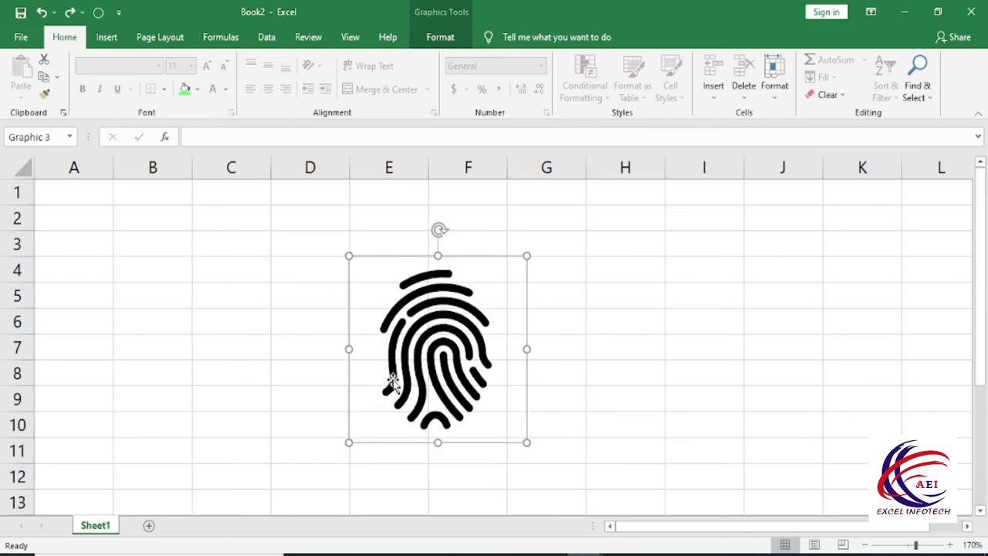
- Fill the fingerprint icon dark orange and drag it right to around column H
double_click(410, 374)
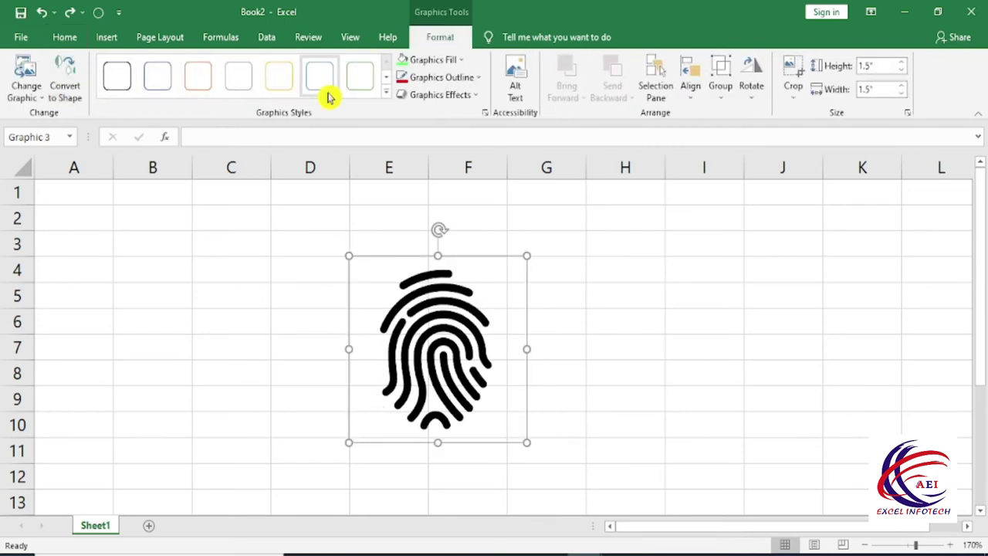
click(386, 94)
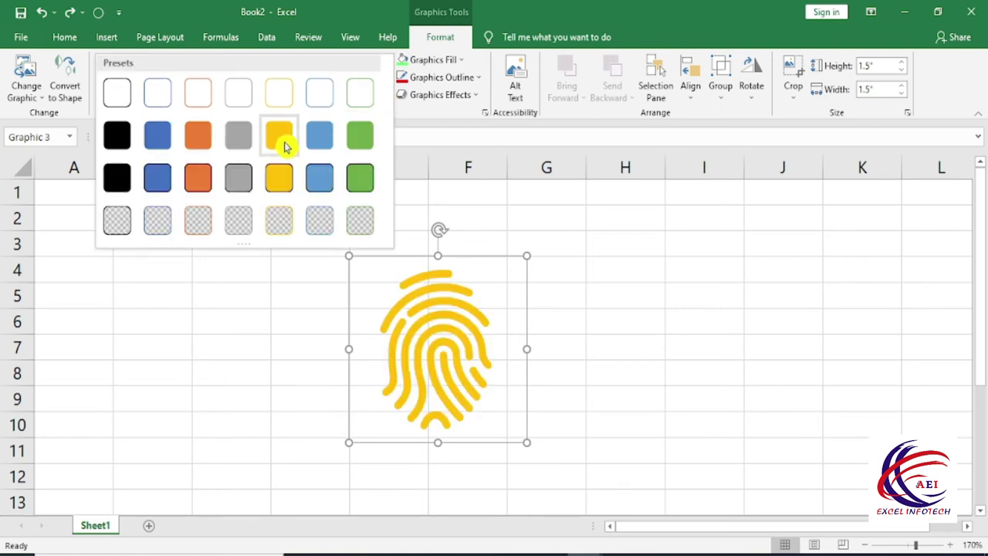
click(431, 59)
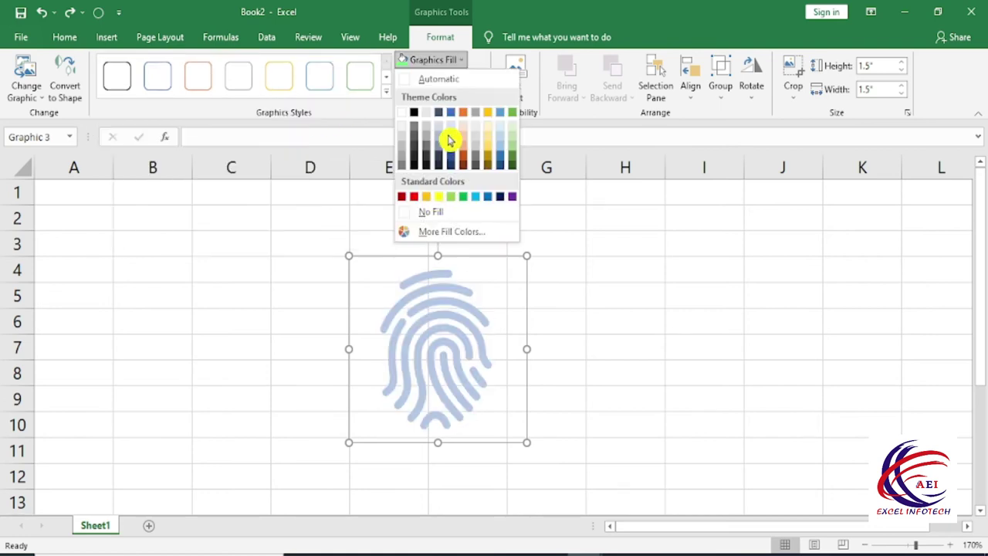
click(460, 157)
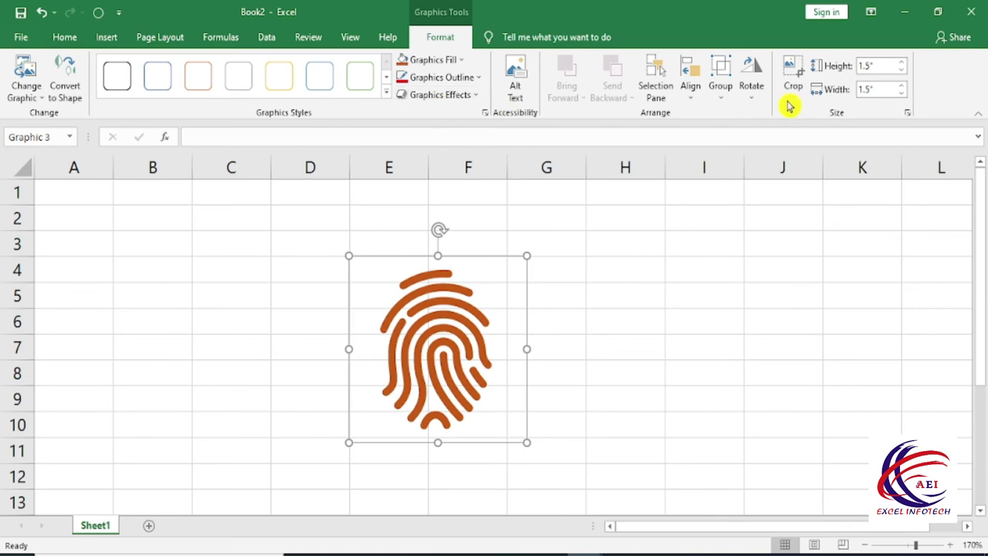
mouse_move(414, 325)
mouse_down()
mouse_move(710, 284)
mouse_move(630, 291)
mouse_up()
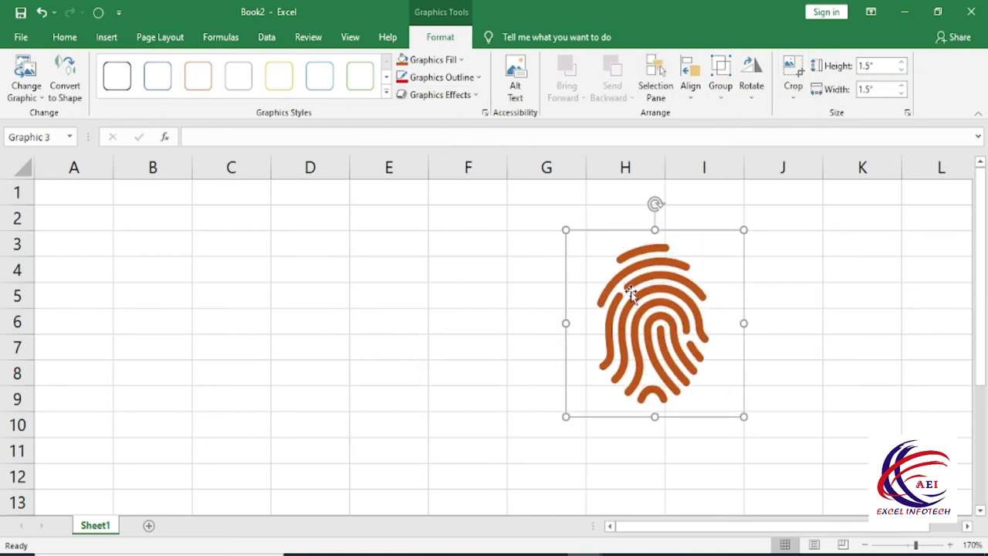
click(107, 37)
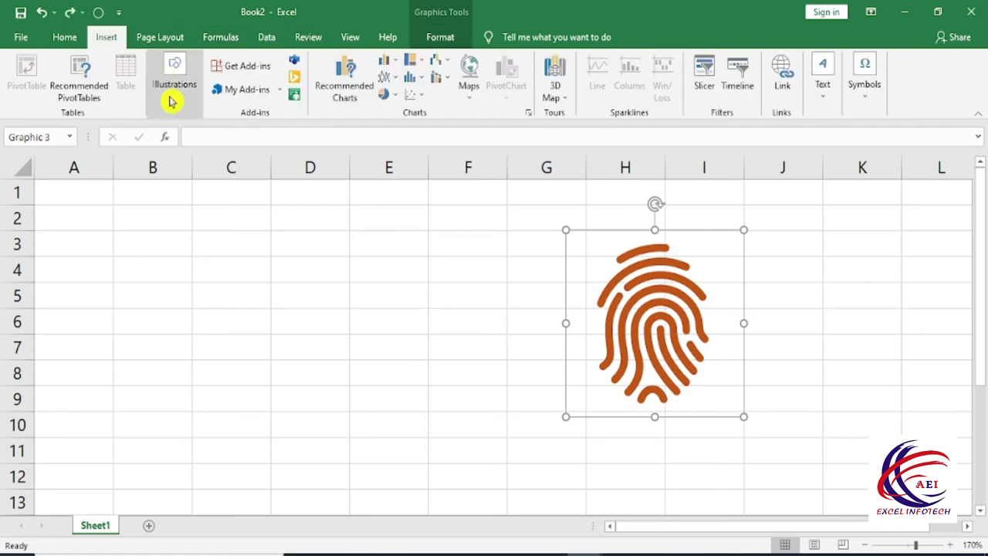
- Open Illustrations and show the 3D Models source dropdown
click(173, 102)
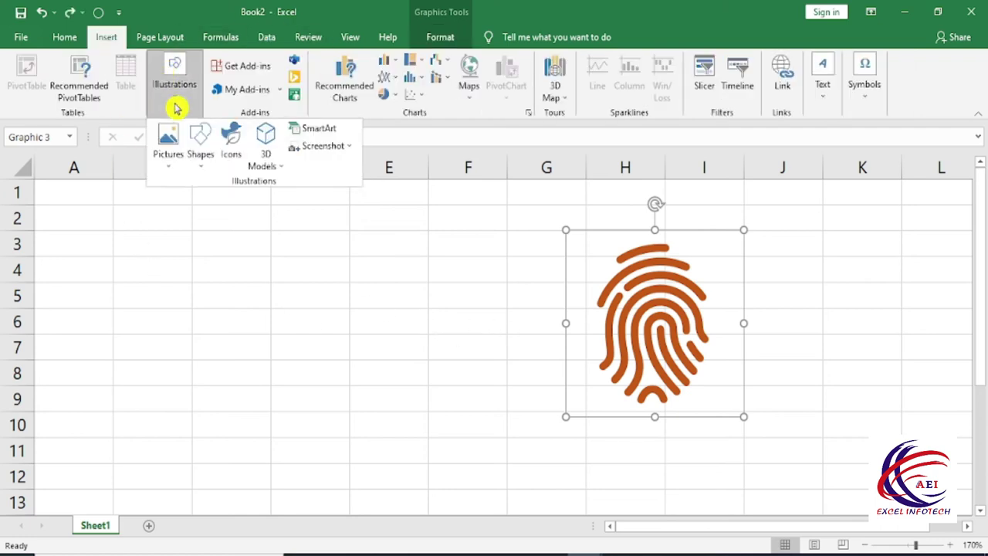
click(278, 176)
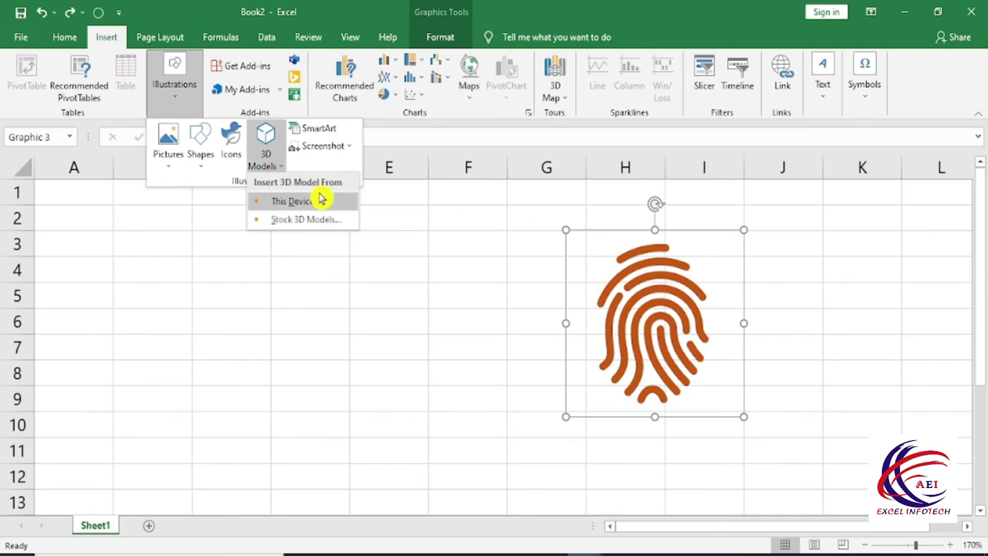
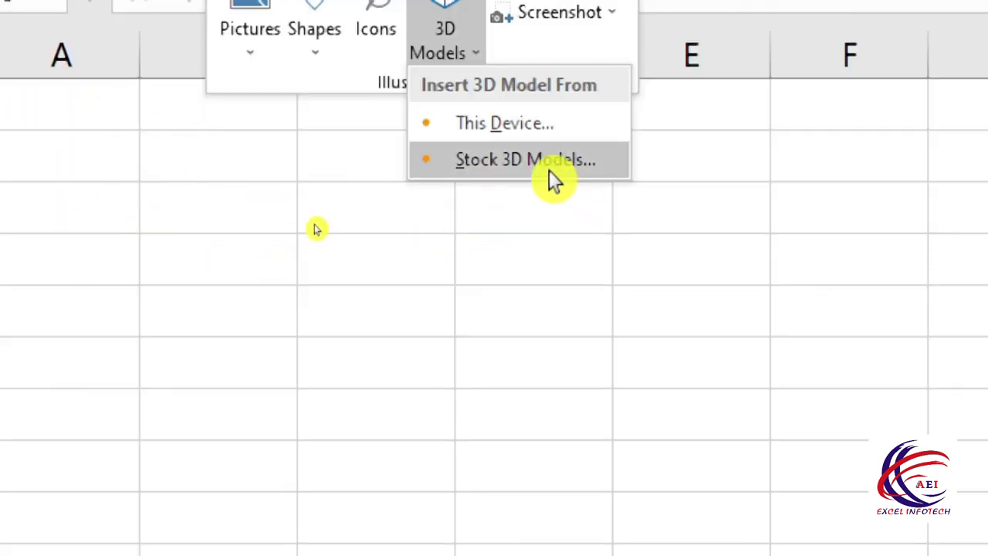
- Insert the microscope model from the Toys category of Stock 3D Models
click(549, 170)
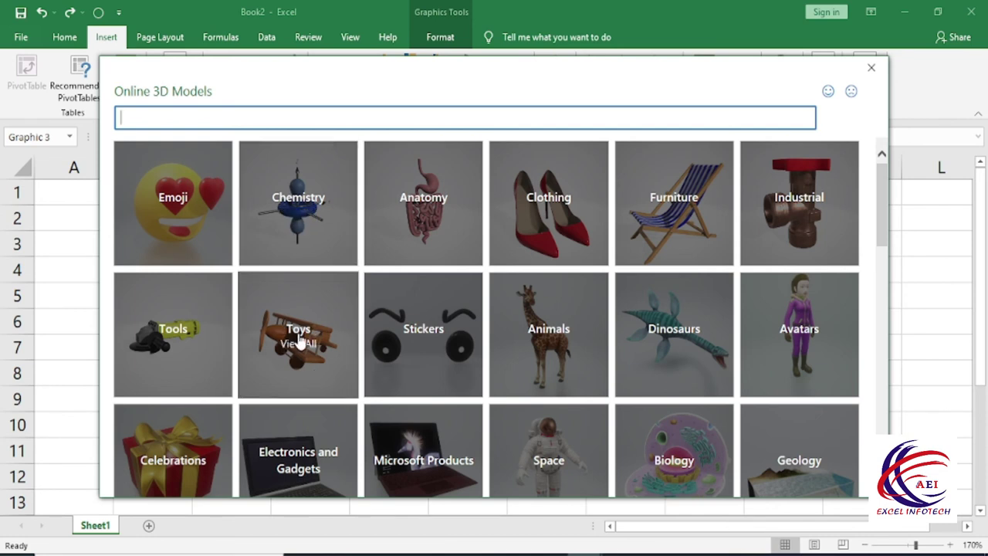
click(299, 339)
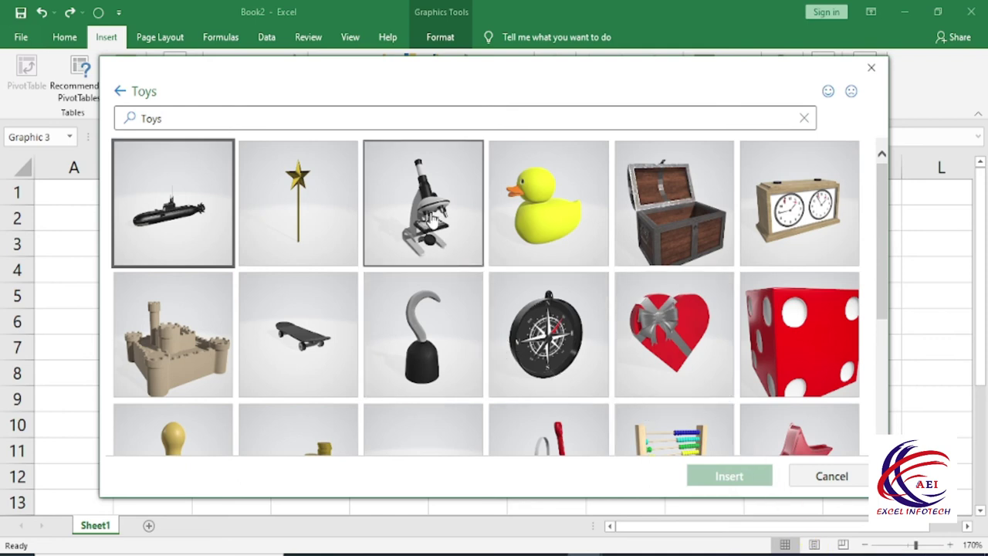
click(433, 219)
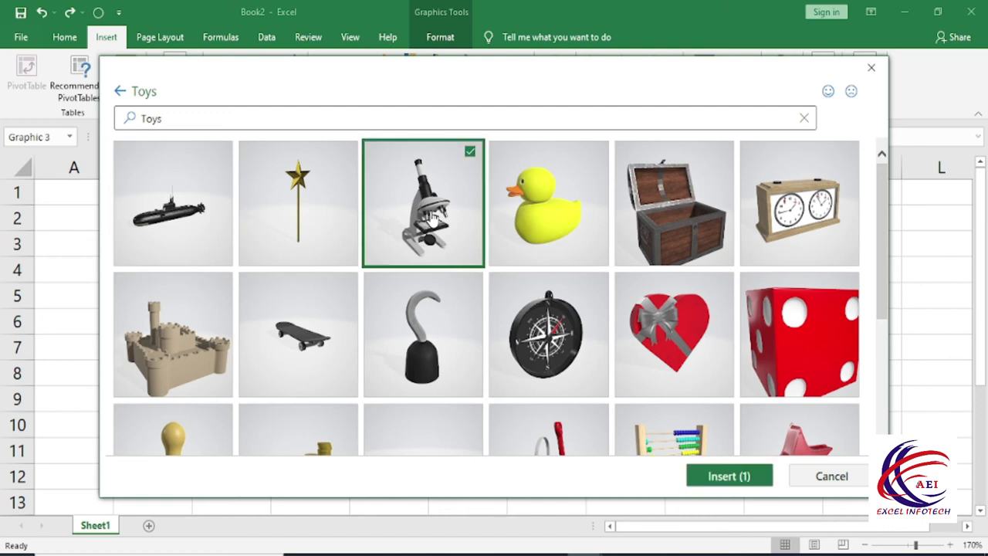
click(728, 484)
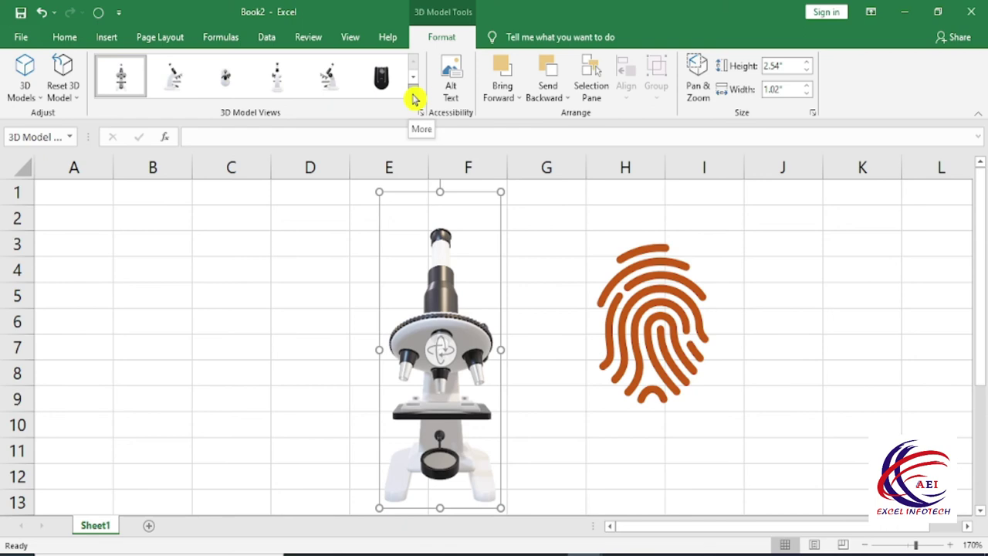
- Rotate the microscope to a tilted side angle, leaving it 2.43" high by 1.56" wide
click(415, 99)
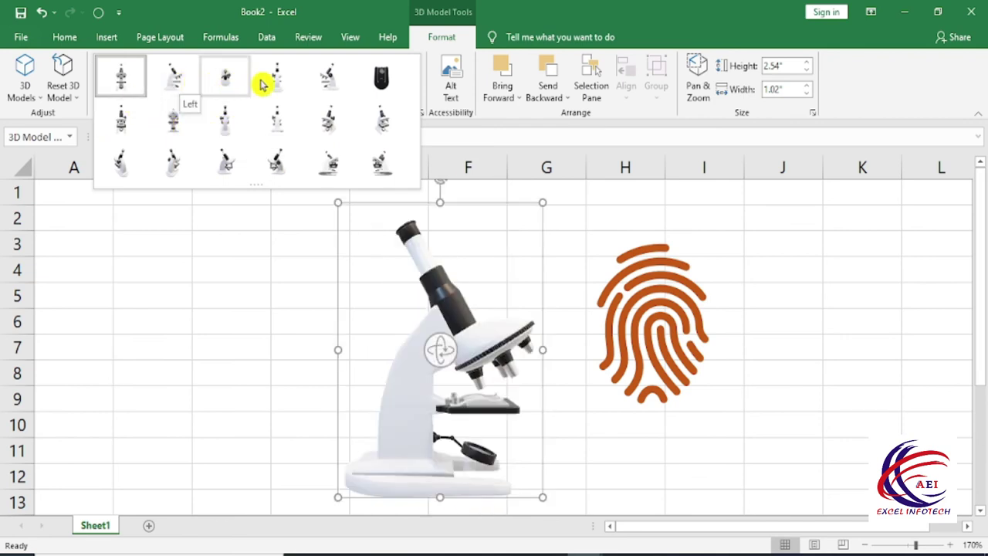
click(226, 284)
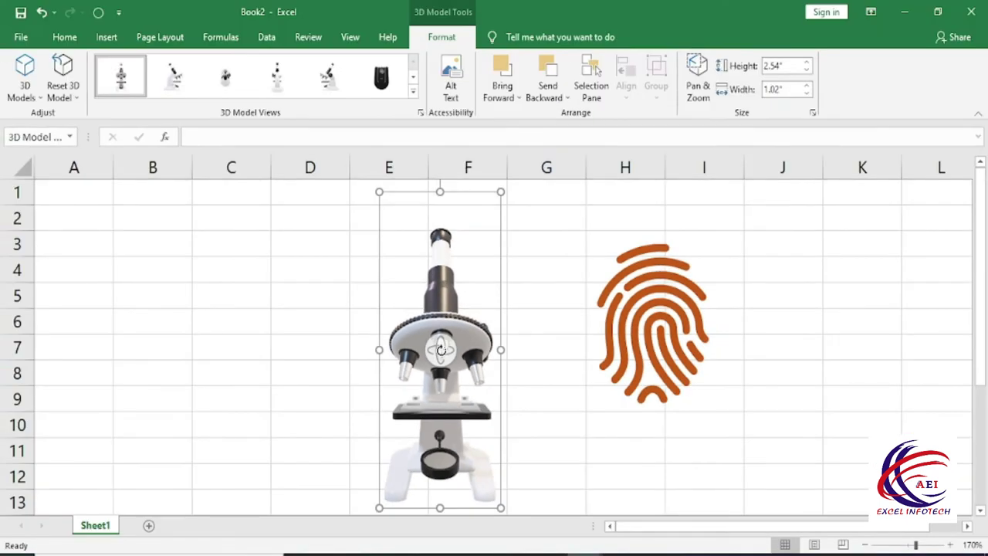
mouse_move(441, 349)
mouse_down()
mouse_move(348, 345)
mouse_move(375, 253)
mouse_move(578, 255)
mouse_move(388, 233)
mouse_move(220, 335)
mouse_move(162, 286)
mouse_up()
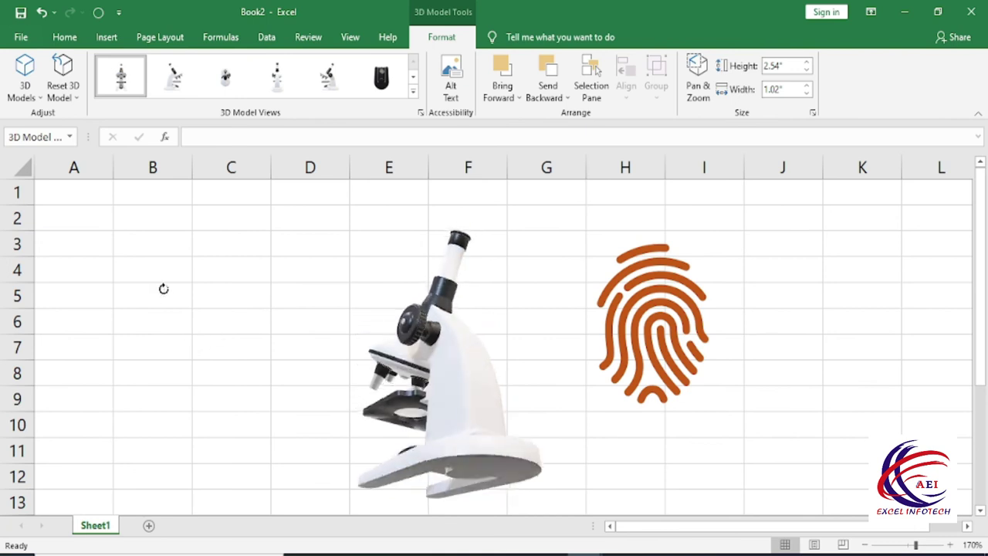
drag(316, 351, 260, 335)
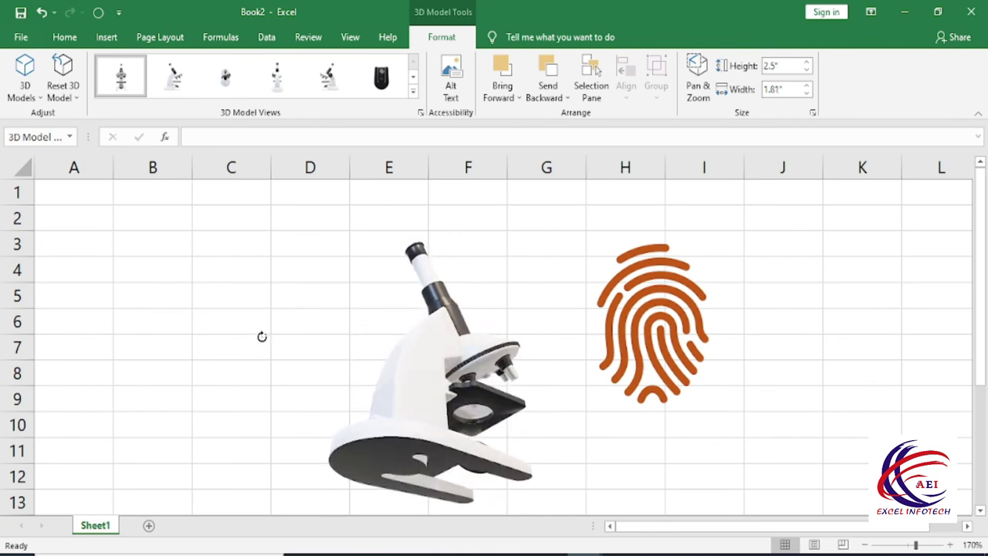
mouse_move(443, 348)
mouse_down()
mouse_move(405, 343)
mouse_move(281, 385)
mouse_move(212, 357)
mouse_move(346, 337)
mouse_move(489, 353)
mouse_move(551, 324)
mouse_move(316, 347)
mouse_move(306, 392)
mouse_move(474, 396)
mouse_up()
mouse_move(393, 344)
mouse_down()
mouse_move(336, 347)
mouse_move(220, 324)
mouse_move(216, 311)
mouse_up()
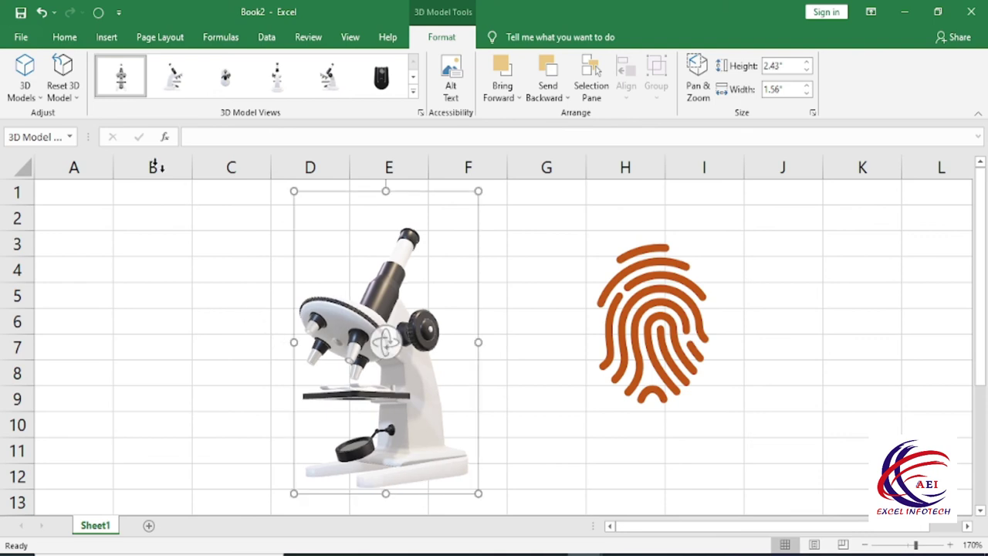
click(33, 95)
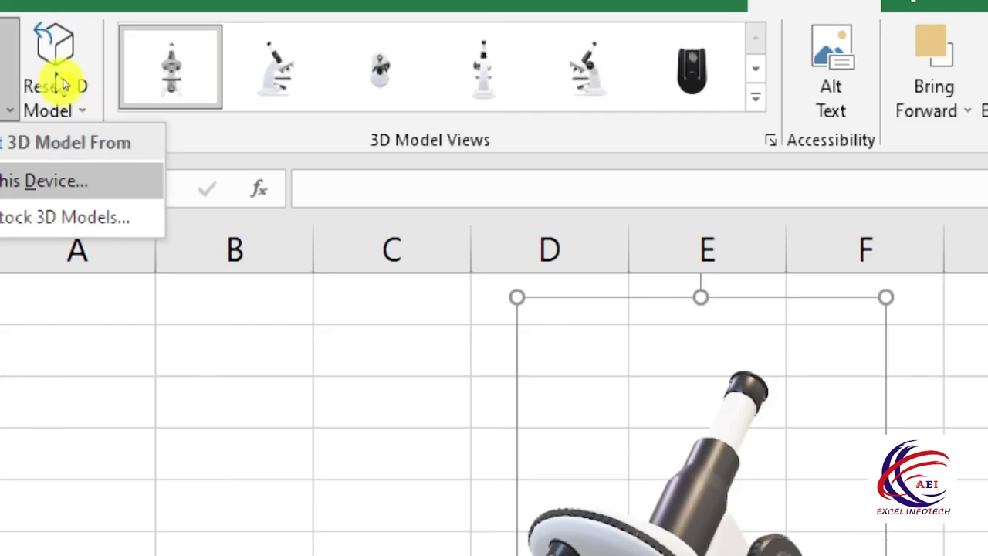
- Reset the microscope to its default front view and adjust its zoom with Pan & Zoom
click(63, 85)
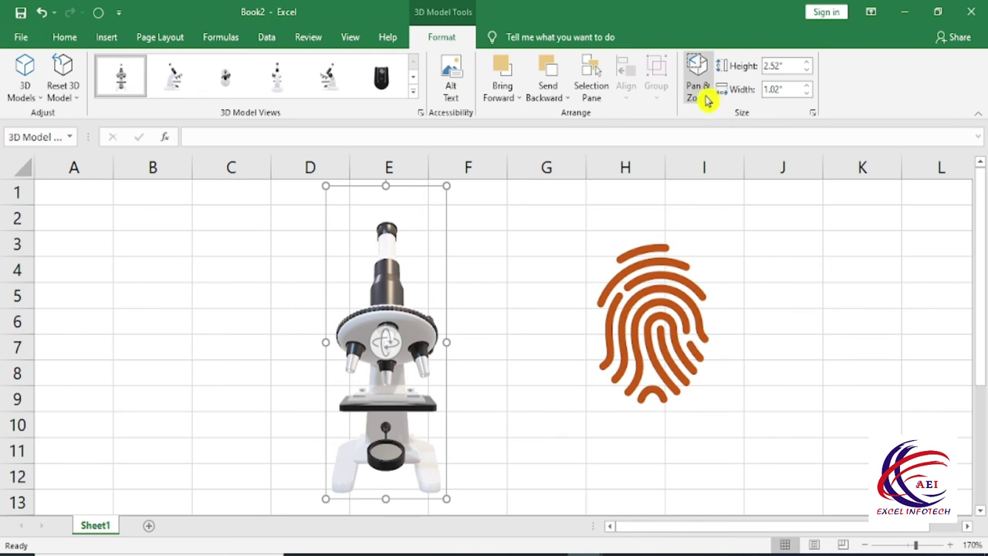
click(703, 87)
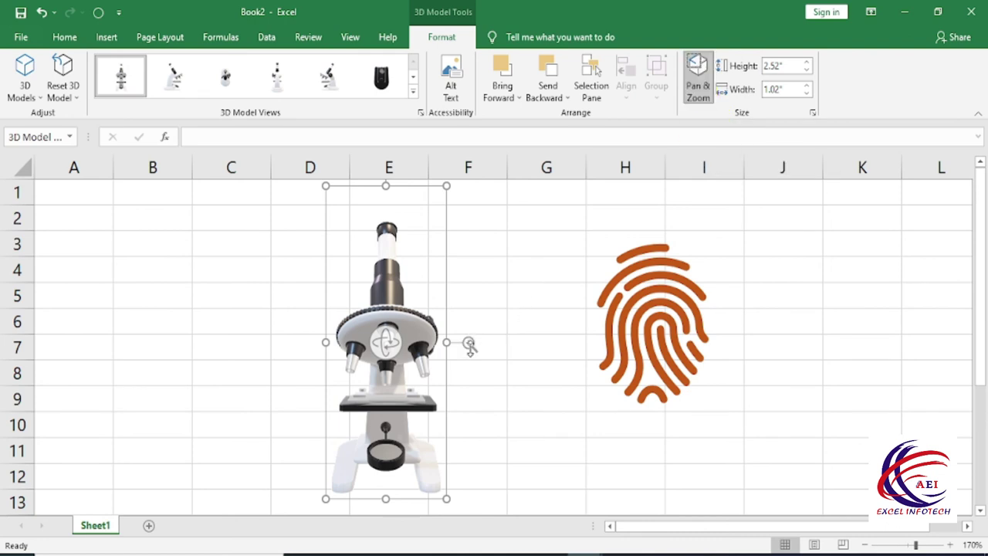
mouse_move(469, 345)
mouse_down()
mouse_move(469, 301)
mouse_move(477, 402)
mouse_up()
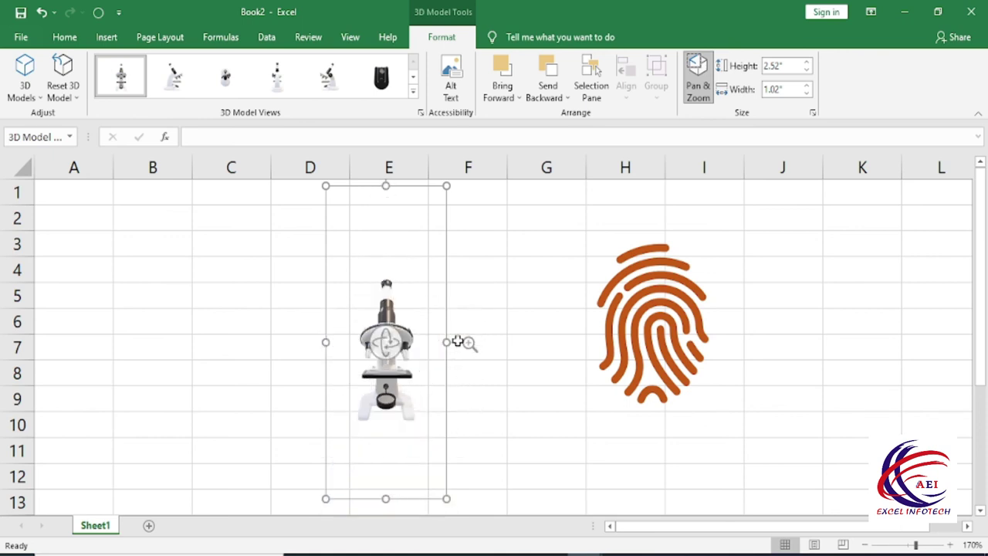
drag(469, 344, 482, 292)
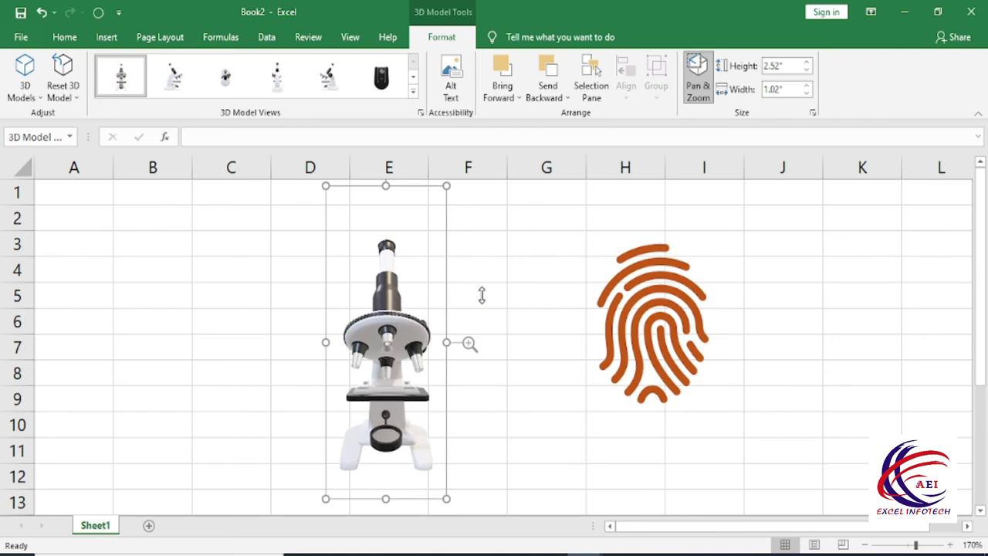
click(471, 349)
click(429, 340)
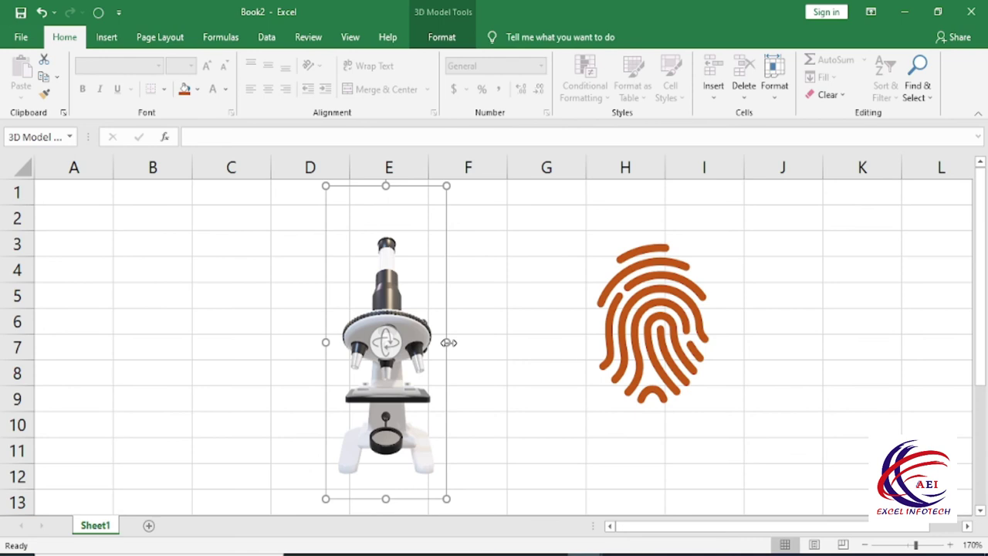
click(105, 38)
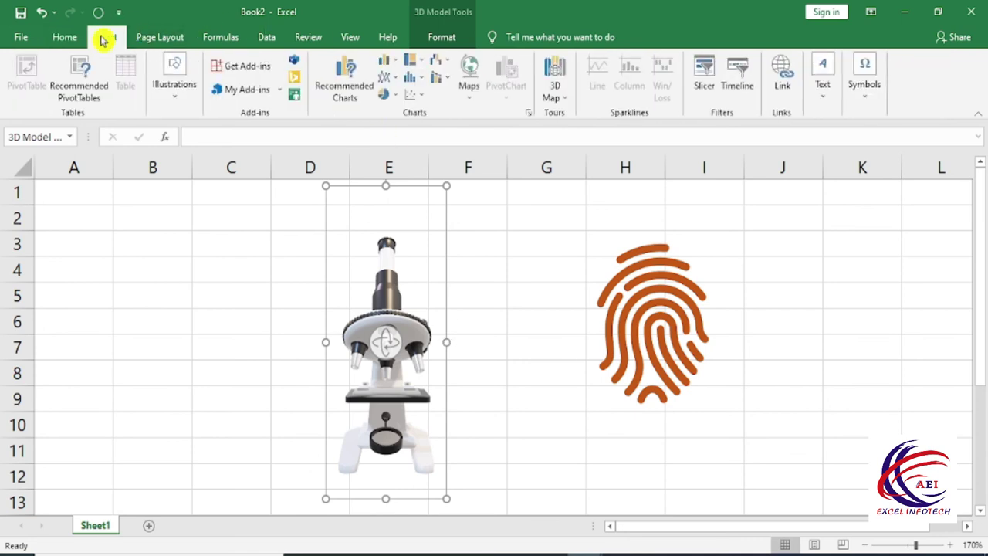
- Insert a Gear SmartArt diagram from the Cycle layouts
click(182, 105)
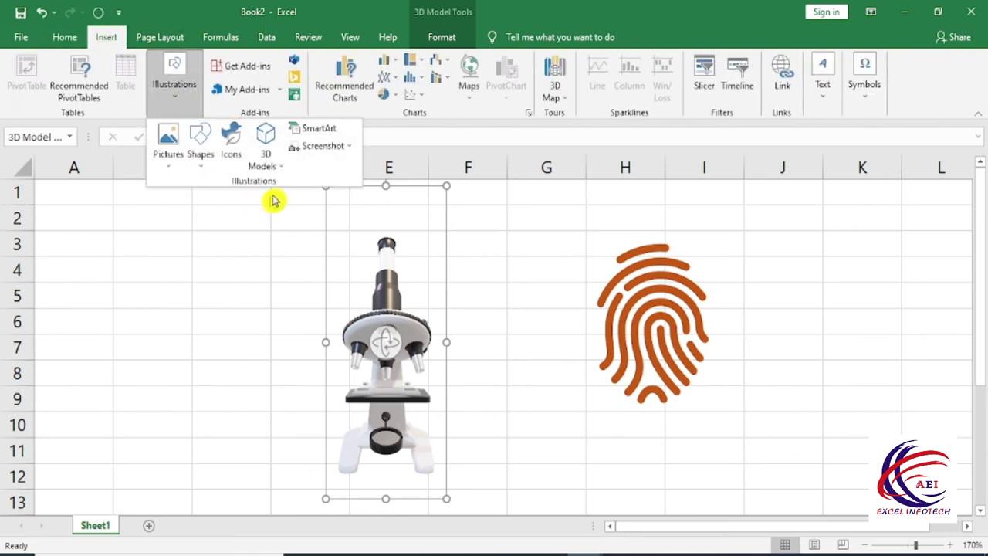
click(330, 136)
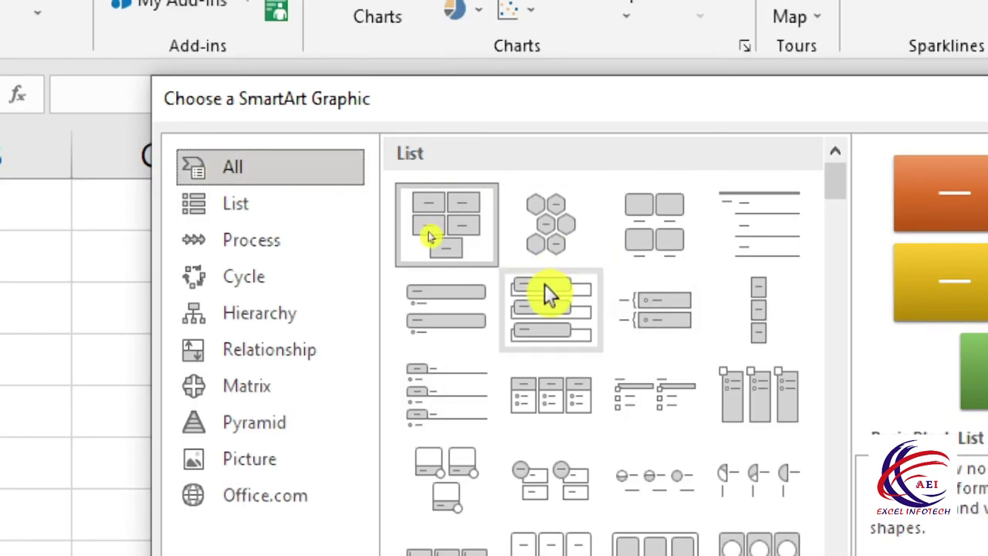
click(265, 203)
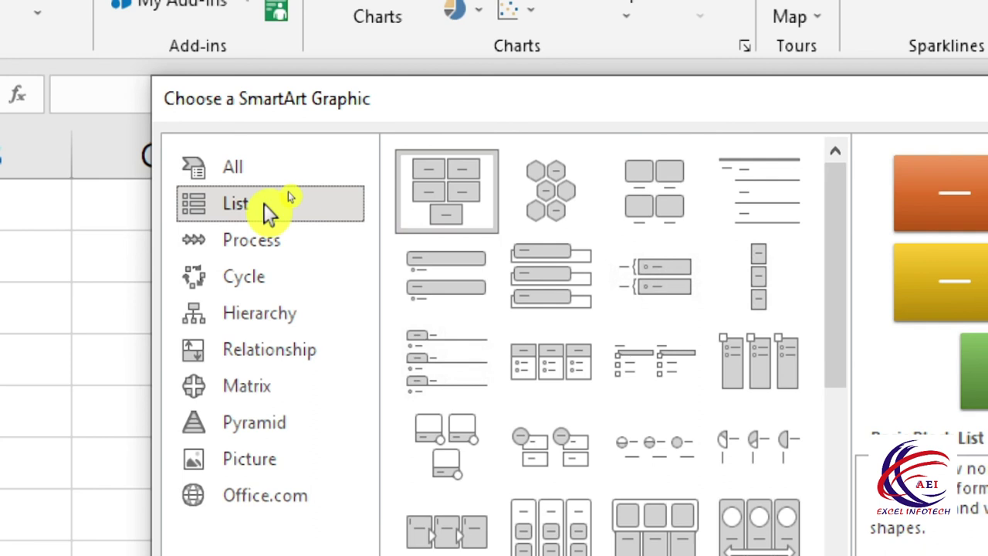
click(313, 243)
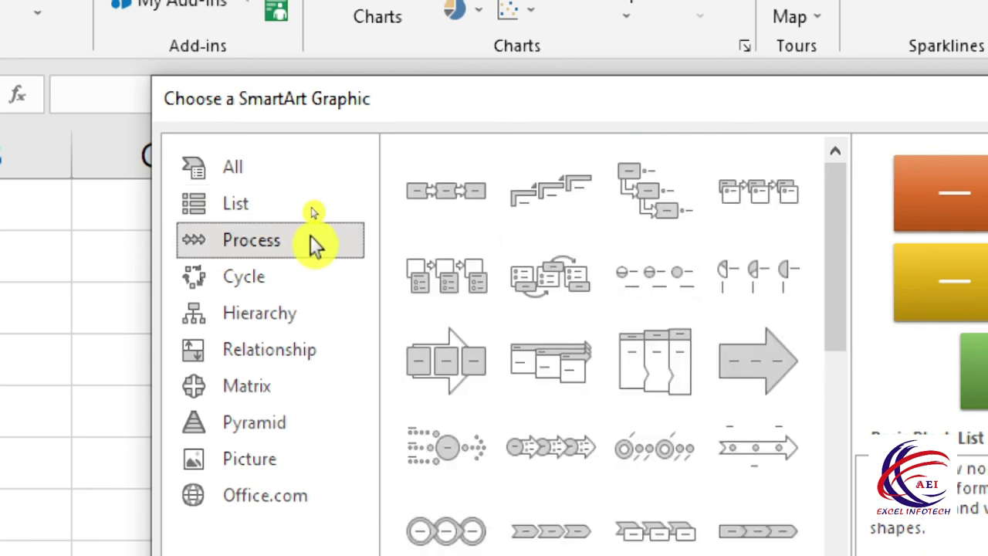
click(285, 289)
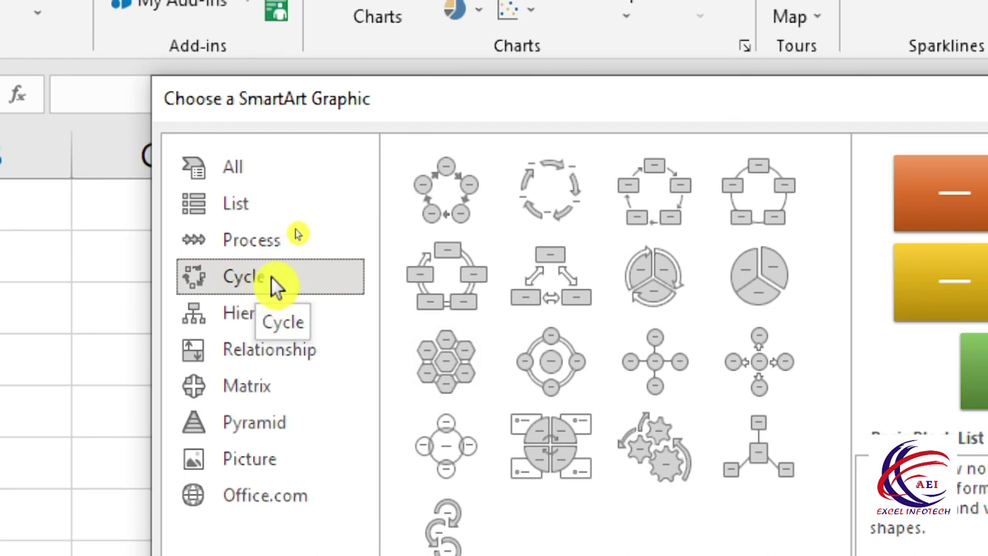
click(441, 189)
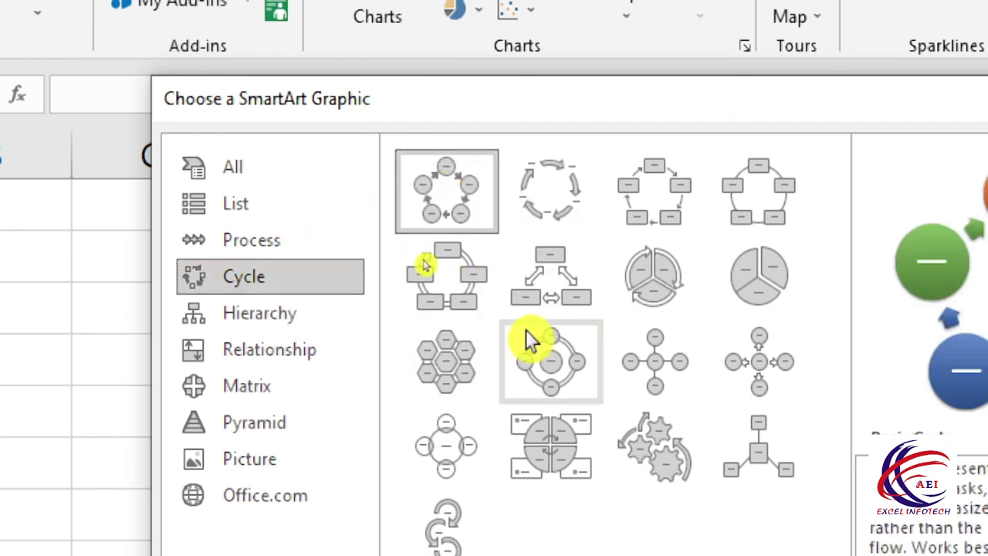
click(663, 436)
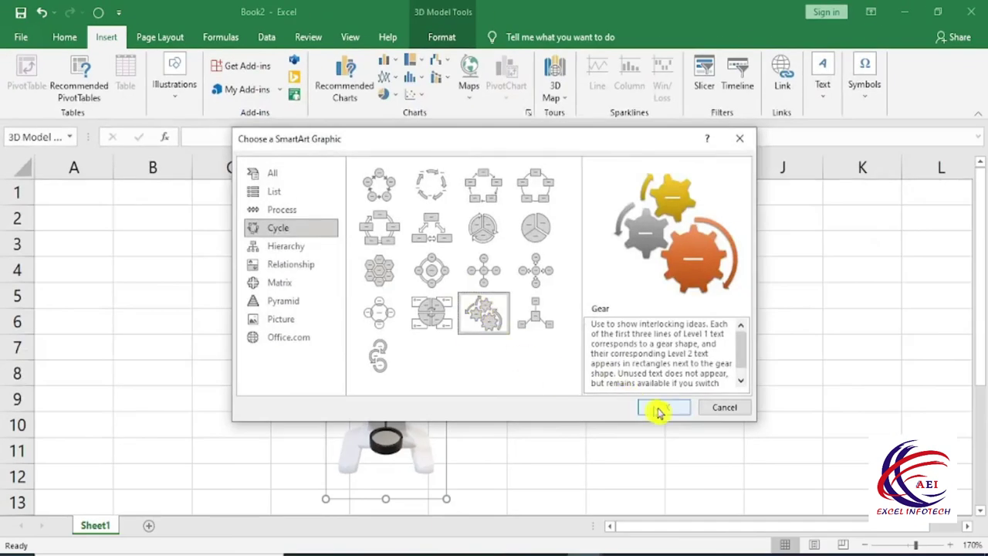
click(658, 412)
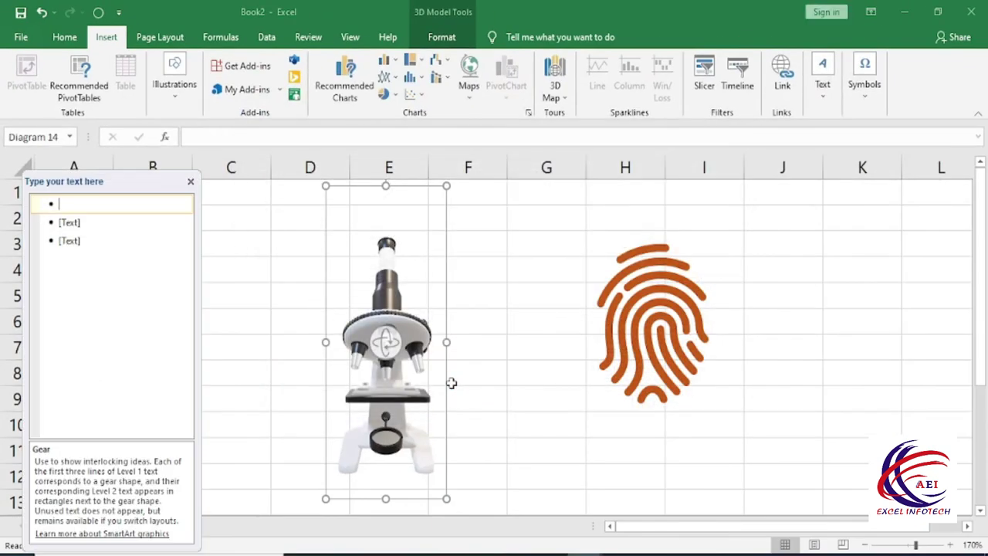
- Type sample text 'vfd', 'dfgdfg' and 'fgdfg' into the three gears
click(514, 291)
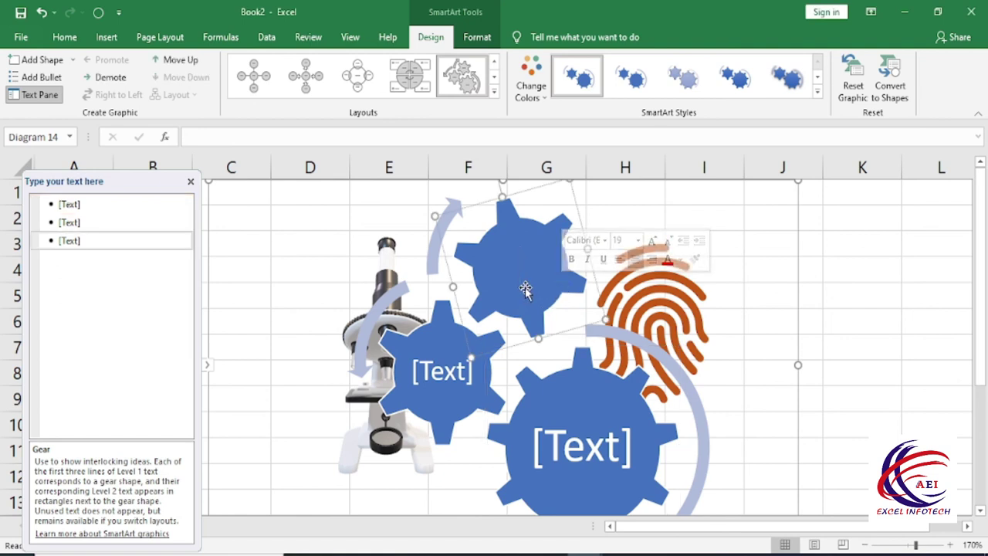
text(vfd)
click(437, 360)
text(dfgdfg)
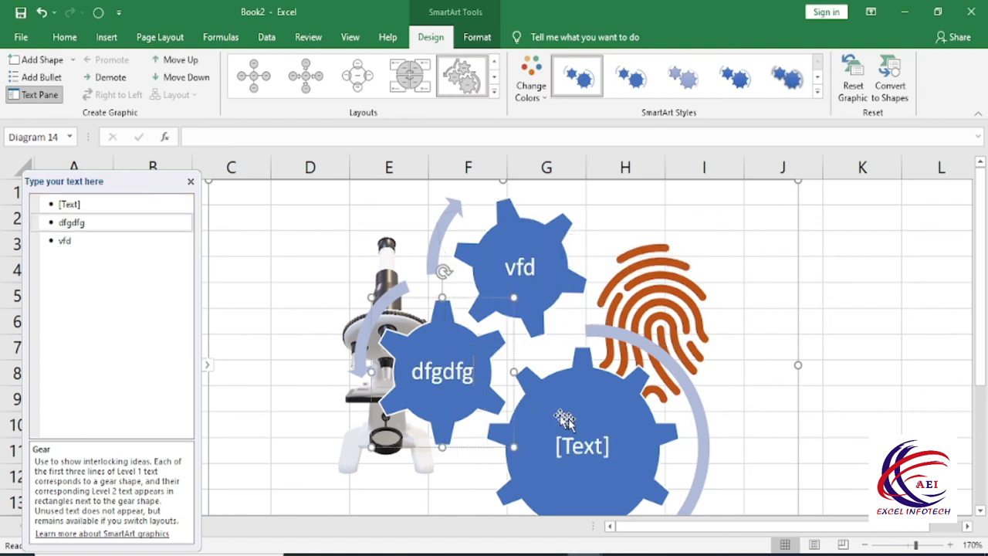
click(565, 423)
text(fgdfg)
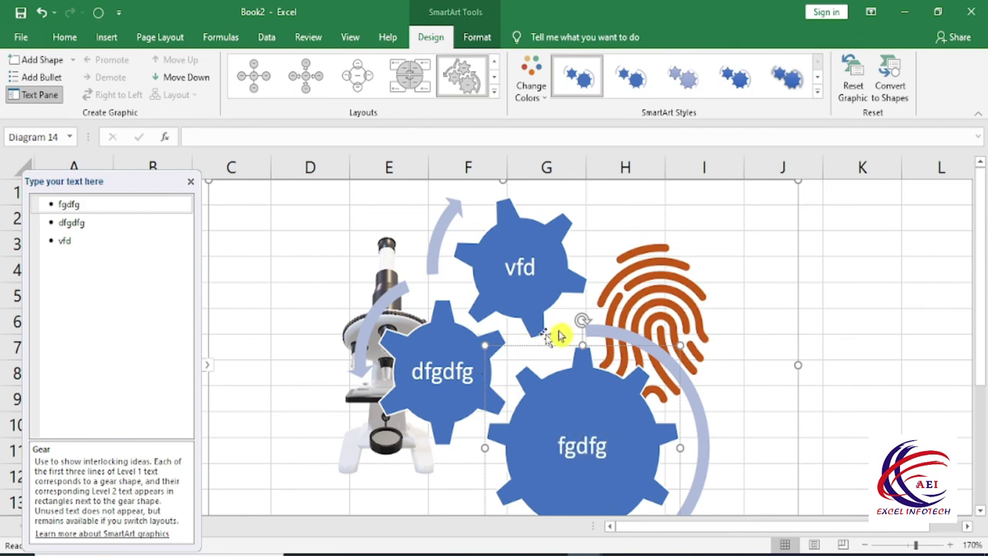
click(673, 300)
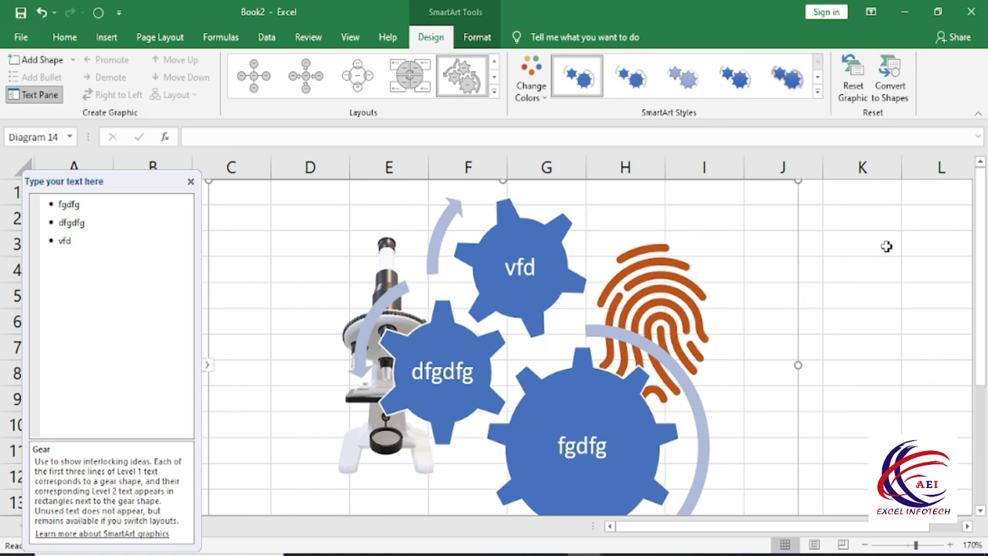
- Delete all the gear shapes and select the microscope model
key(ctrl+a)
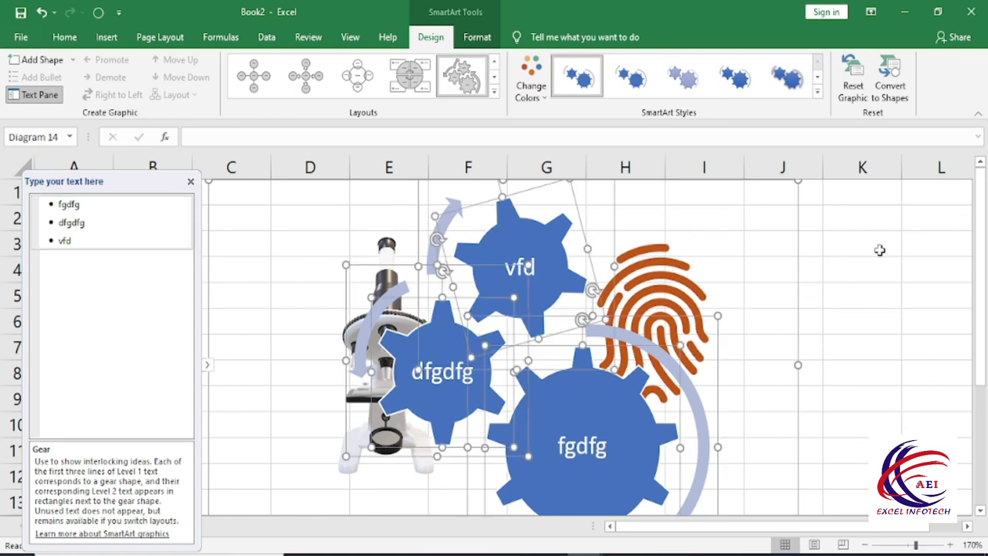
key(Delete)
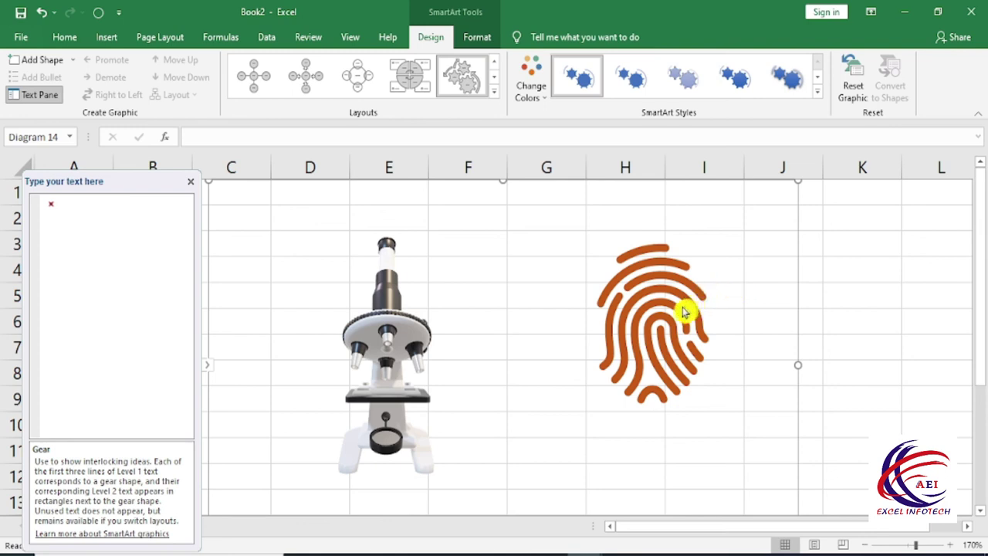
click(386, 340)
- Move the microscope into column K and start a Screen Clipping
drag(386, 340, 757, 338)
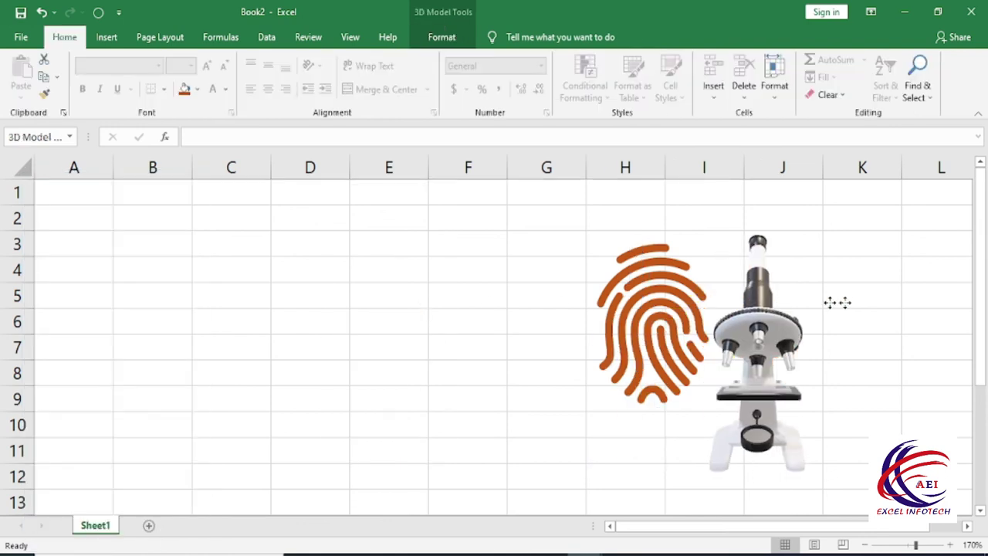
drag(837, 303, 872, 340)
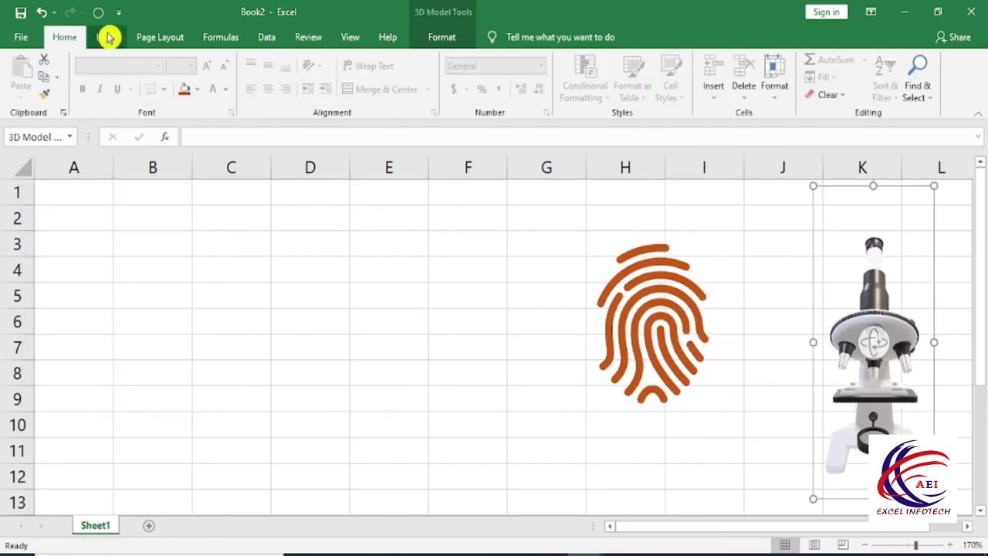
click(107, 37)
click(164, 102)
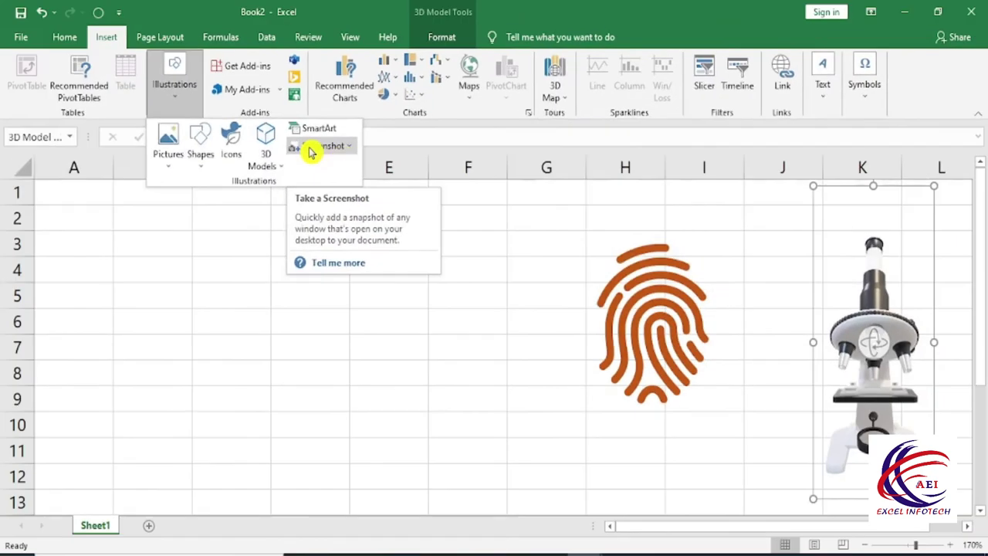
click(311, 151)
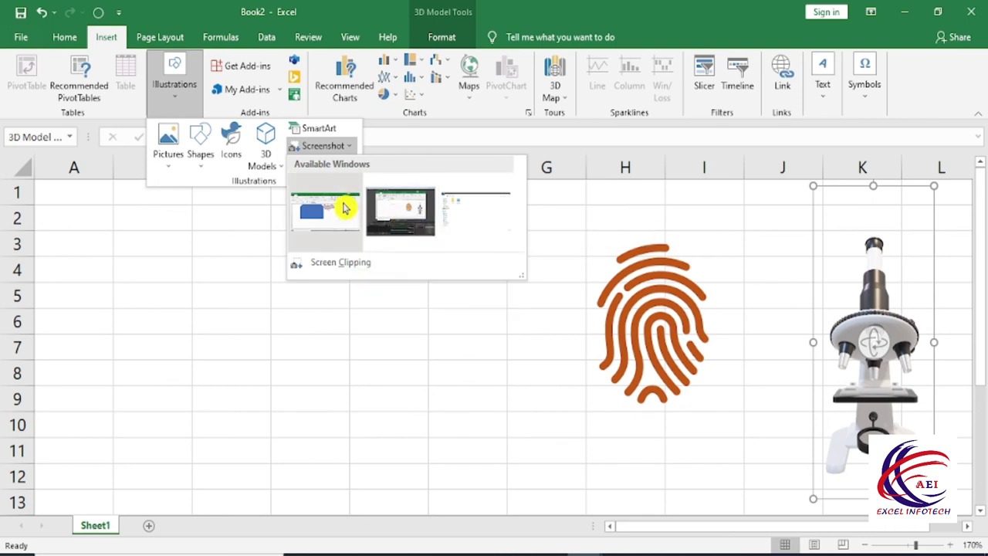
click(375, 268)
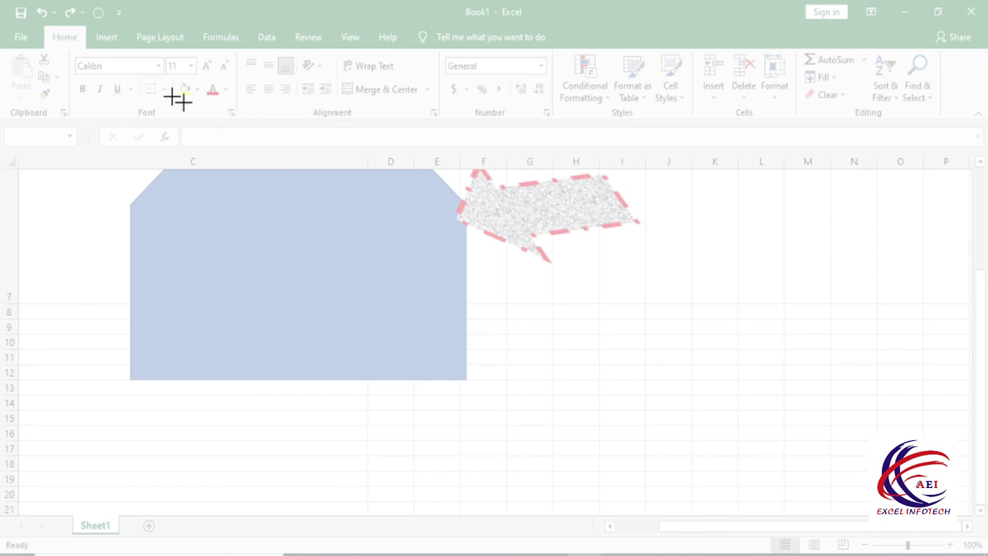
- Clip the Book1 window, shrink it over columns C to G, then delete it
drag(21, 13, 720, 494)
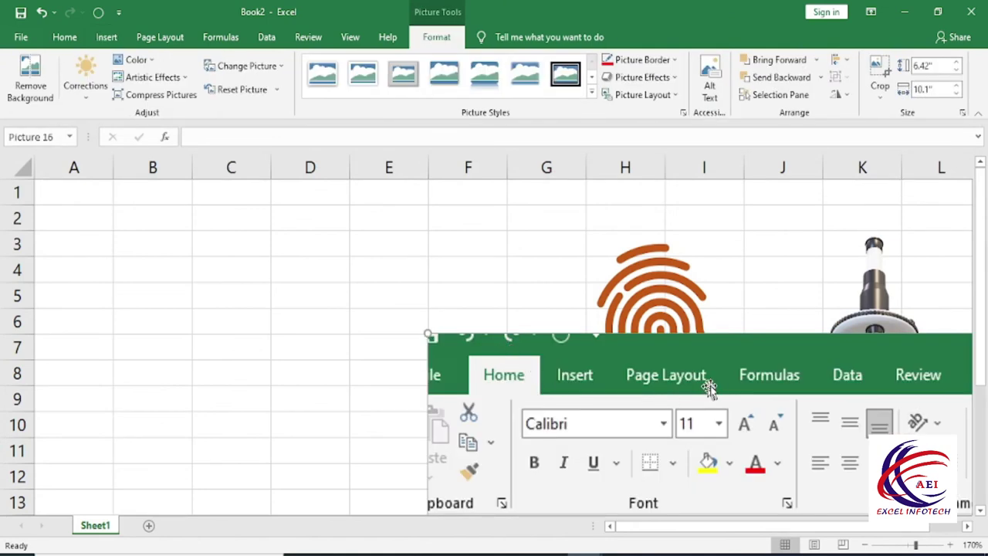
drag(709, 386, 393, 257)
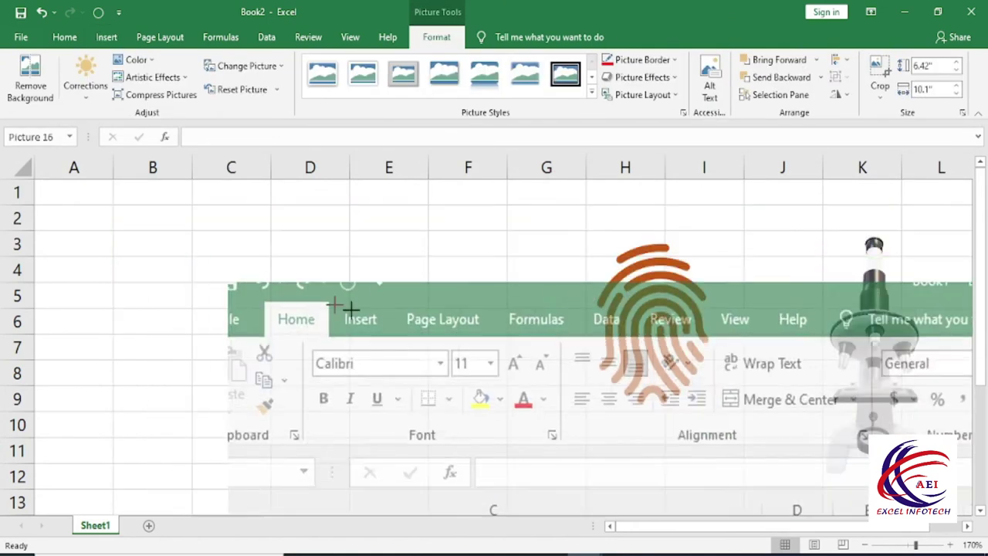
drag(110, 205, 430, 434)
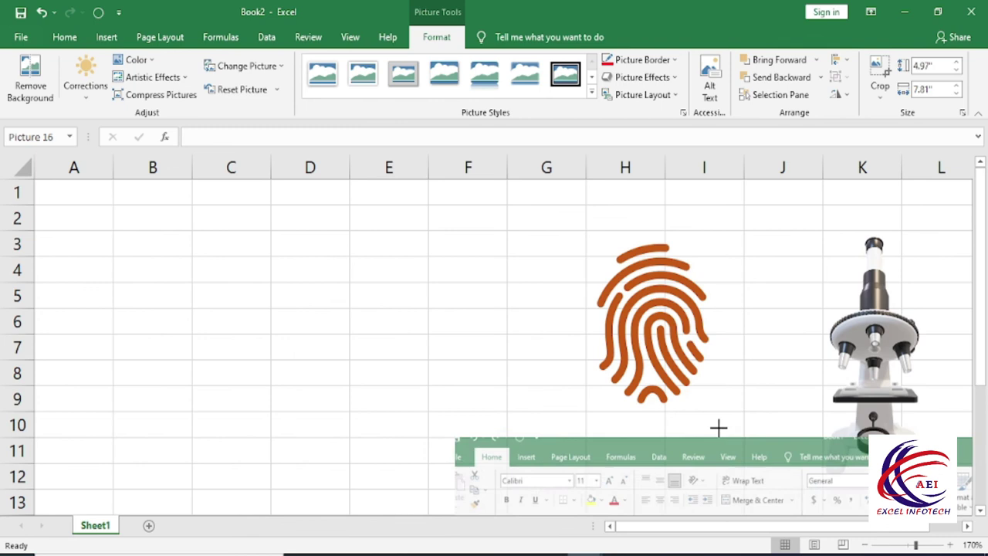
drag(684, 441, 442, 218)
click(183, 197)
click(188, 203)
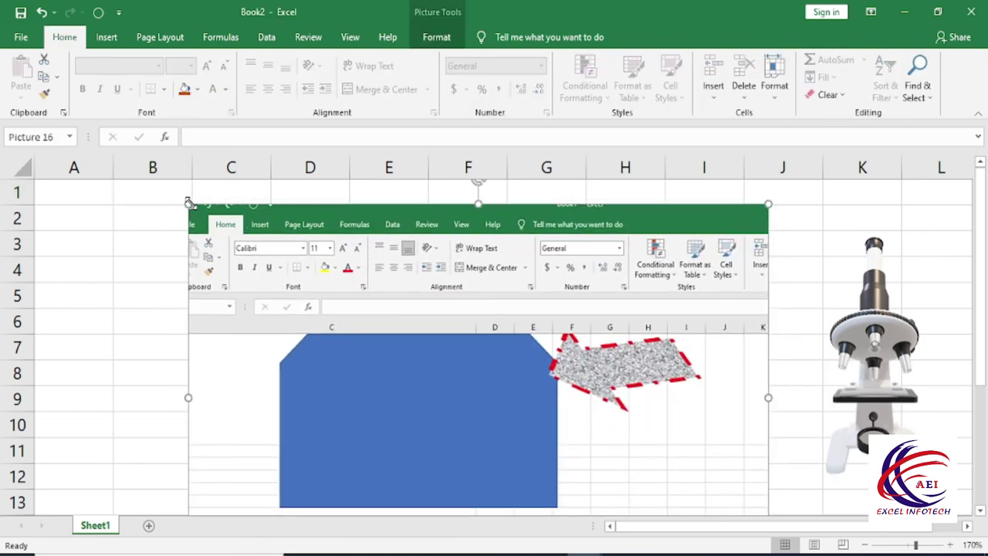
drag(188, 204, 496, 359)
mouse_move(566, 409)
mouse_down()
mouse_move(290, 268)
mouse_move(353, 251)
mouse_up()
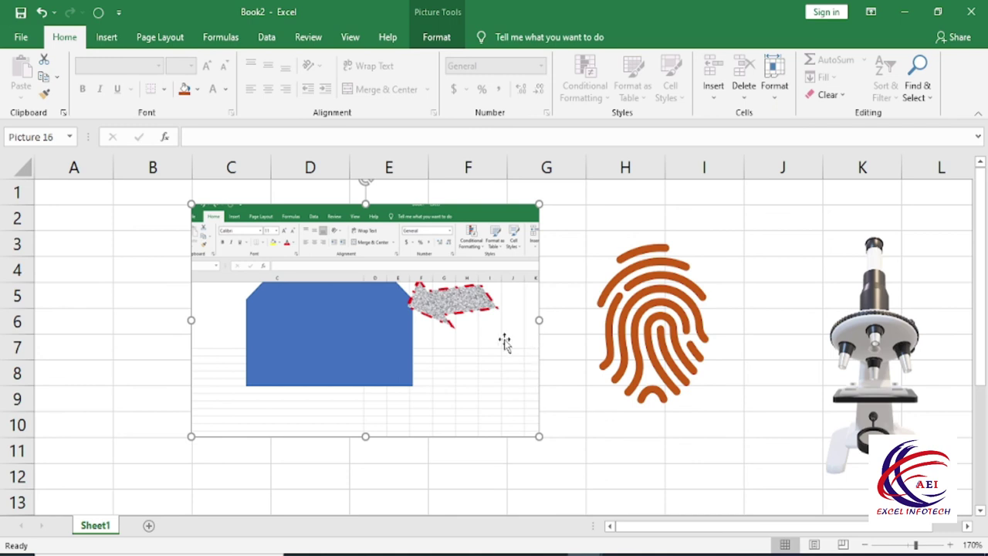
key(Delete)
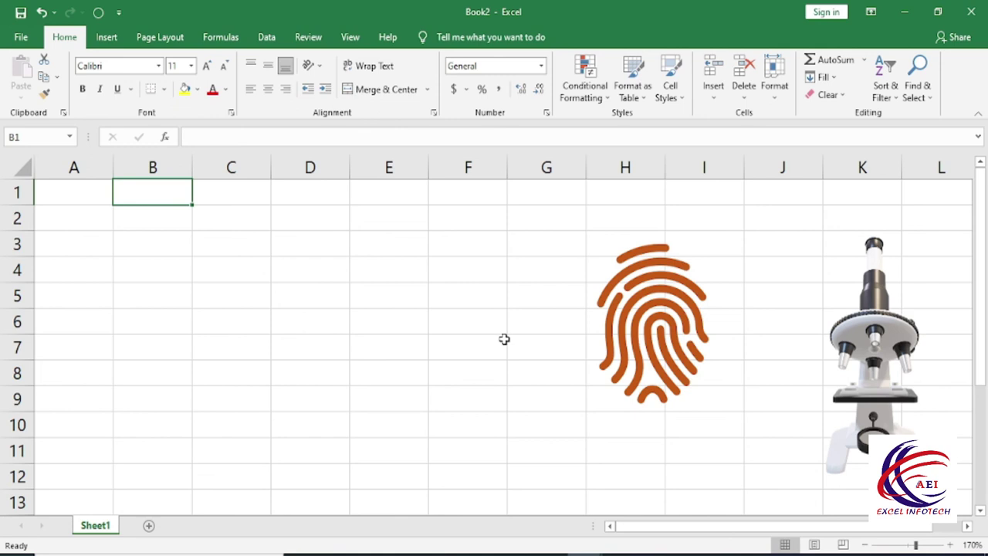
- Paste the workbook screenshot and shrink it to about a third across columns B to G
key(ctrl+v)
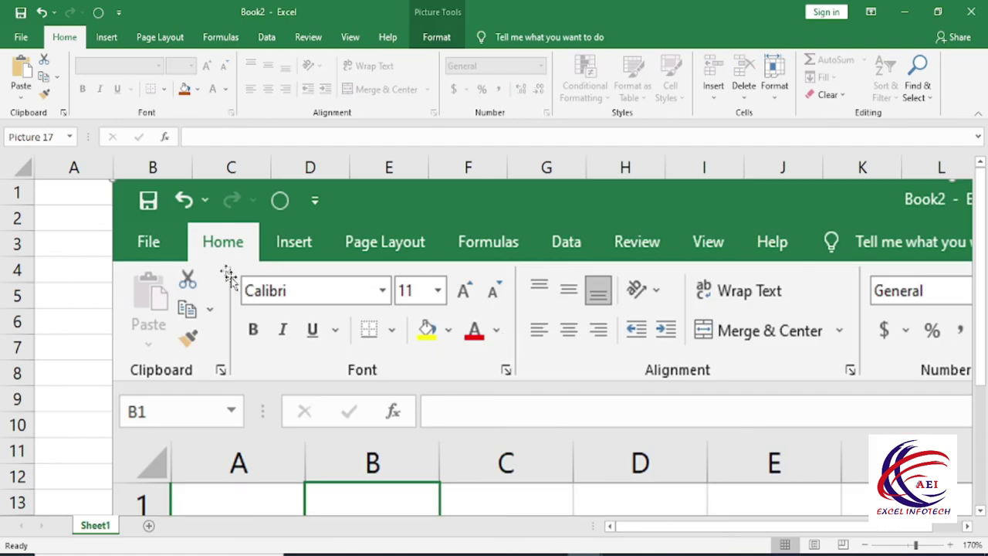
drag(223, 273, 185, 300)
drag(112, 225, 361, 209)
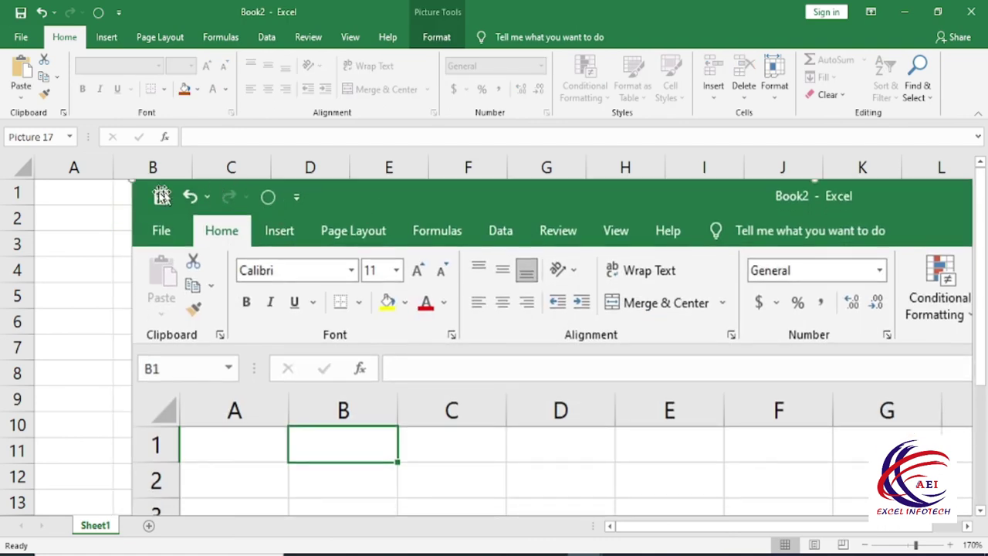
mouse_move(161, 195)
mouse_down()
mouse_move(121, 206)
mouse_move(450, 310)
mouse_move(379, 255)
mouse_up()
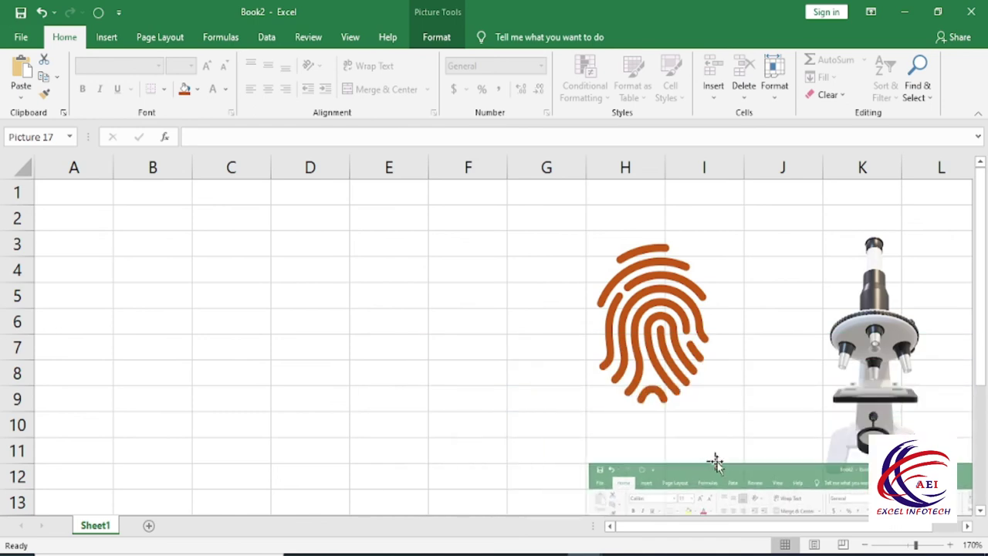
drag(196, 231, 370, 332)
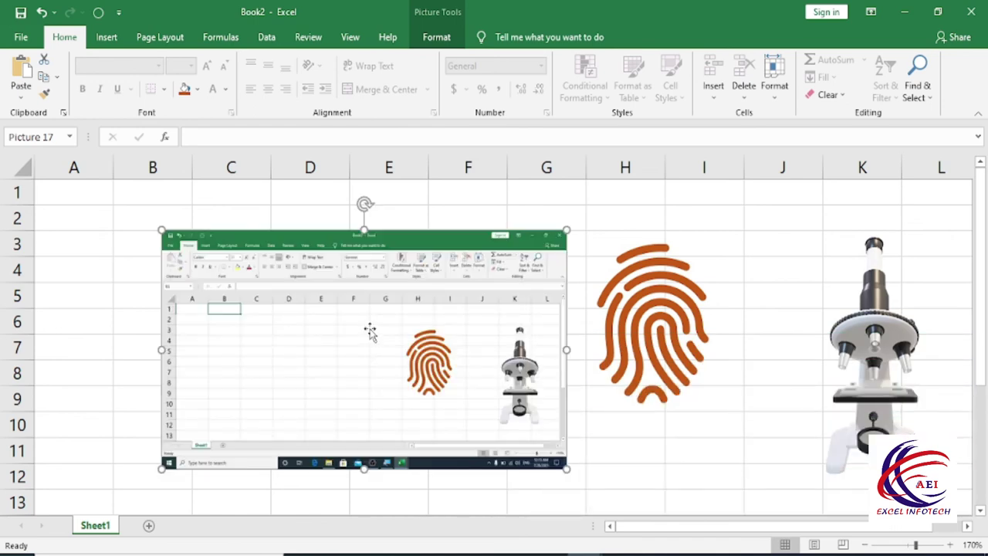